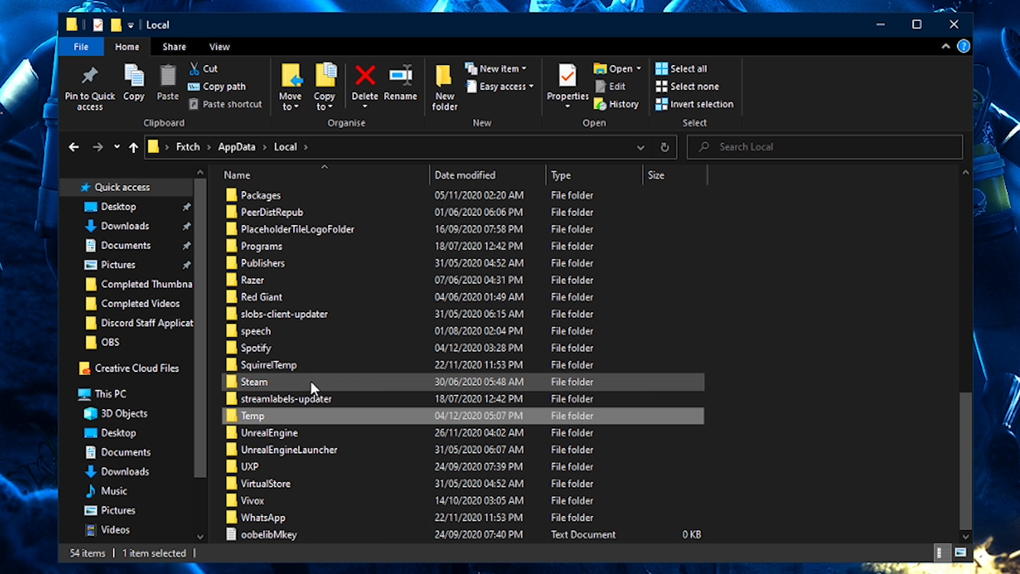
- Open the Temp folder inside AppData\Local
scroll(297, 401, up, 1)
double_click(282, 427)
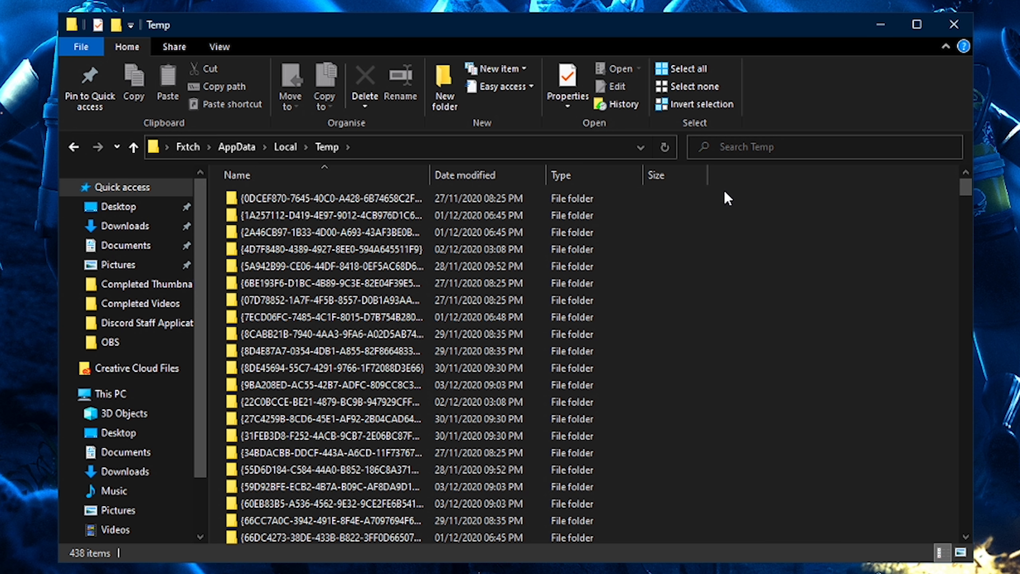
- Select every file and folder in the Temp folder and delete them all
drag(722, 193, 336, 567)
scroll(386, 468, up, 7)
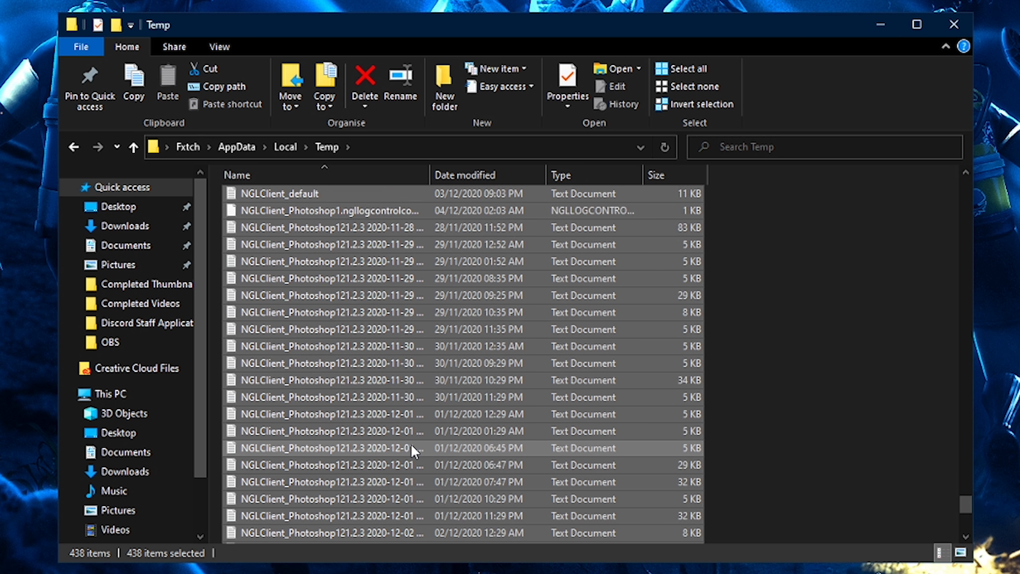
scroll(411, 449, up, 7)
drag(965, 470, 947, 162)
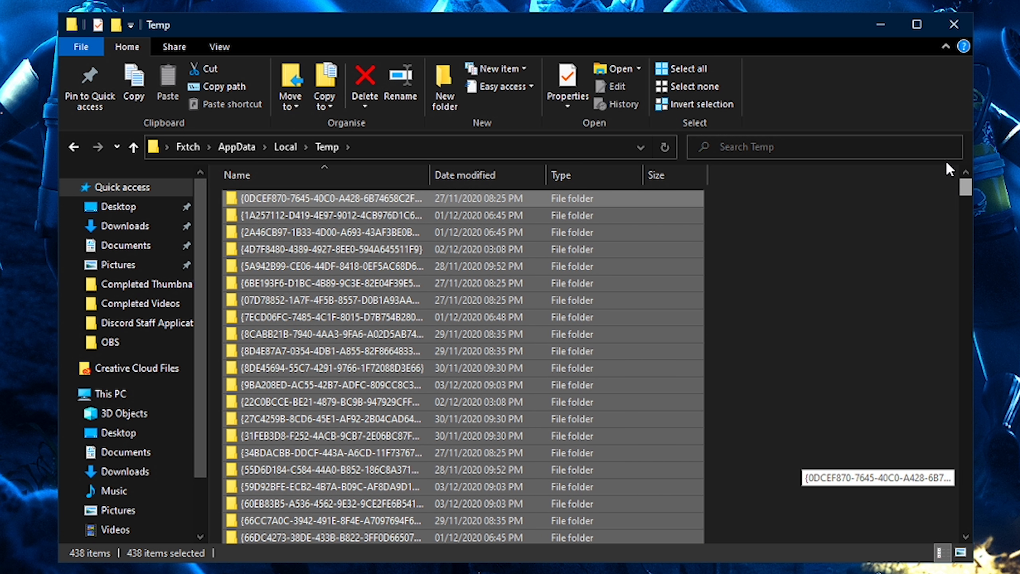
right_click(393, 269)
right_click(300, 211)
click(342, 441)
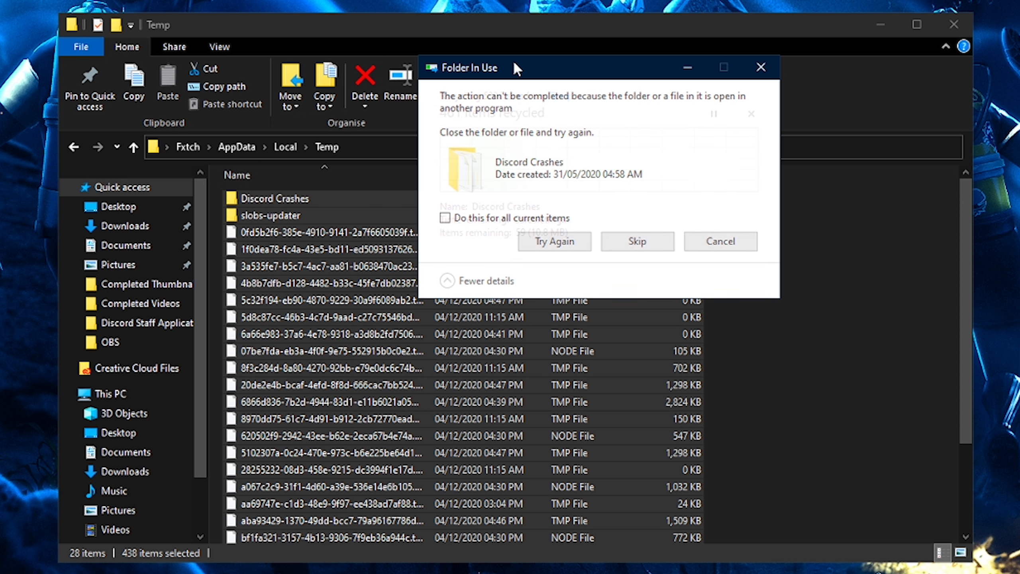
- Skip each file or folder reported as in use so the rest of the Temp items get deleted
drag(450, 115, 579, 131)
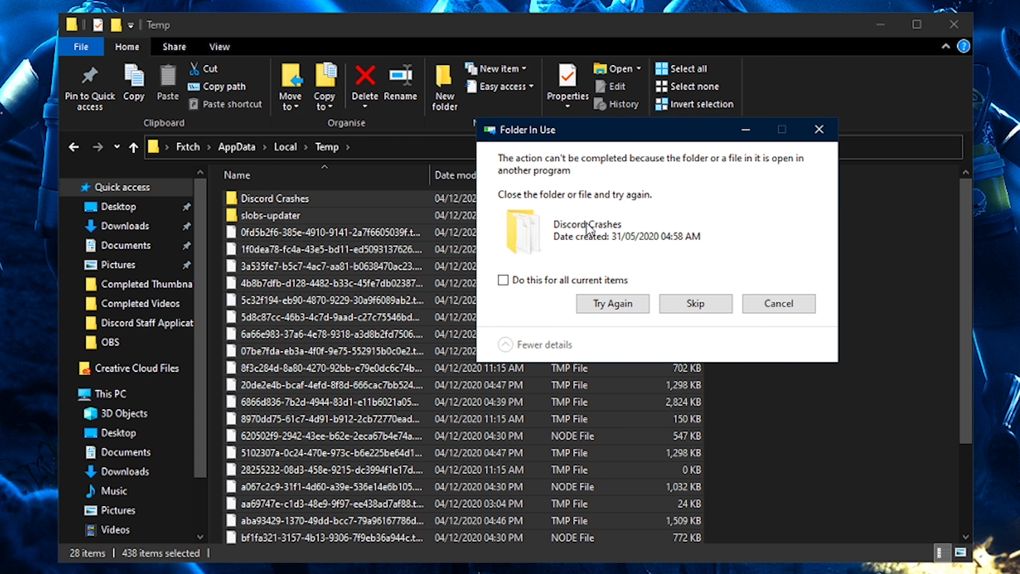
click(541, 281)
click(643, 304)
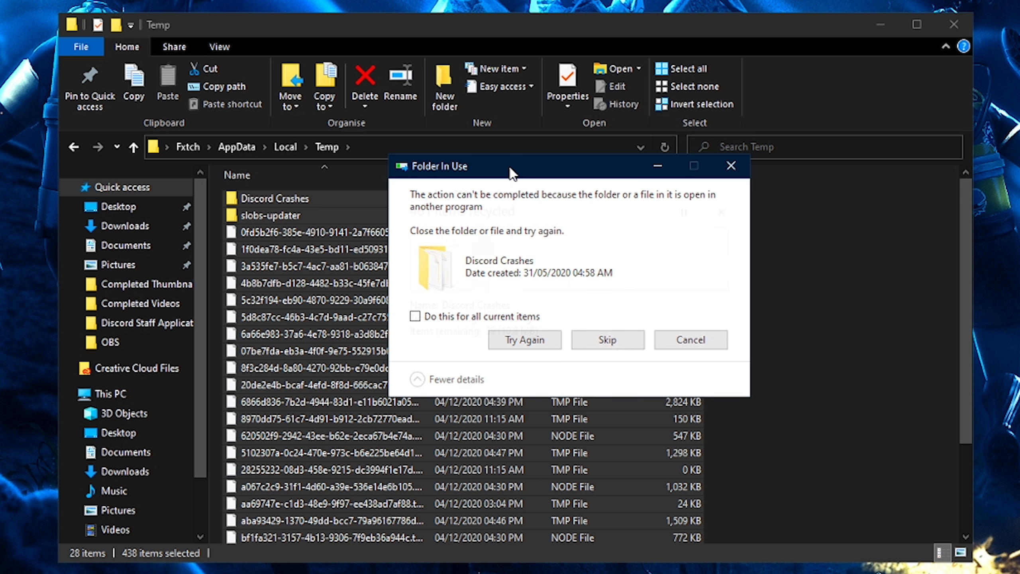
click(512, 342)
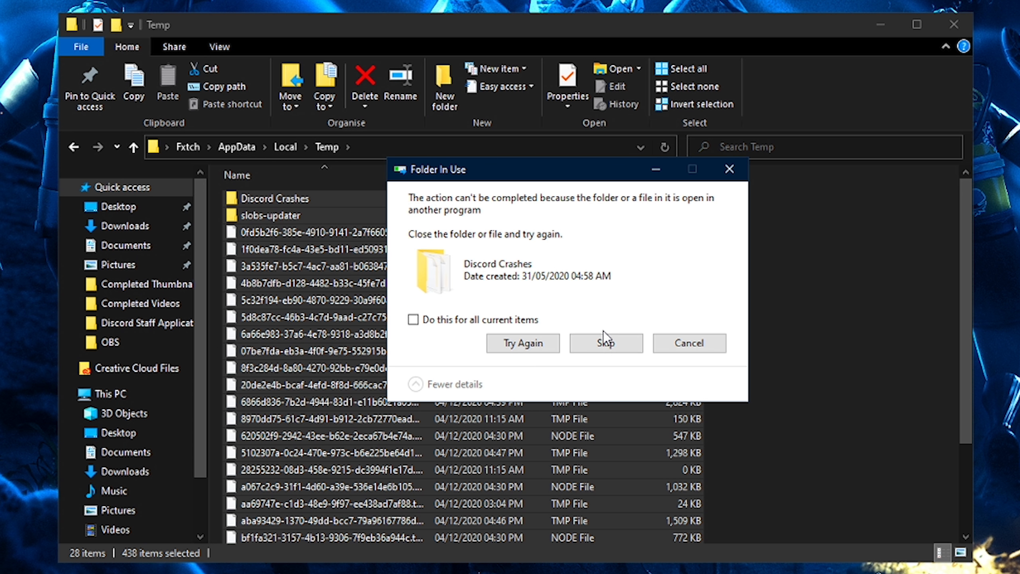
click(598, 343)
click(602, 343)
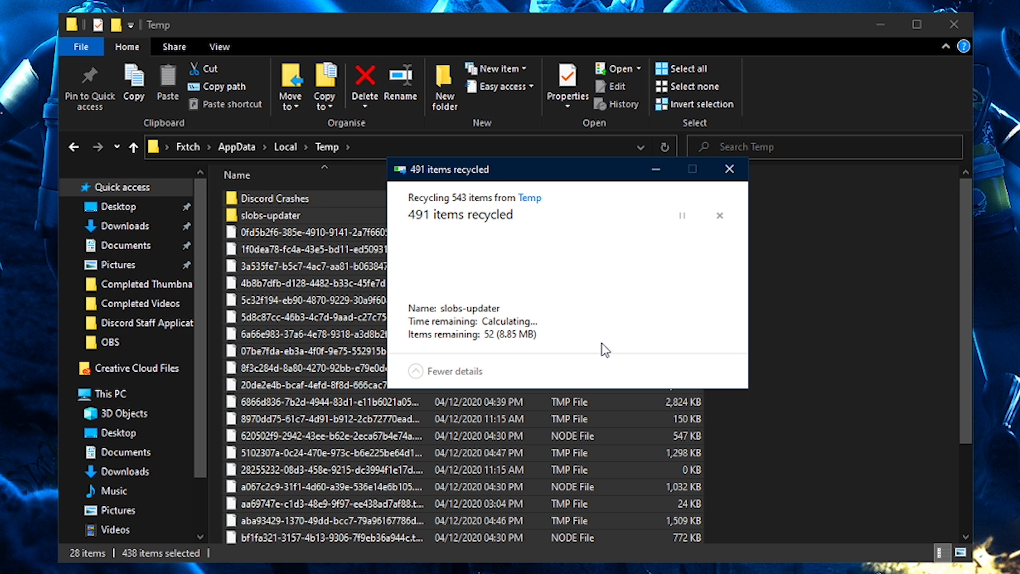
click(618, 334)
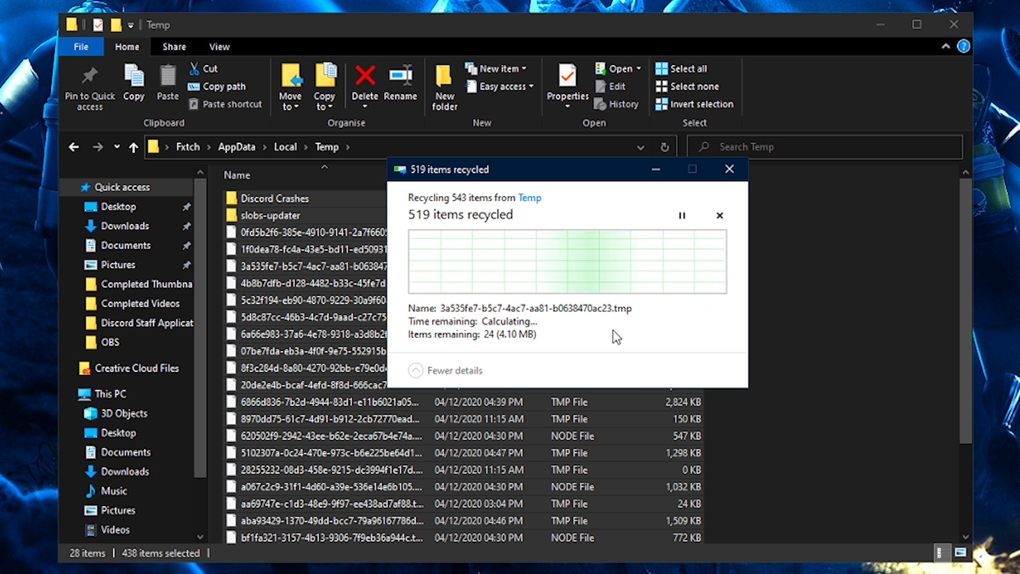
click(613, 333)
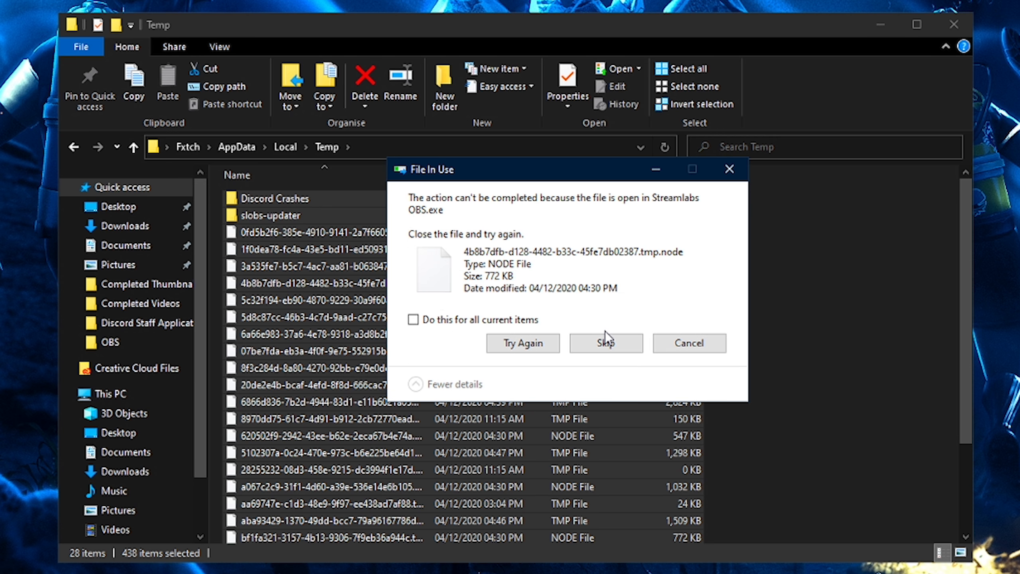
click(609, 336)
click(602, 332)
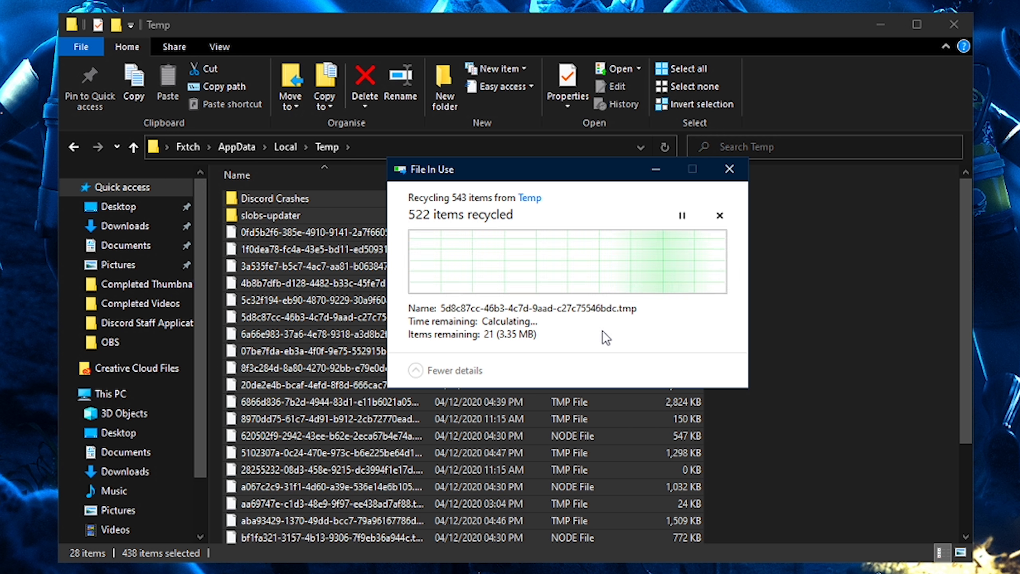
- Review the items still remaining in the Temp folder
drag(963, 386, 944, 228)
scroll(707, 261, down, 3)
drag(744, 539, 422, 177)
scroll(717, 331, up, 2)
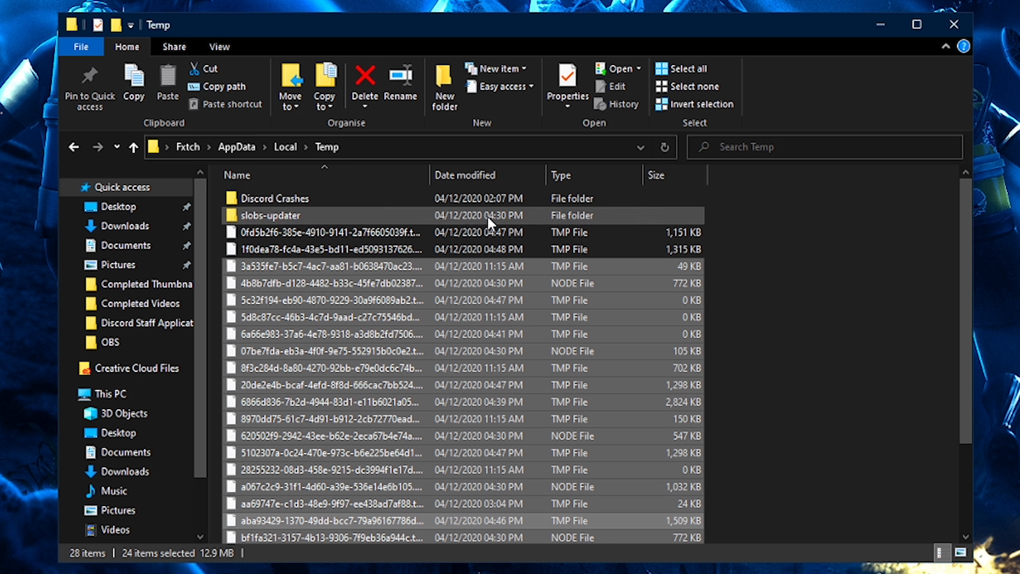
- Open the Discord Crashes folder to inspect its contents, then go back to Temp
click(479, 202)
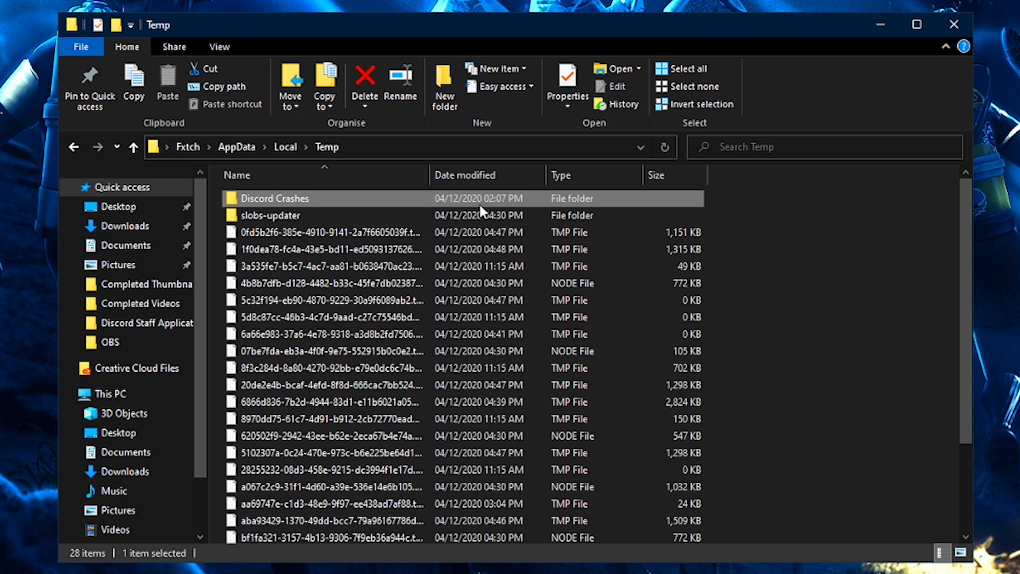
double_click(312, 197)
drag(381, 274, 325, 197)
click(319, 339)
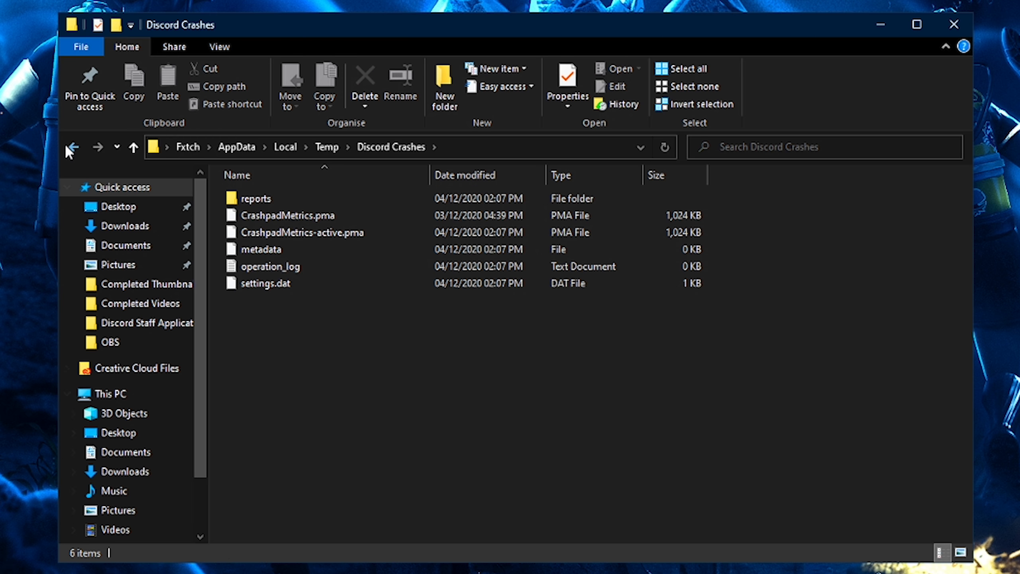
click(71, 148)
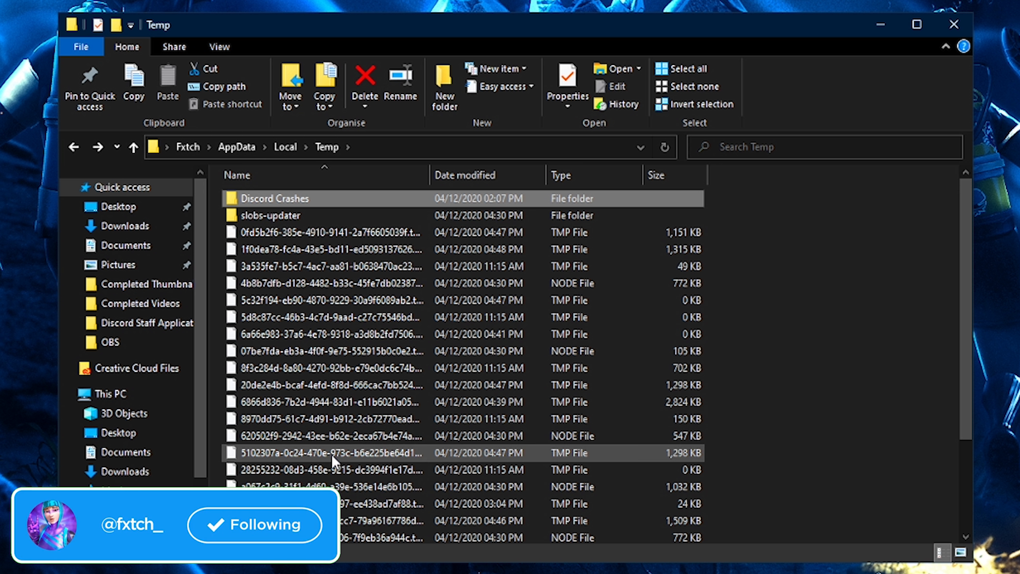
- Open Discord's system tray menu and quit Discord
click(912, 567)
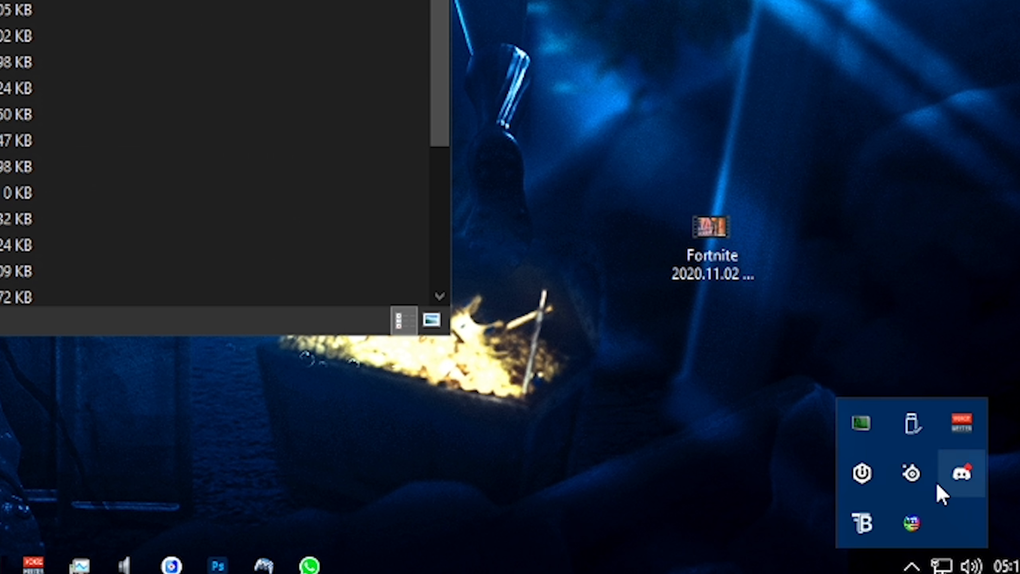
right_click(958, 481)
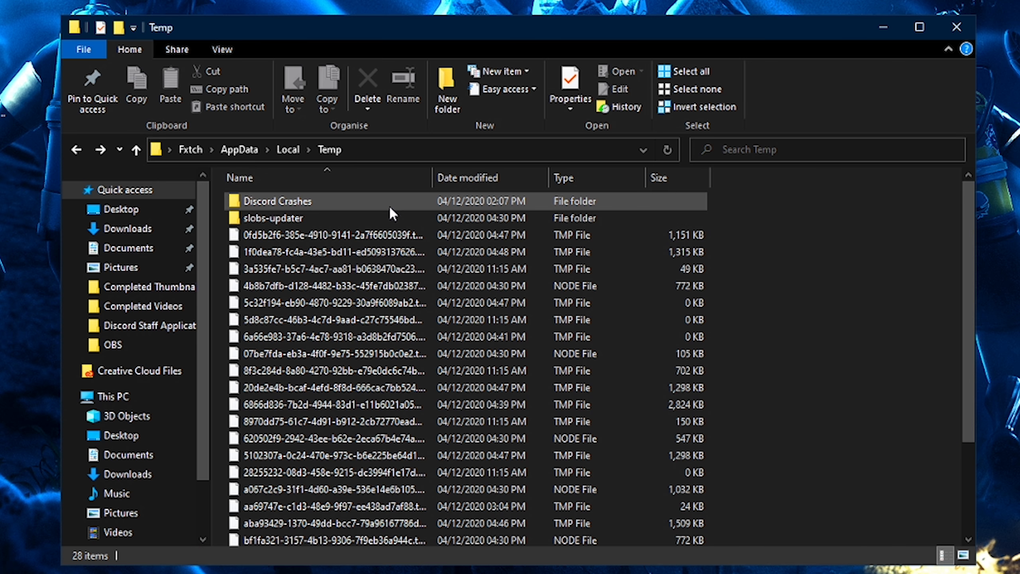
click(378, 206)
- Open the slobs-updater folder to inspect its contents, then navigate back
click(270, 224)
double_click(269, 223)
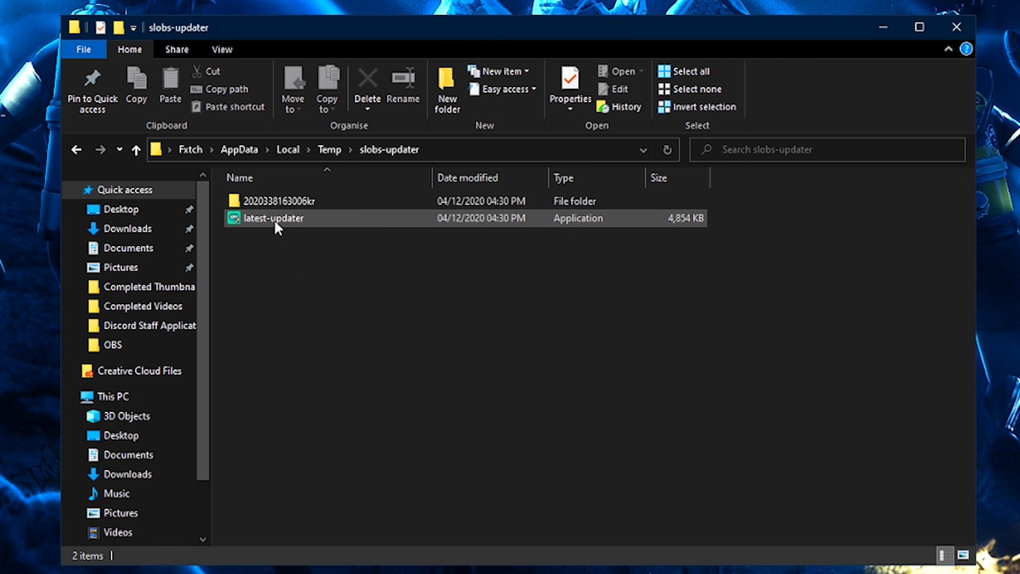
drag(494, 280, 283, 177)
click(219, 191)
click(76, 150)
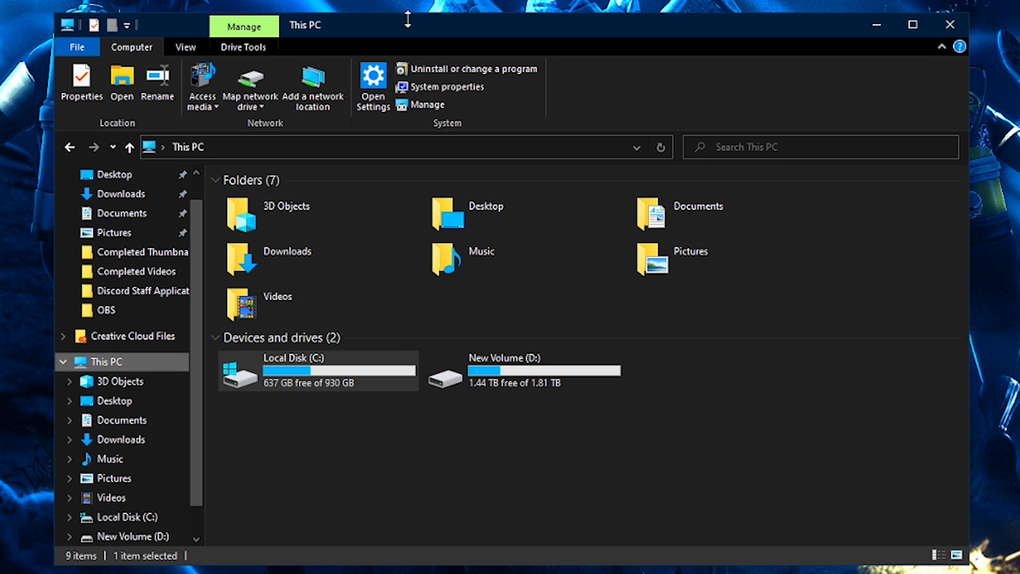
- Open This PC through the Start menu search
key(super)
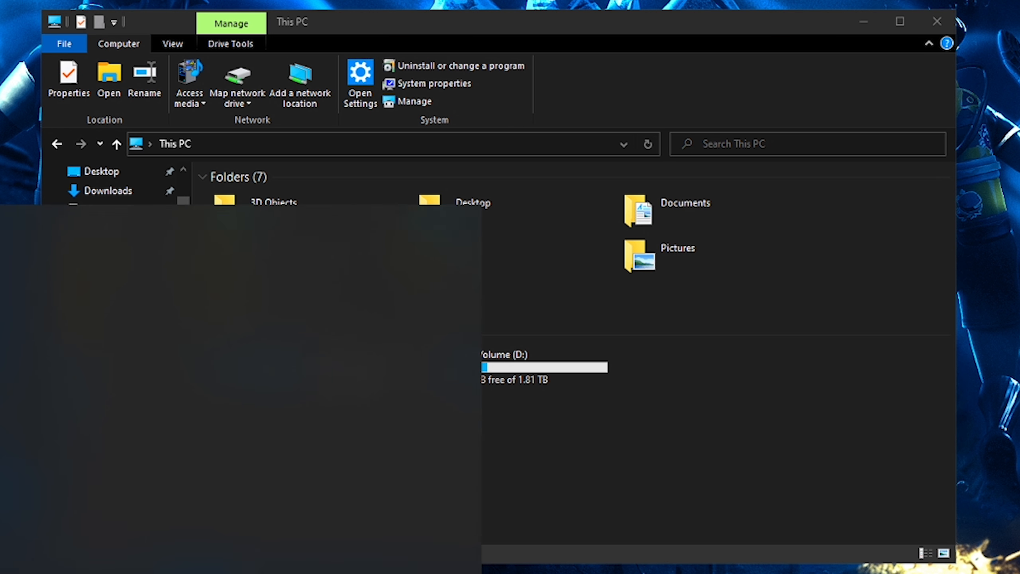
text(this pc)
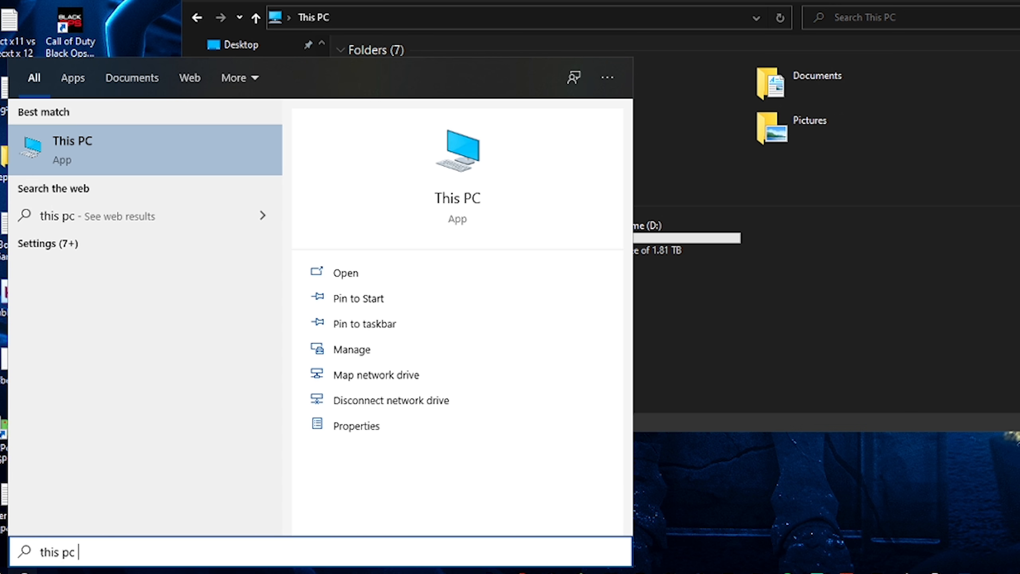
key(Return)
drag(295, 399, 643, 382)
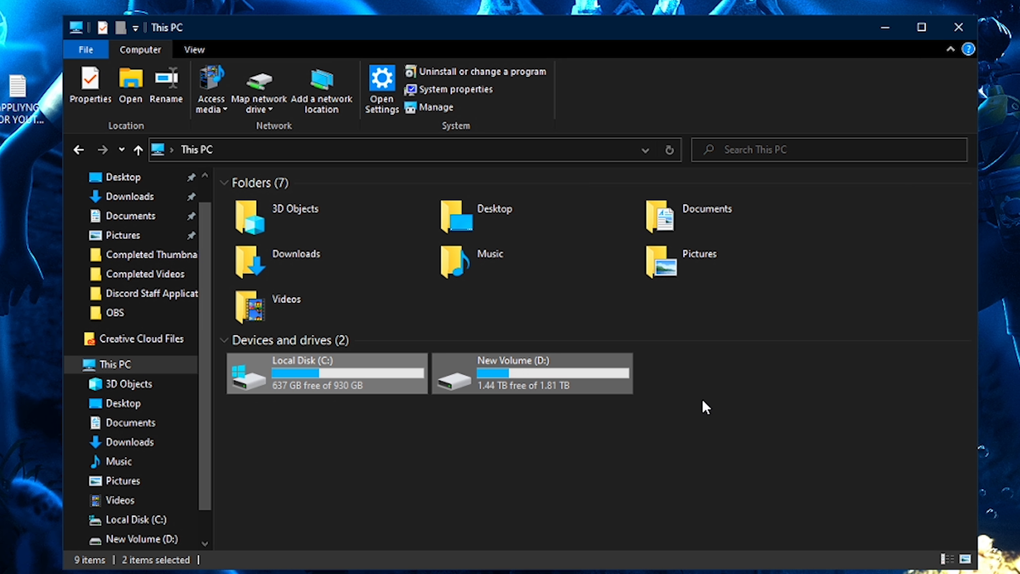
click(701, 401)
drag(312, 430, 697, 368)
click(747, 402)
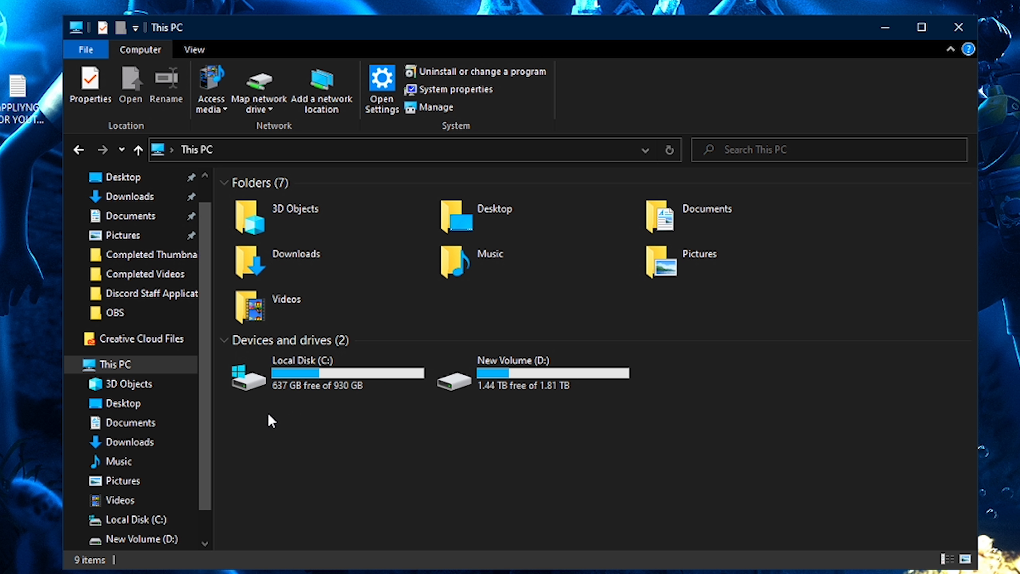
- Open the New Volume (D:) drive
click(377, 384)
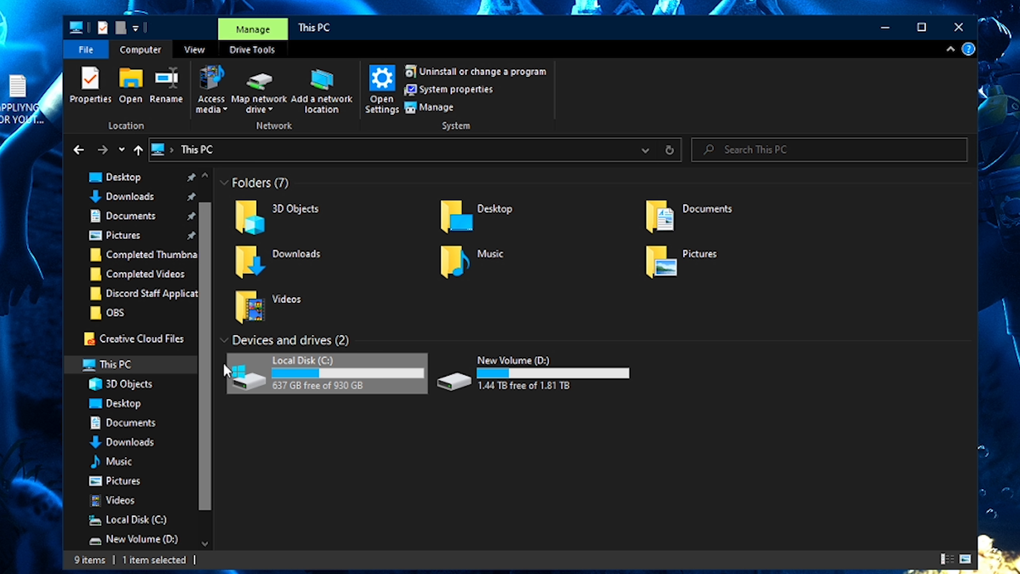
click(523, 379)
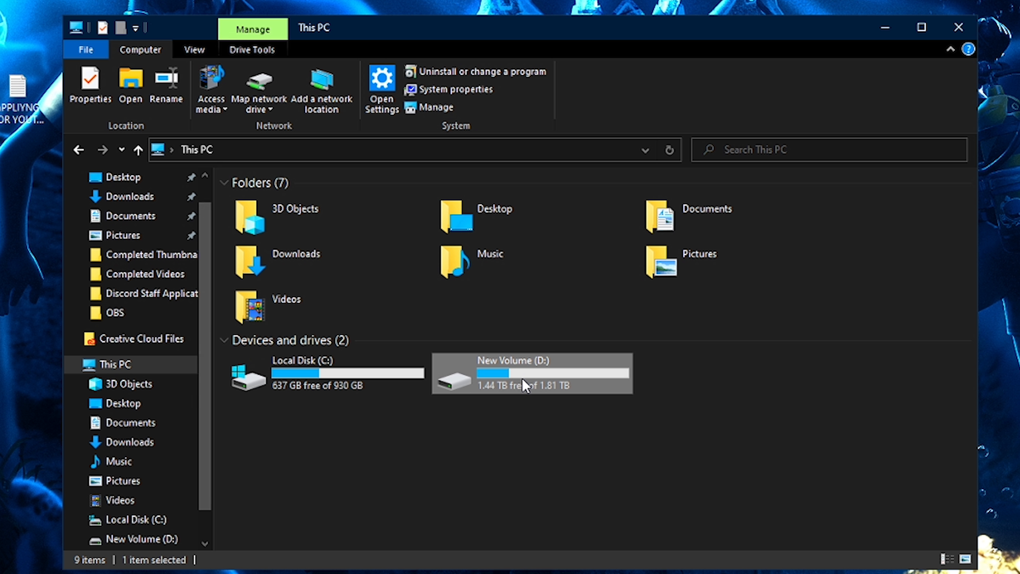
double_click(551, 377)
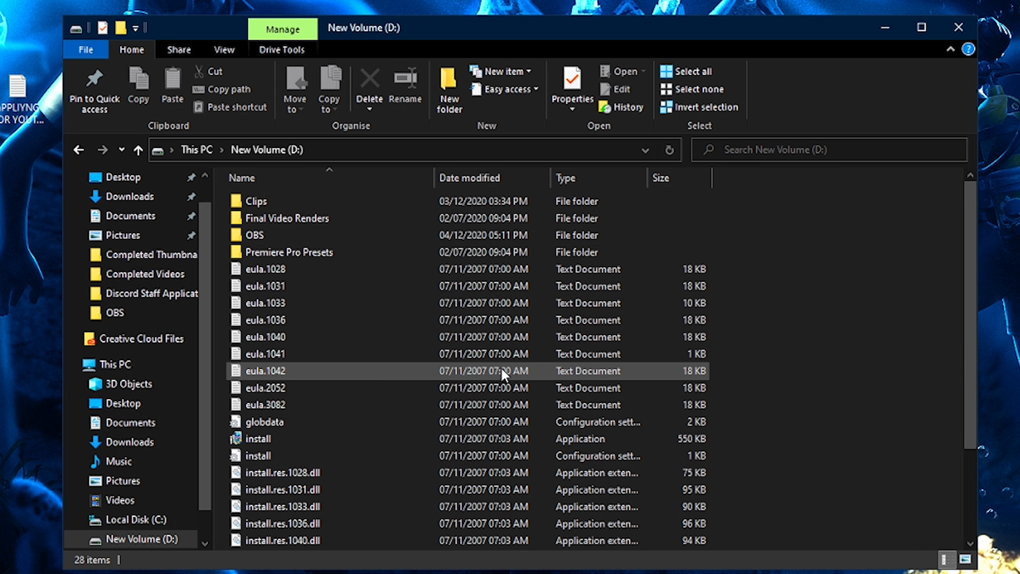
- Open the Final Video Renders folder, then return to This PC
double_click(277, 220)
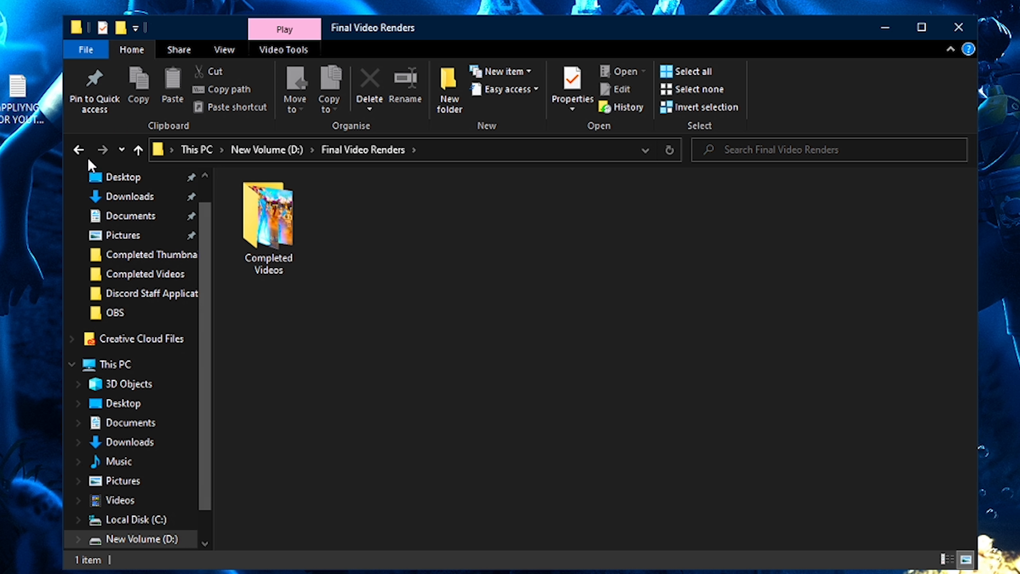
click(80, 151)
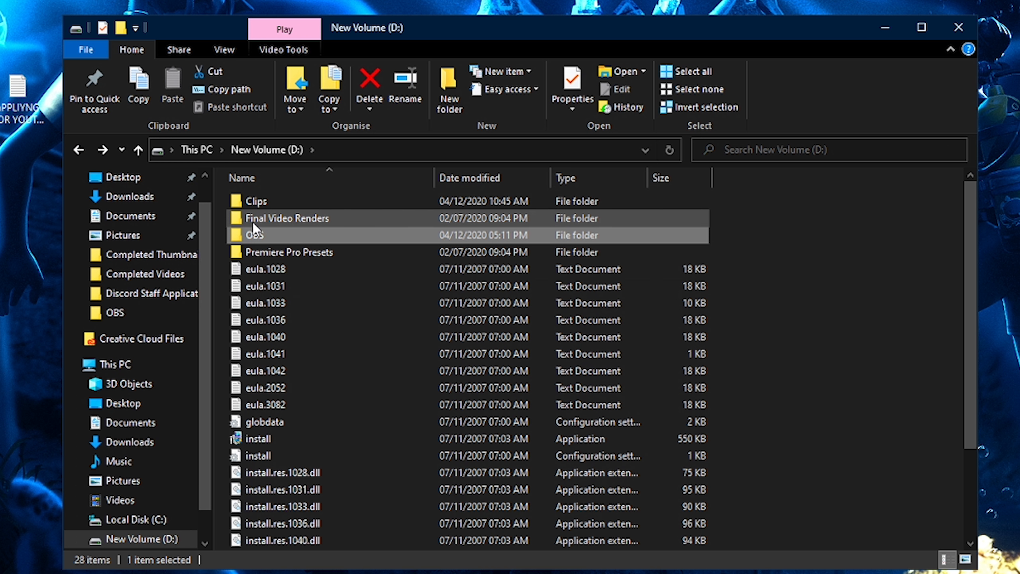
click(196, 150)
drag(609, 430, 495, 376)
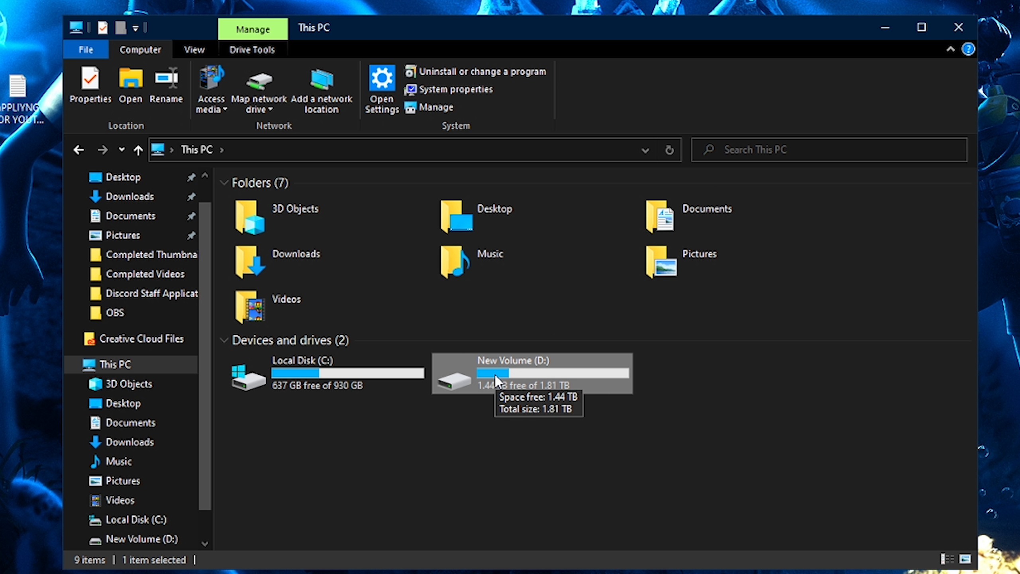
click(315, 384)
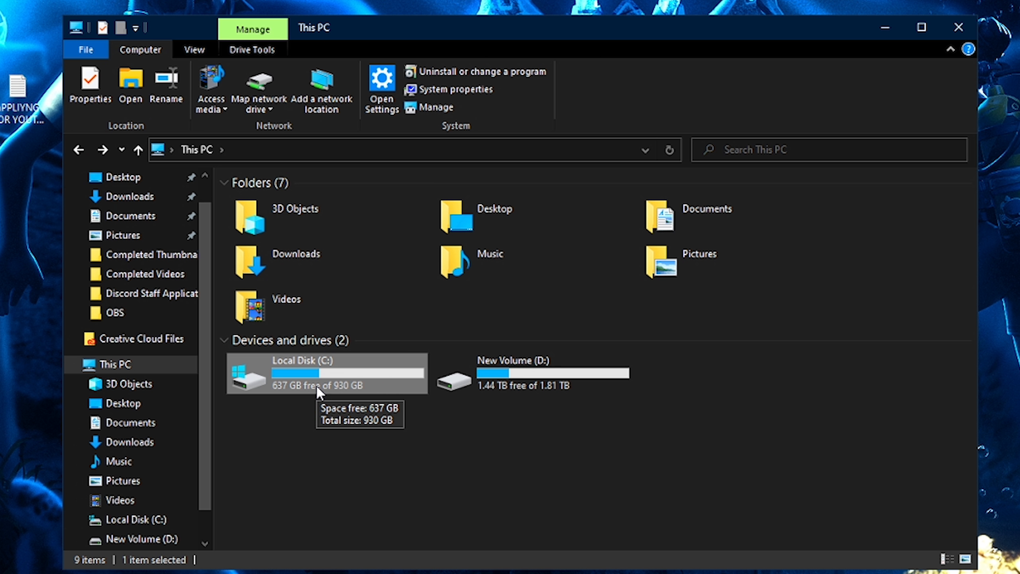
drag(257, 425, 646, 393)
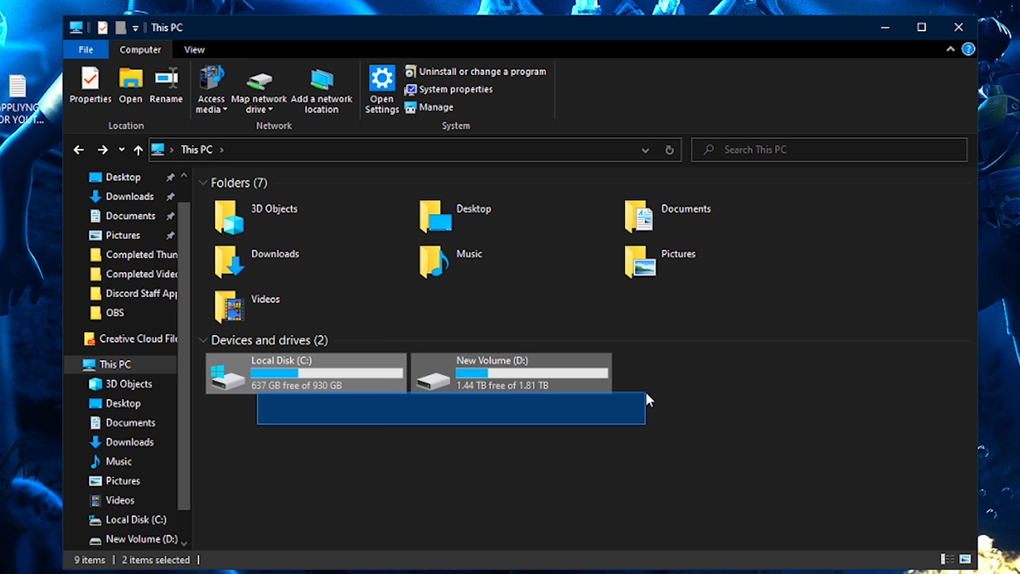
click(390, 425)
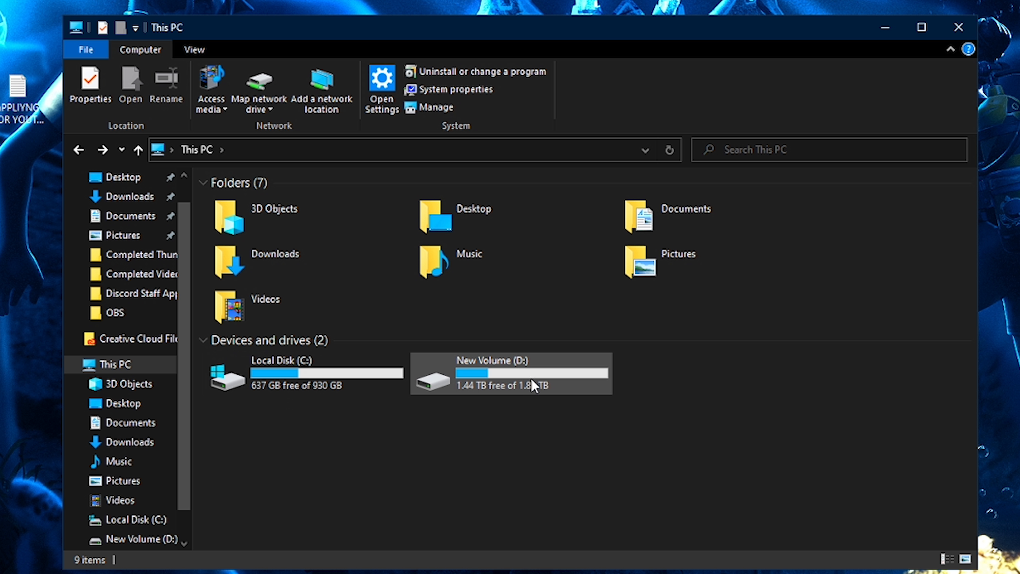
mouse_move(388, 380)
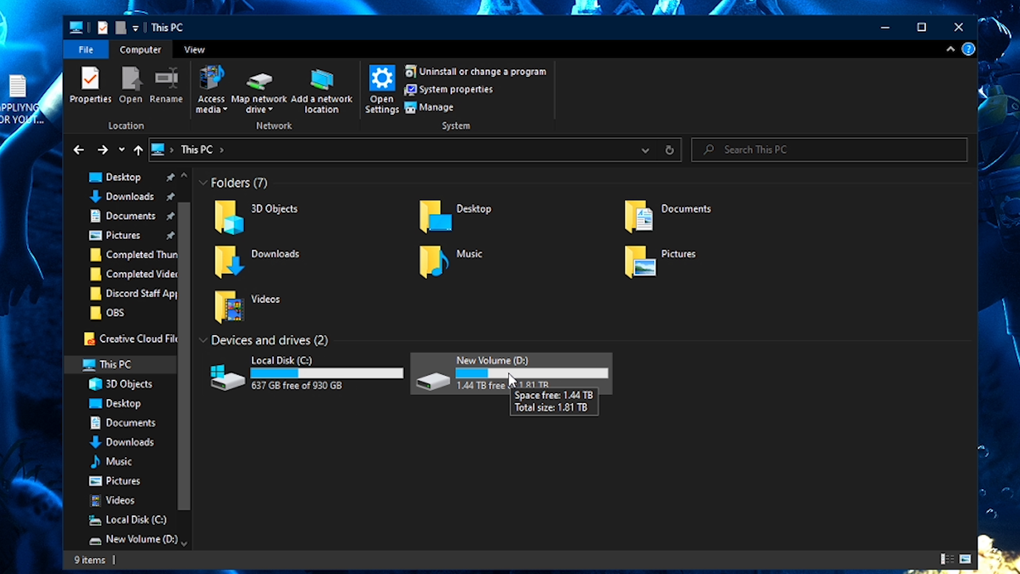
click(466, 378)
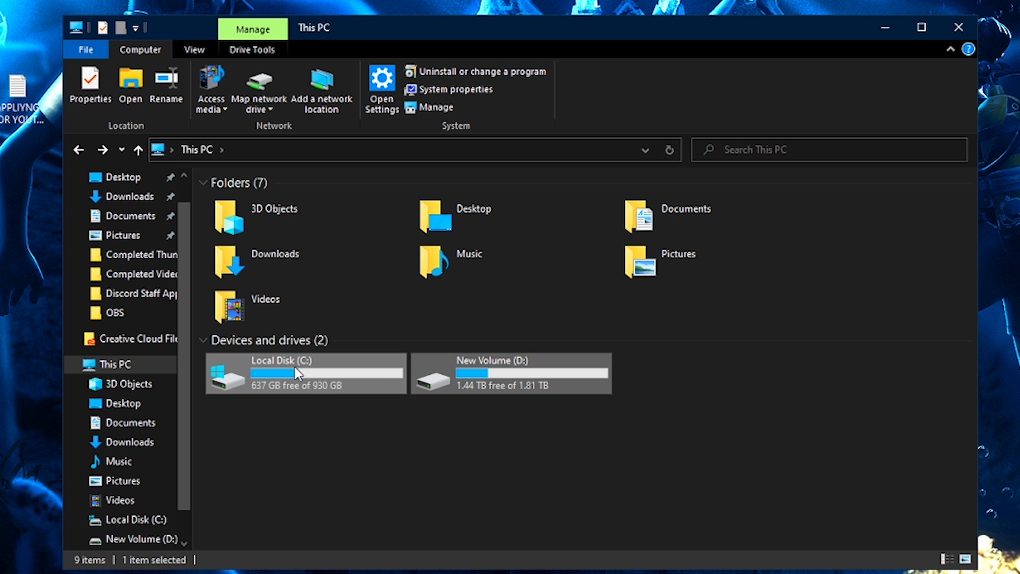
click(362, 416)
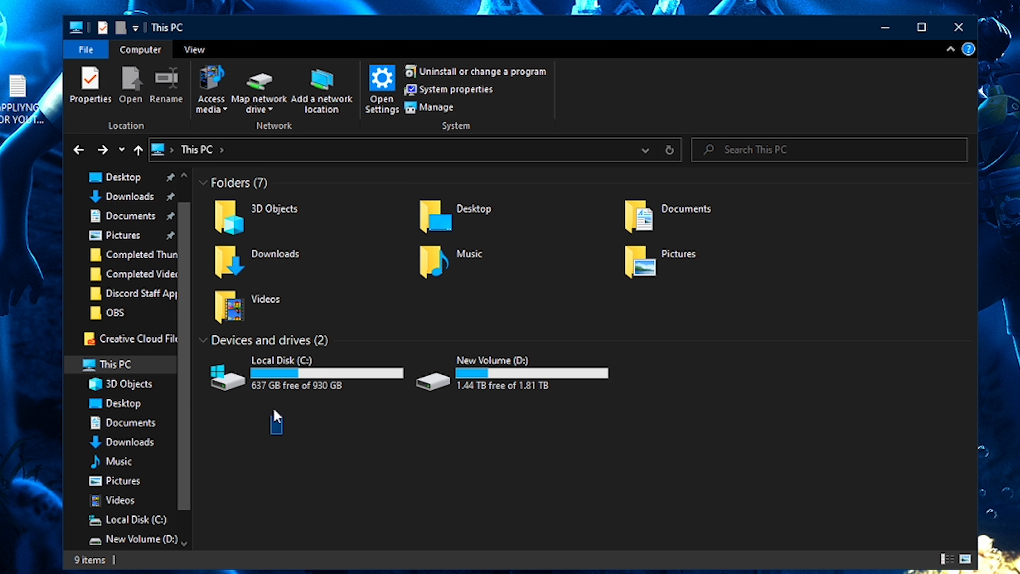
click(305, 386)
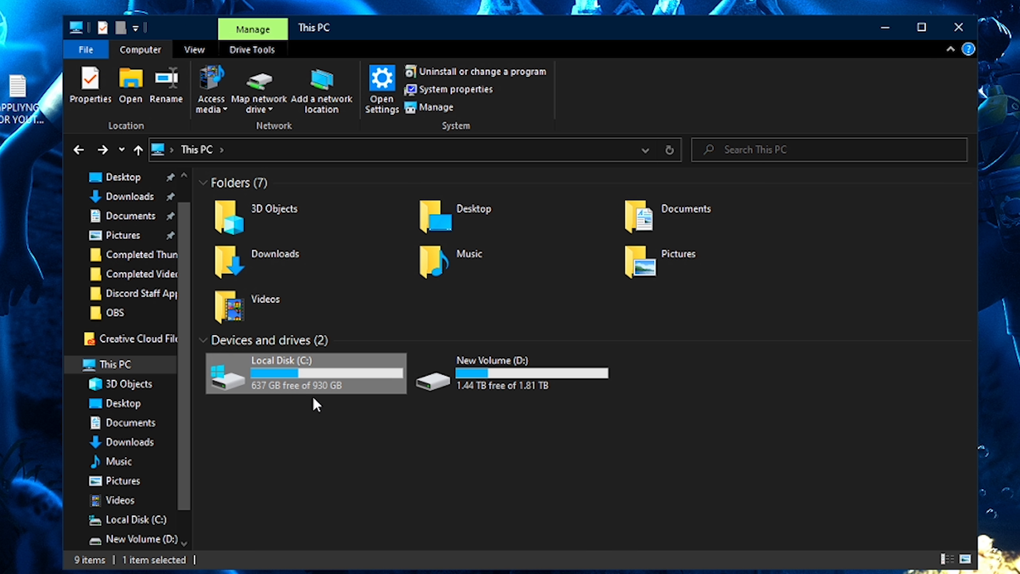
- Examine the free space on the Local Disk (C:) and New Volume (D:) drives
drag(223, 420, 754, 362)
click(752, 430)
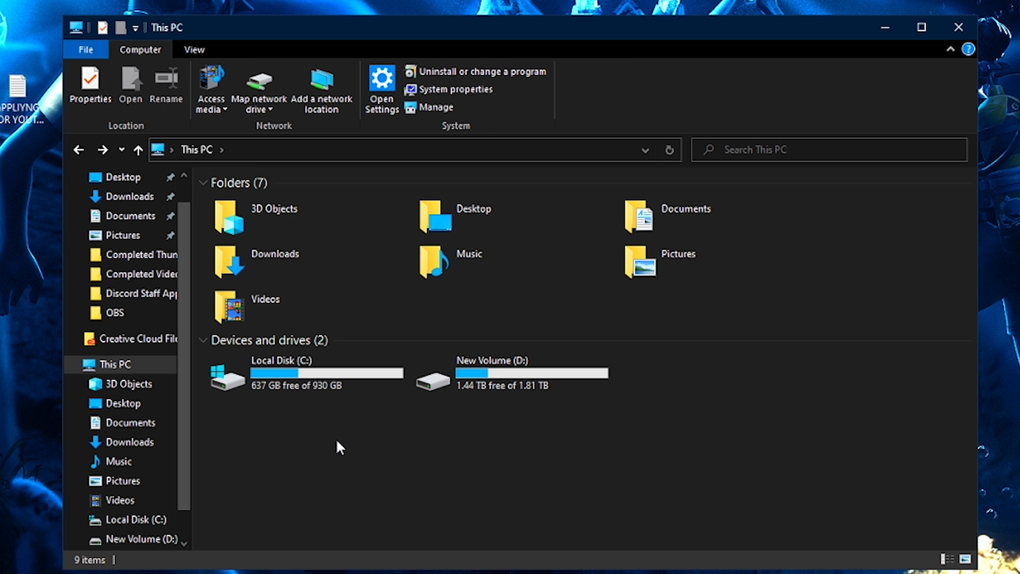
click(301, 393)
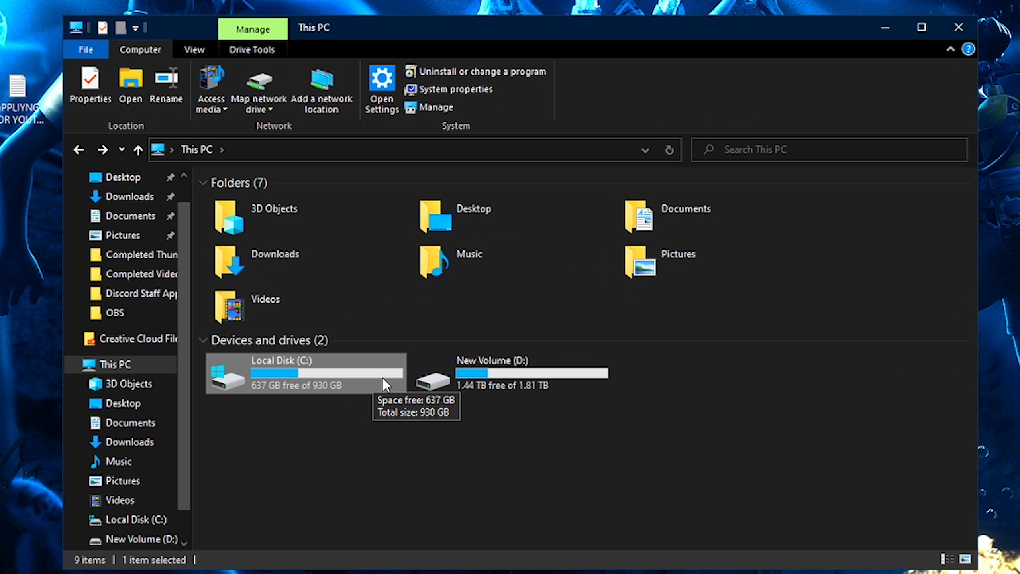
click(222, 419)
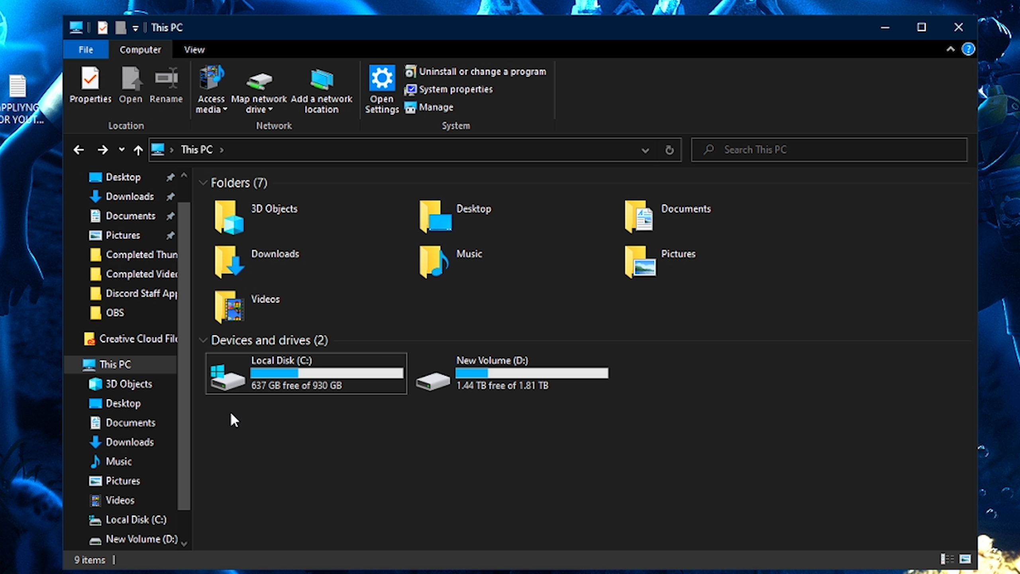
drag(228, 414, 537, 375)
click(247, 431)
drag(241, 426, 595, 376)
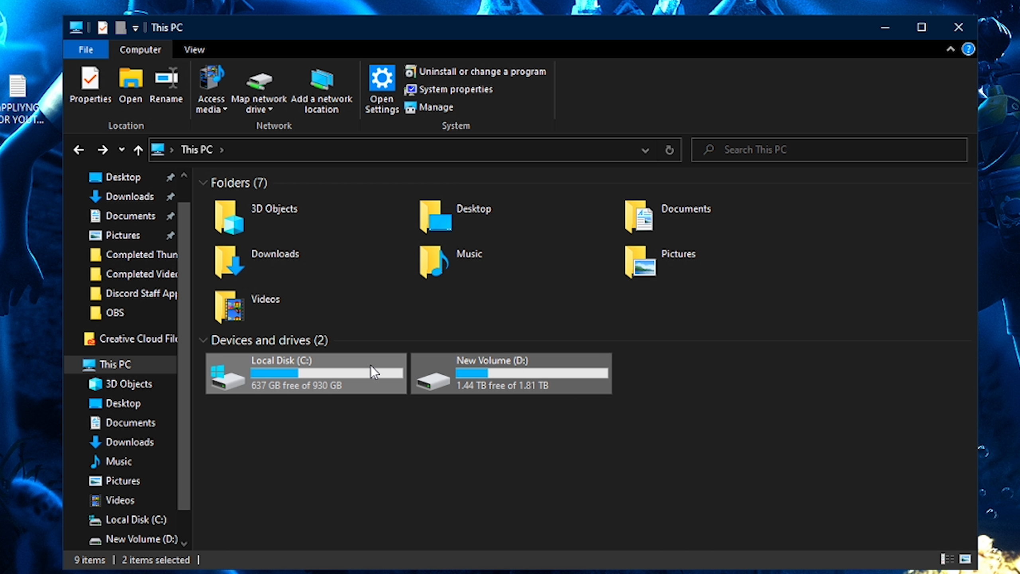
click(416, 406)
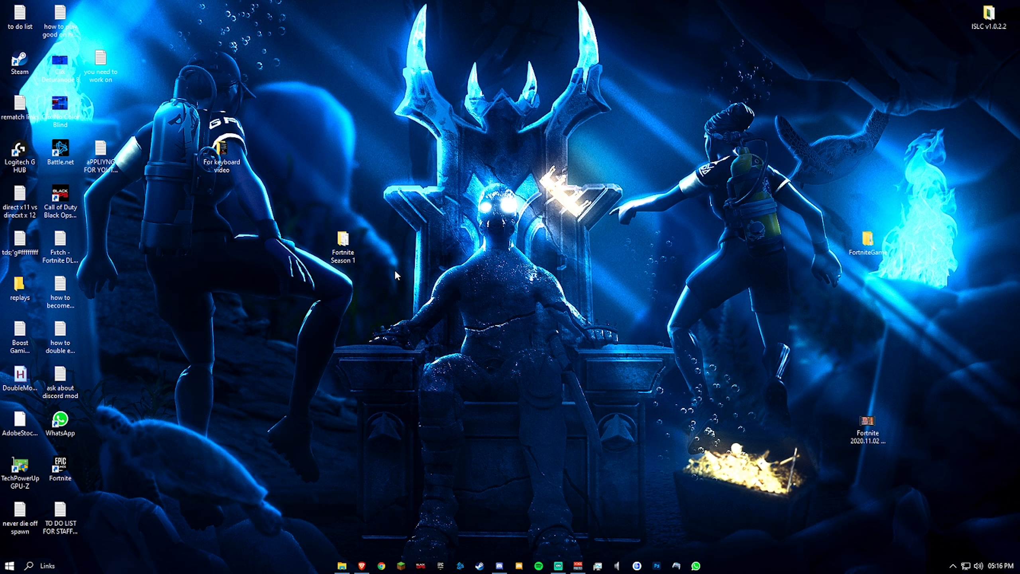
- Open Settings through the Start menu search
mouse_move(330, 233)
key(super+s)
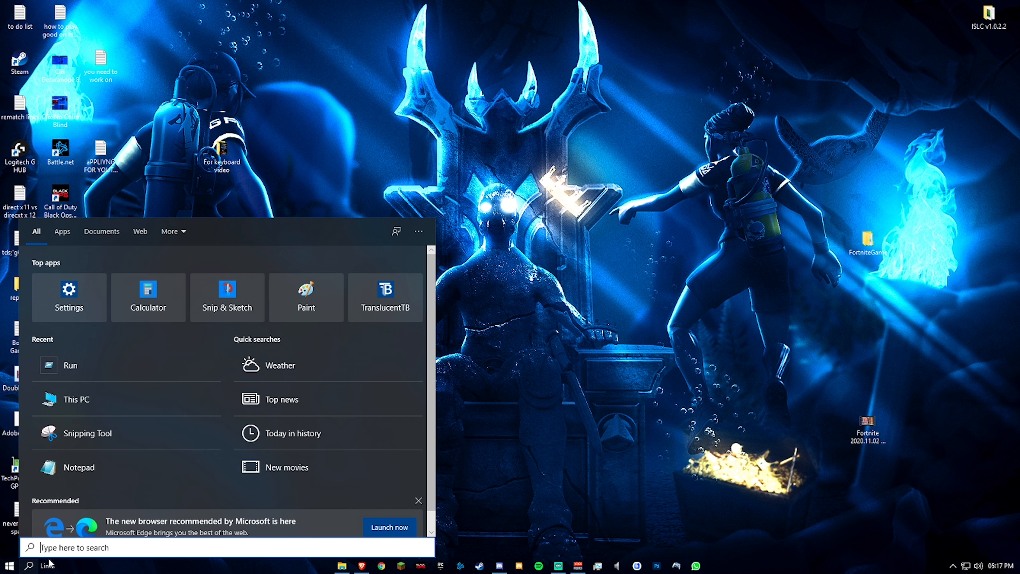
text(settings)
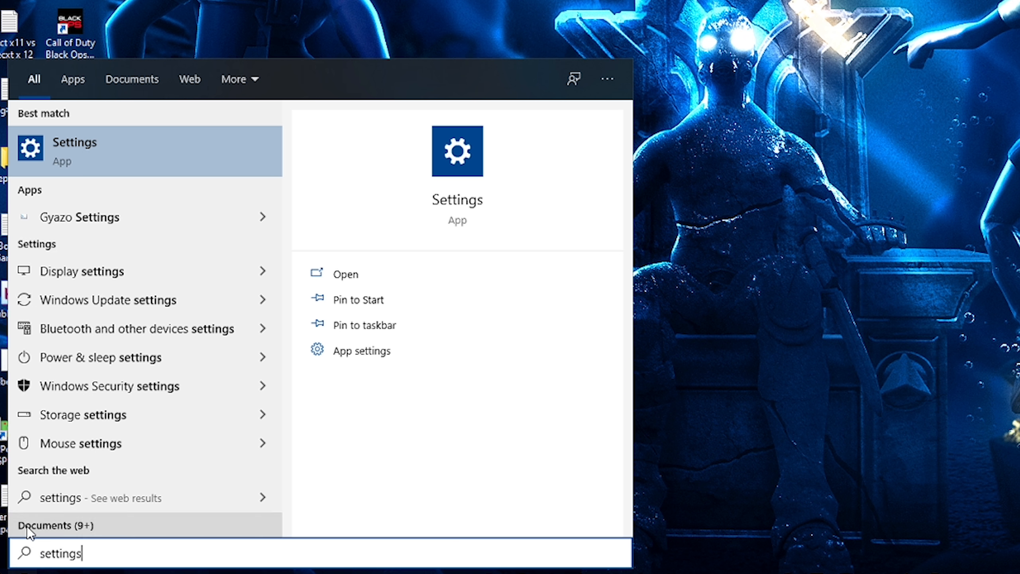
click(115, 148)
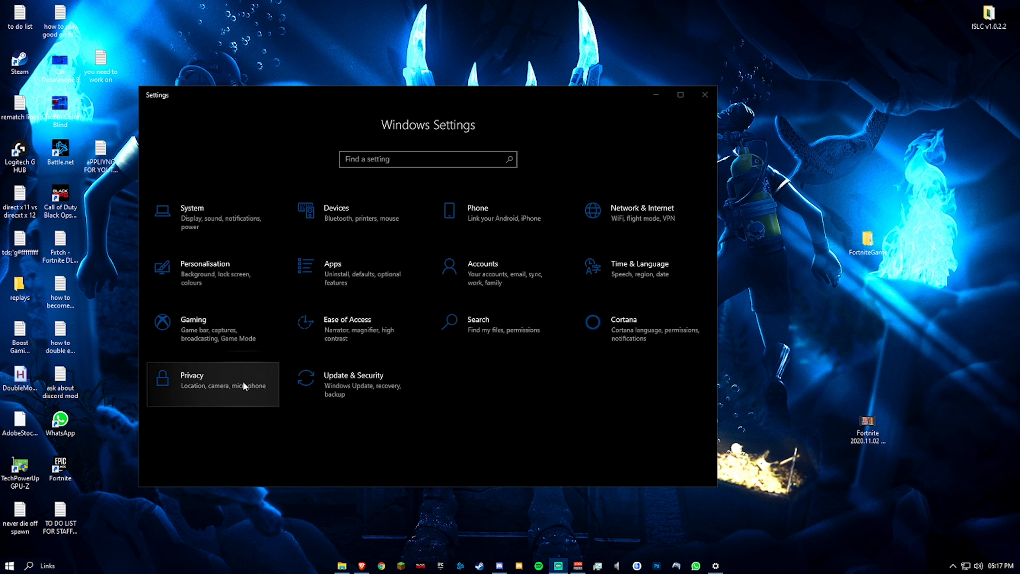
- Open the Privacy Background apps page and switch on letting apps run in the background
click(242, 381)
scroll(231, 356, down, 10)
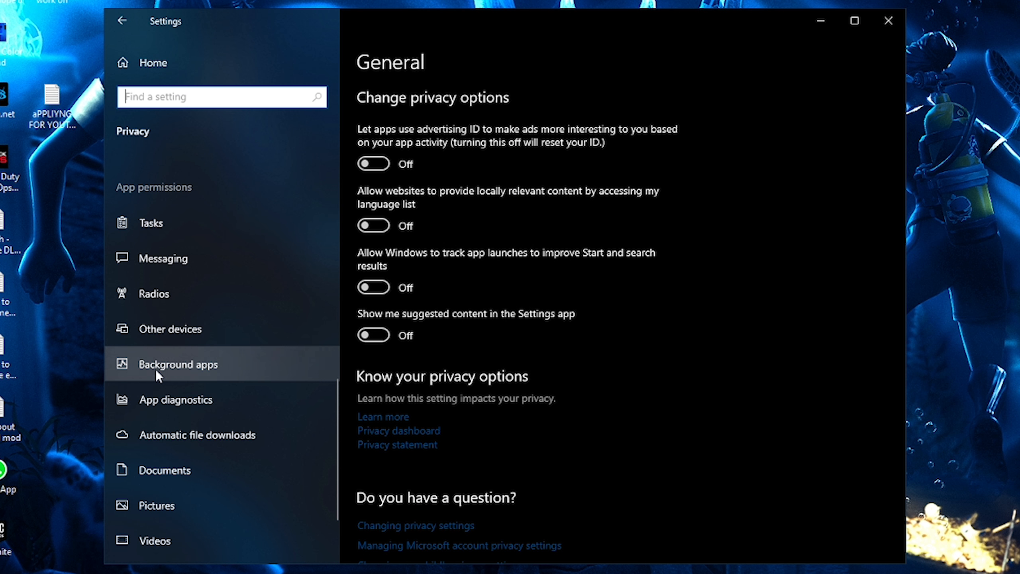
click(234, 367)
scroll(493, 208, down, 1)
scroll(462, 210, up, 1)
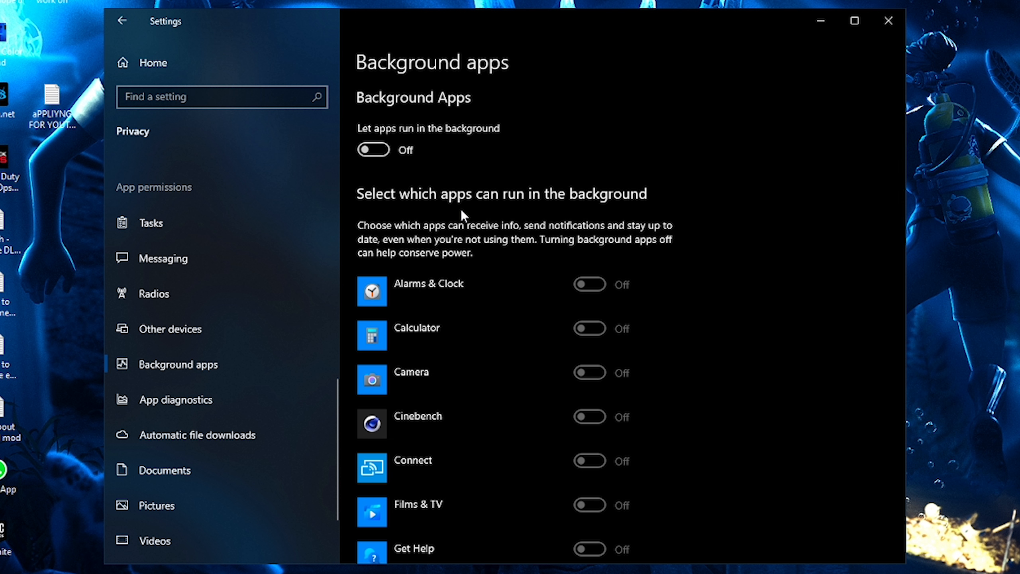
click(363, 153)
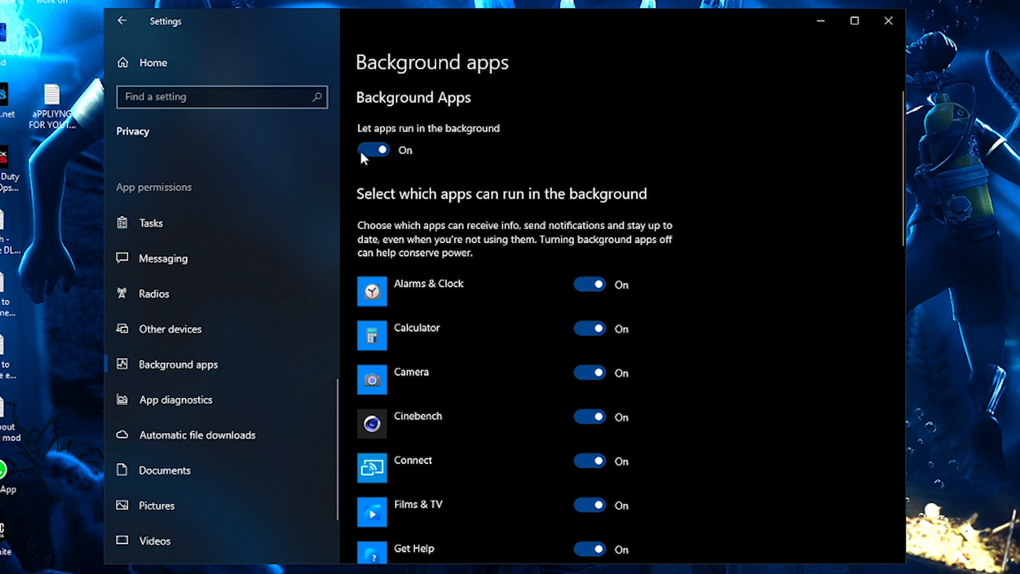
- Turn off background running for Your Phone, Xbox Game Bar, Xbox Console Companion and Windows Security
scroll(512, 198, down, 4)
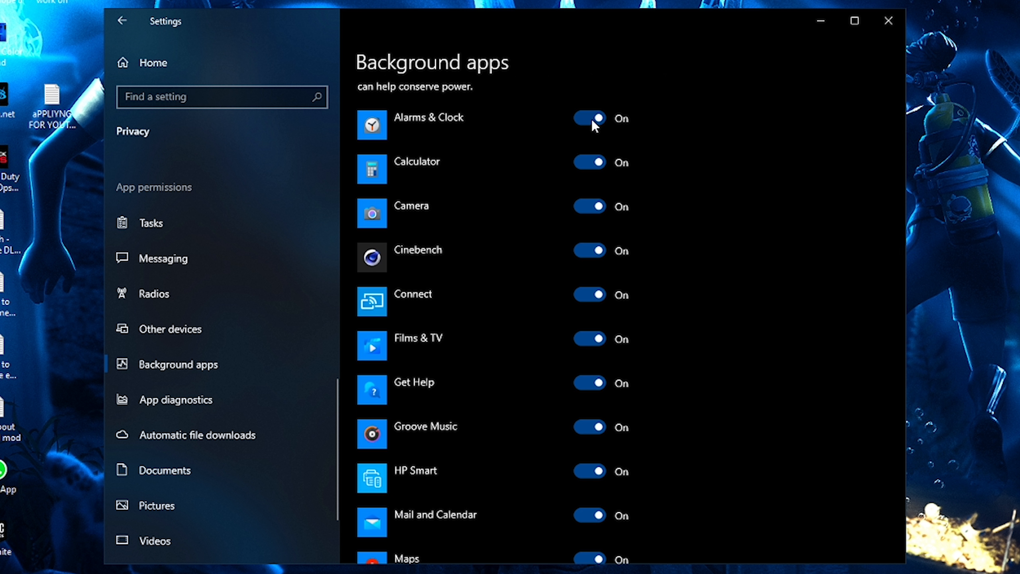
scroll(591, 119, down, 10)
scroll(590, 158, down, 6)
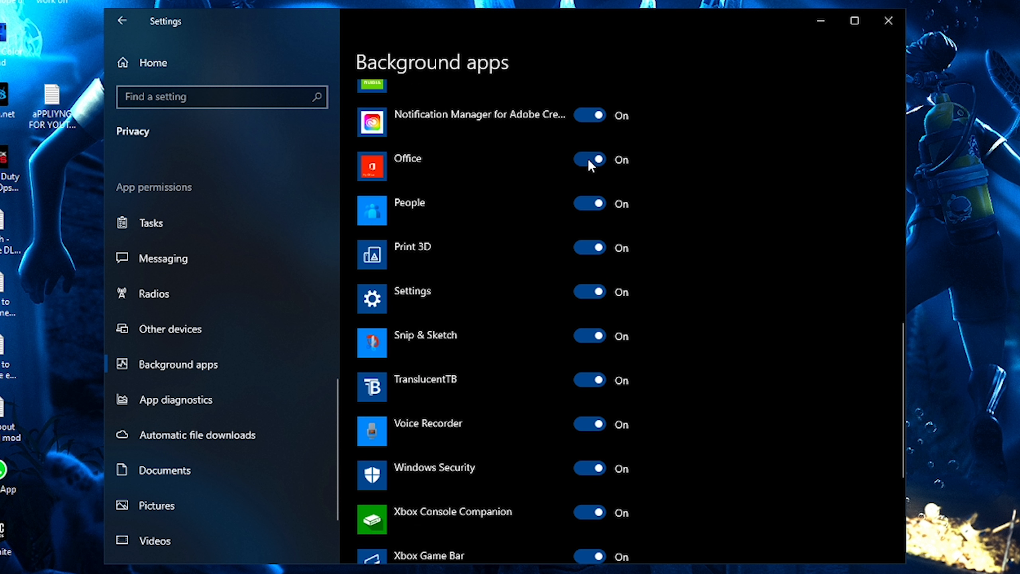
scroll(589, 161, down, 6)
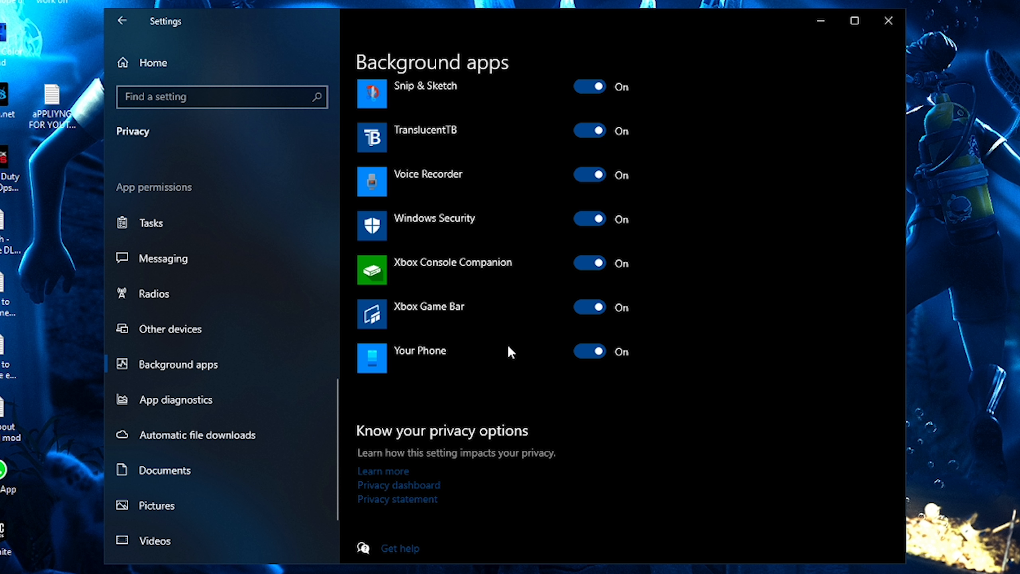
scroll(509, 346, down, 1)
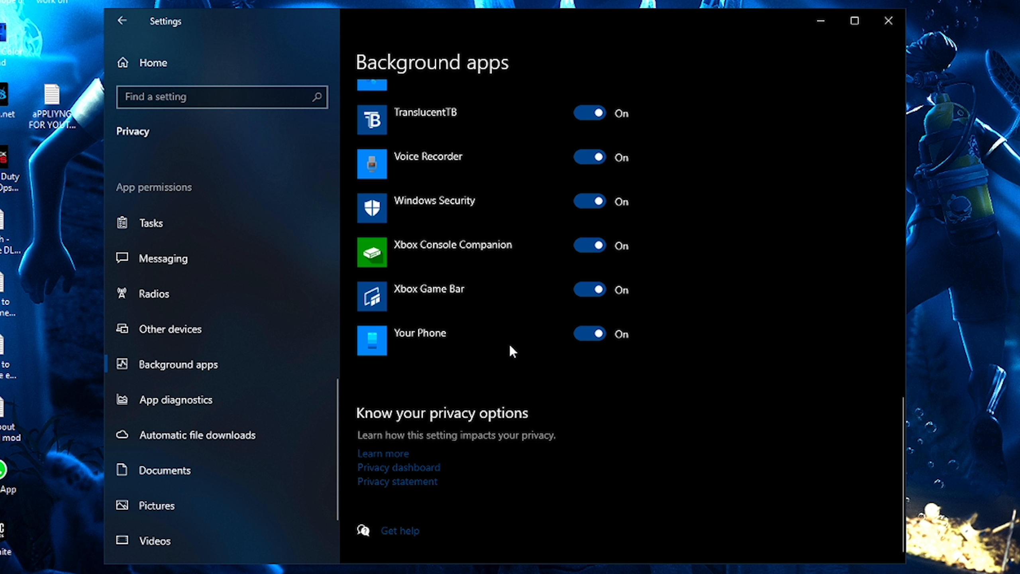
click(575, 336)
scroll(496, 397, up, 4)
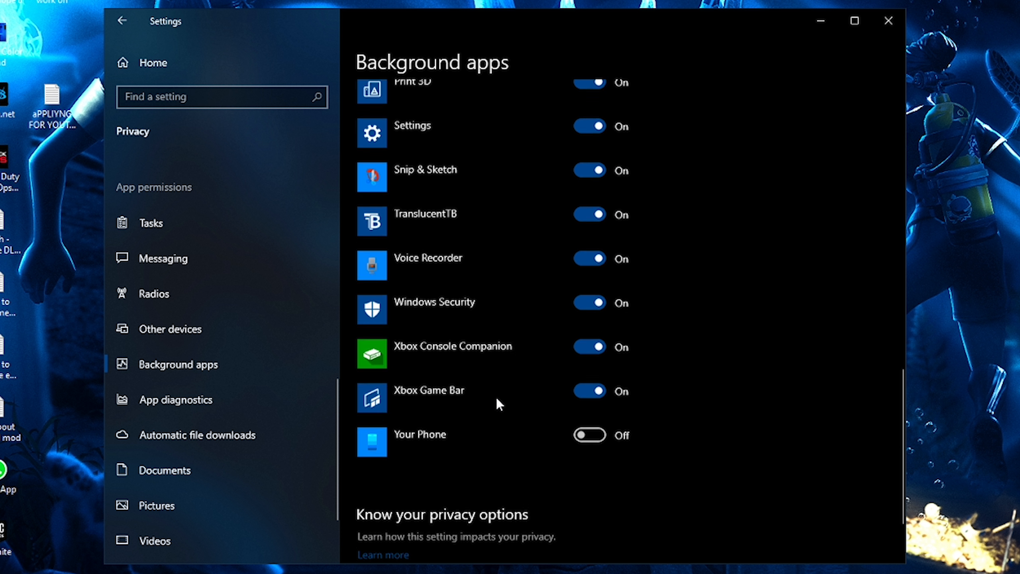
click(590, 456)
click(590, 415)
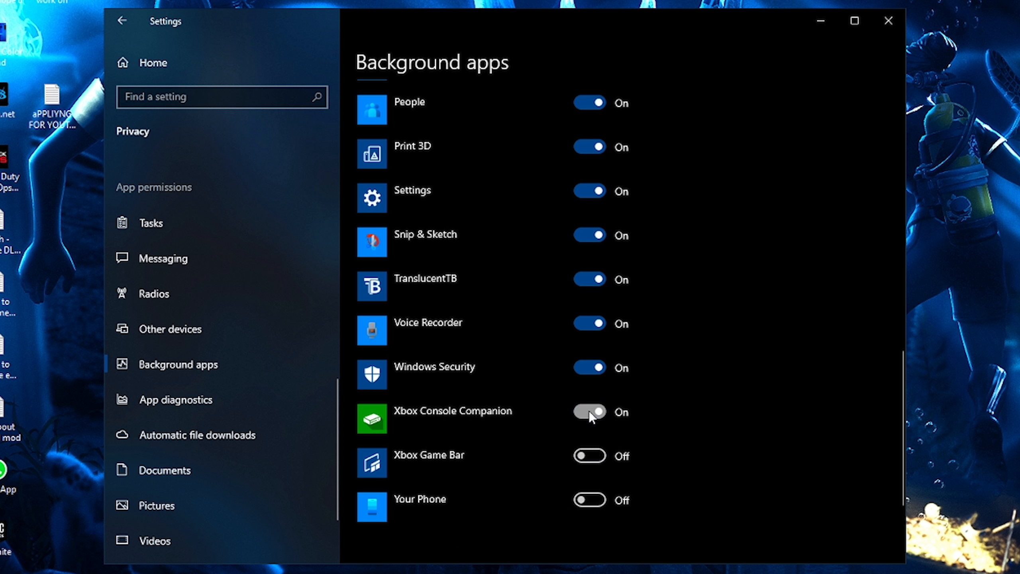
scroll(501, 418, up, 2)
click(579, 456)
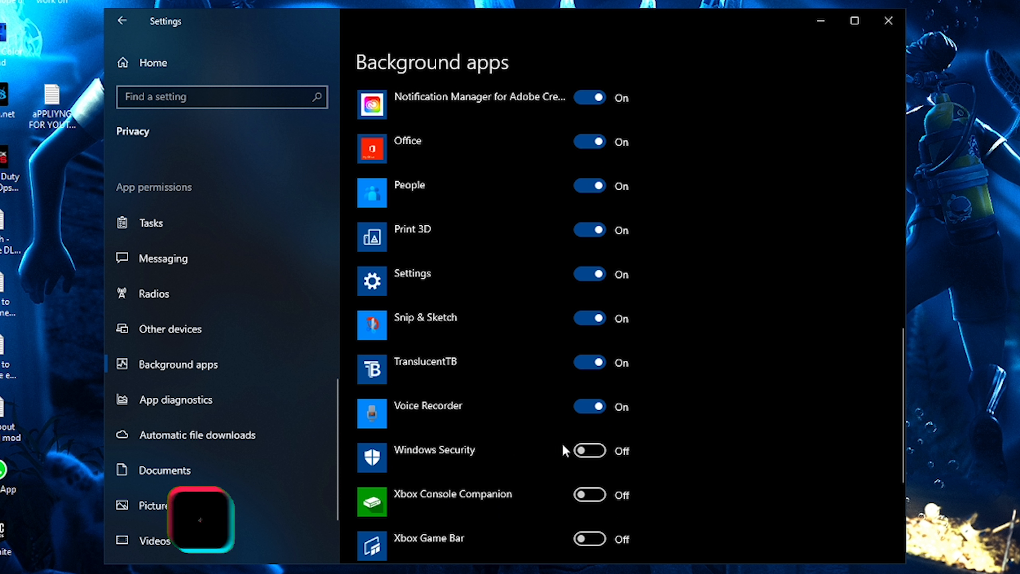
scroll(542, 459, up, 2)
- Turn off background running for Voice Recorder, TranslucentTB, Snip & Sketch, Settings and Print 3D
click(591, 488)
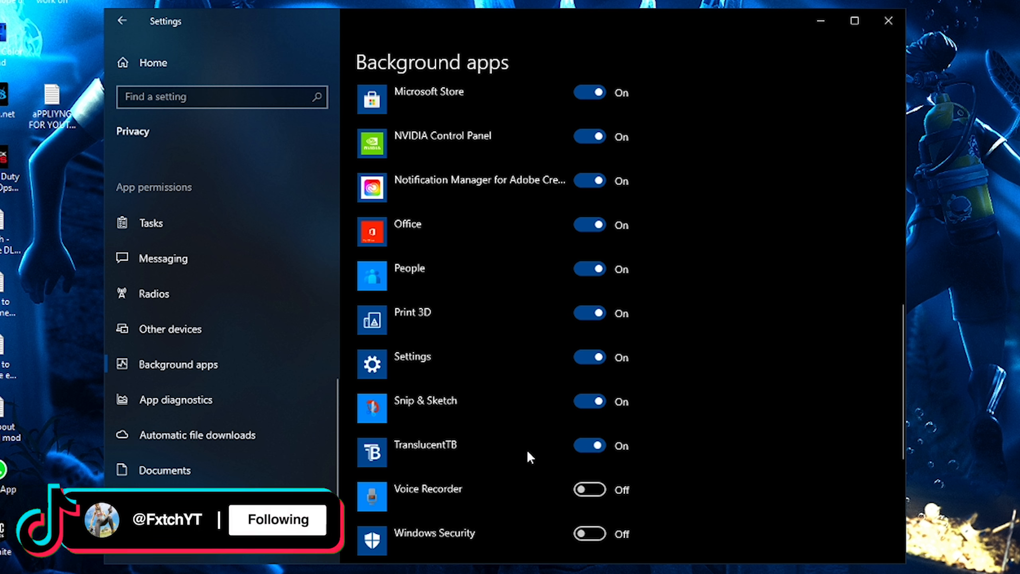
click(582, 446)
click(590, 402)
scroll(594, 450, up, 2)
scroll(591, 482, up, 2)
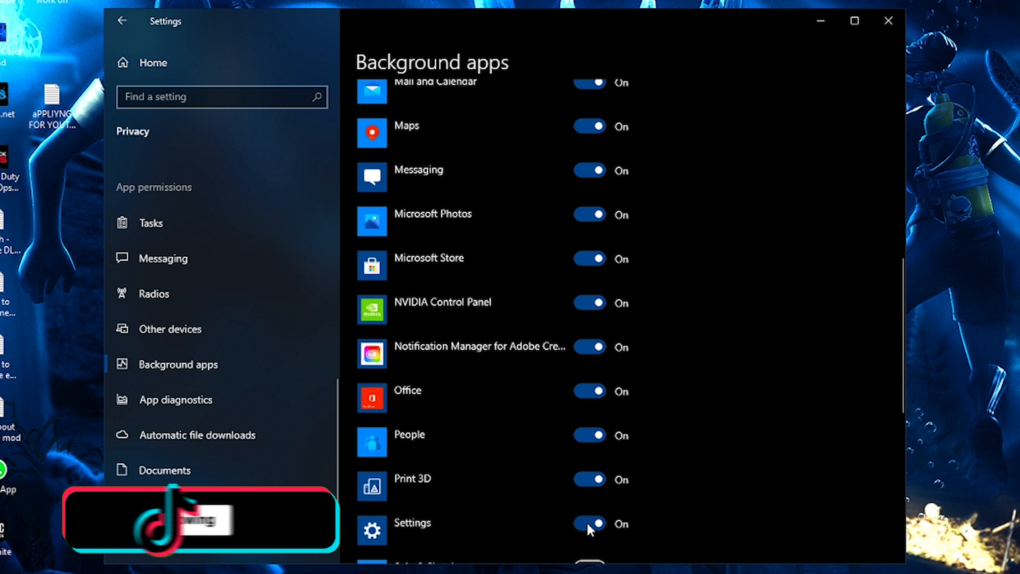
click(583, 523)
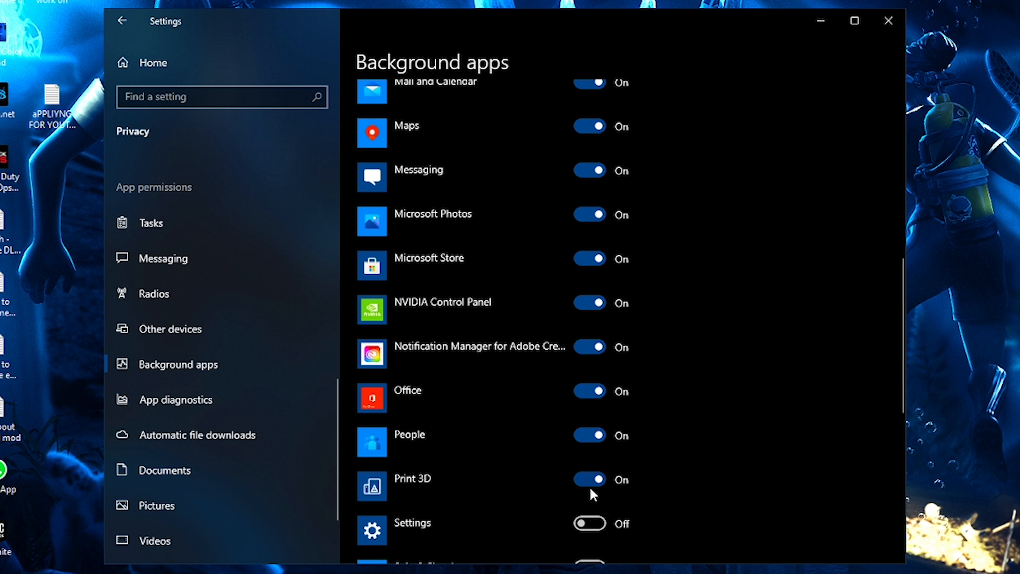
click(589, 487)
- Turn off background running for People, Office, the Adobe notification manager, Microsoft Store, Messaging, Maps, and Mail and Calendar
scroll(589, 487, up, 2)
click(588, 517)
click(582, 474)
click(580, 430)
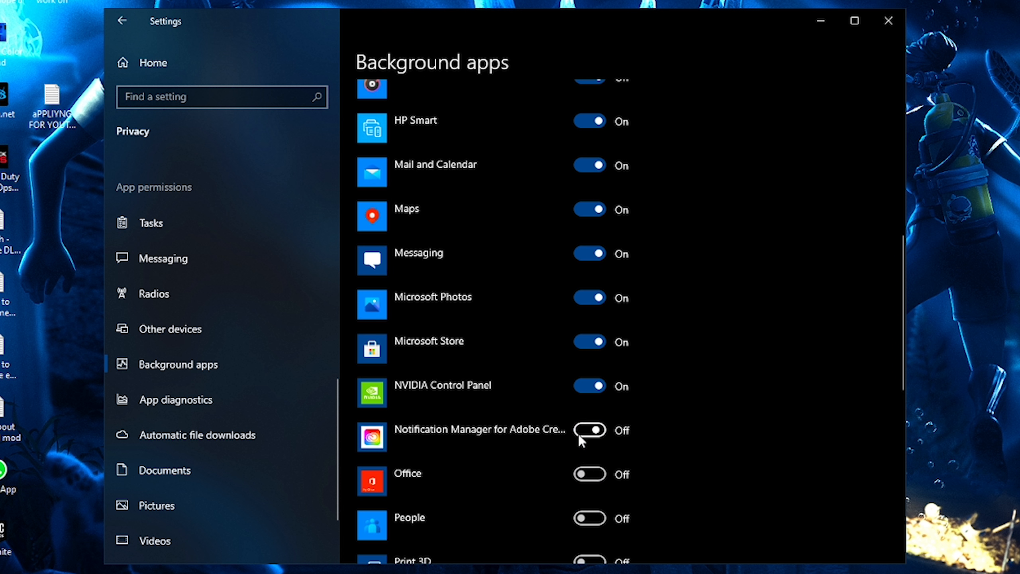
click(580, 345)
scroll(574, 426, up, 4)
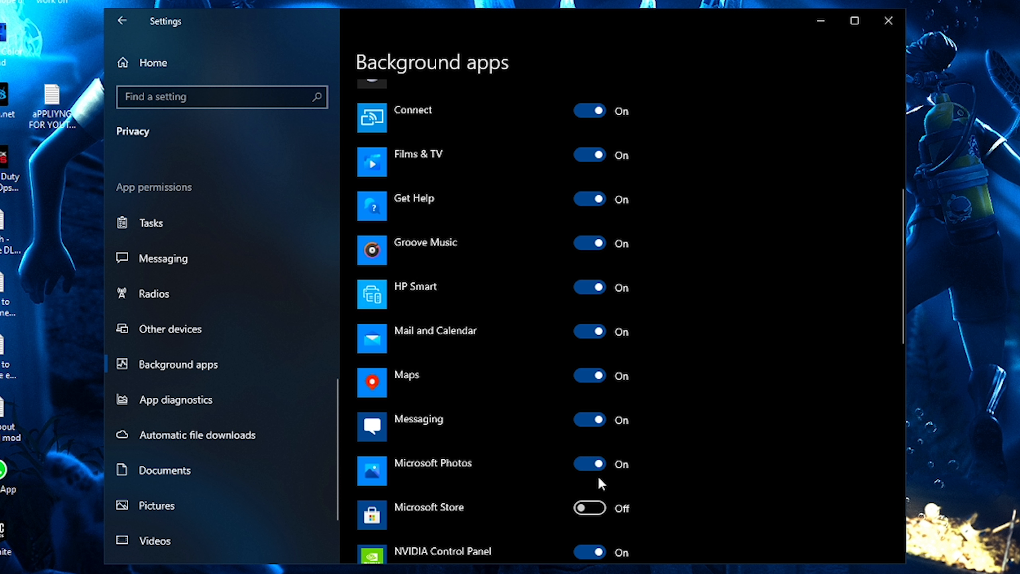
click(580, 376)
click(580, 331)
scroll(550, 369, up, 5)
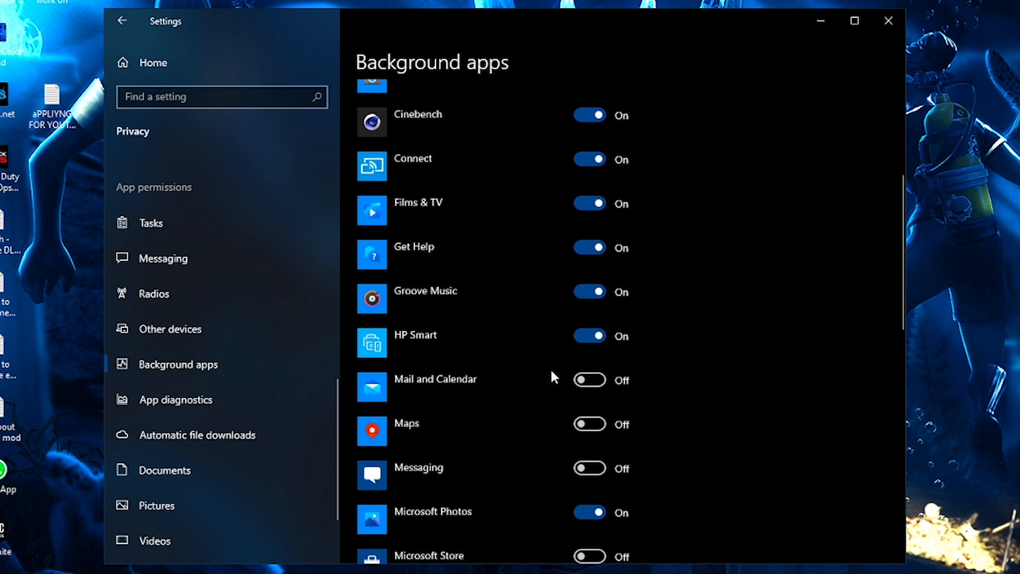
scroll(547, 379, down, 10)
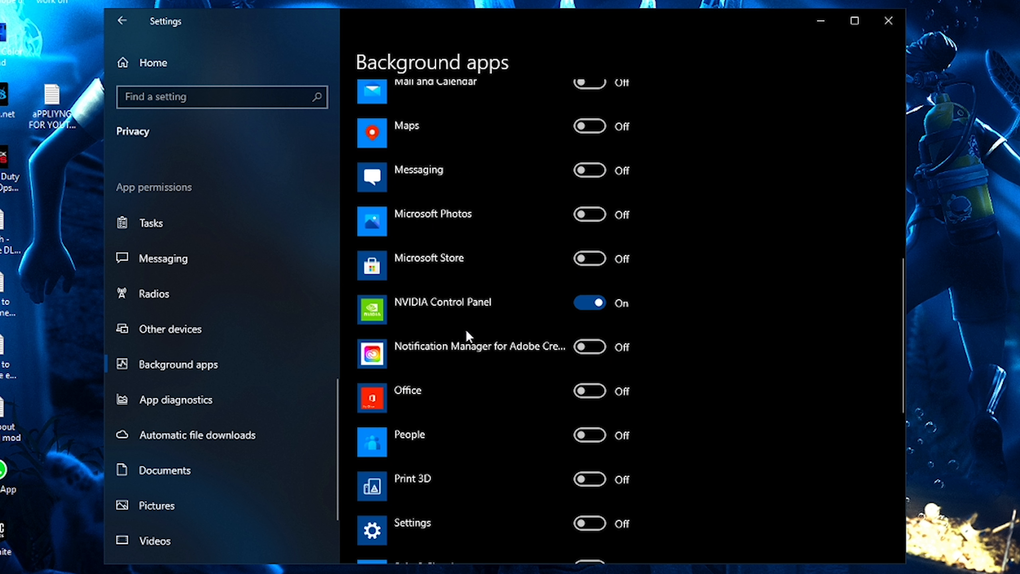
- Return to the Settings home and open the Apps Startup page
scroll(497, 337, up, 10)
click(190, 62)
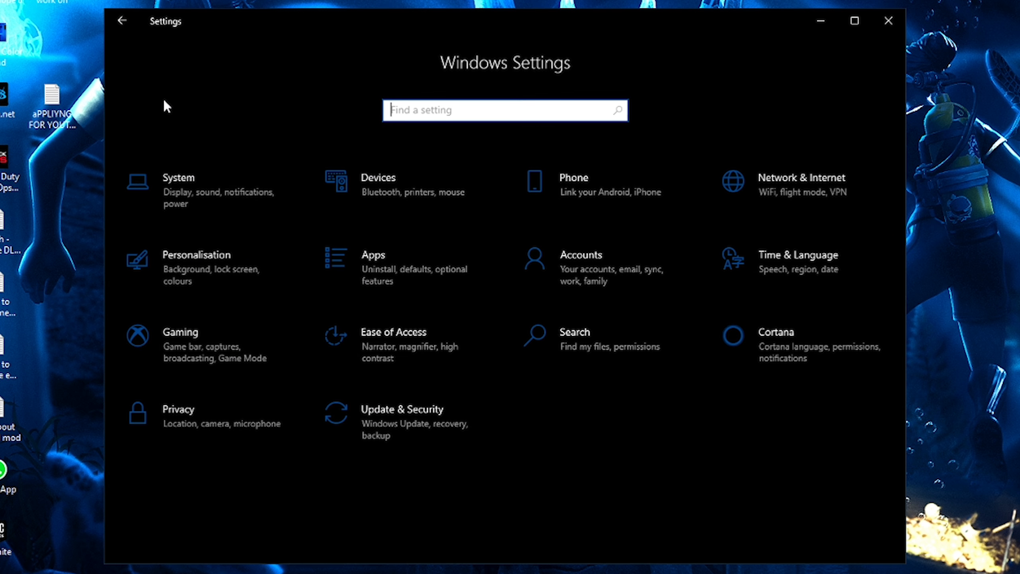
click(427, 282)
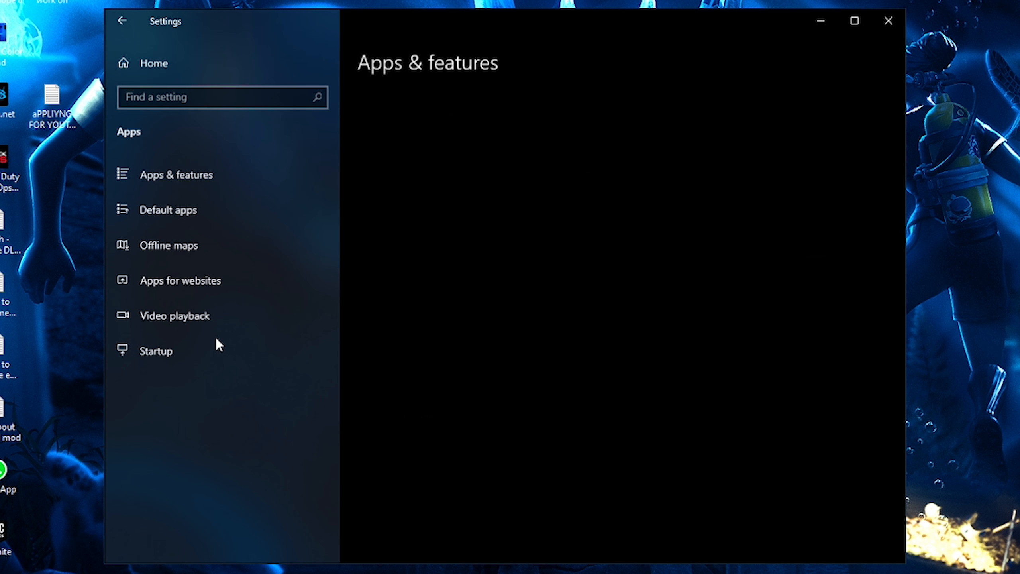
click(171, 354)
- Review the list of startup apps and which ones are switched on
scroll(472, 212, down, 8)
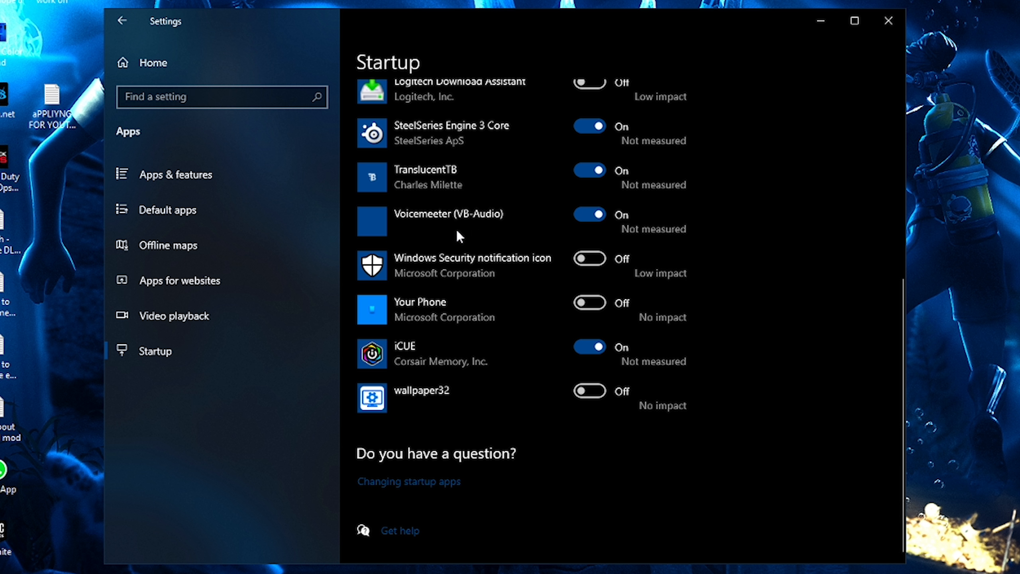
scroll(462, 261, up, 5)
scroll(469, 299, down, 2)
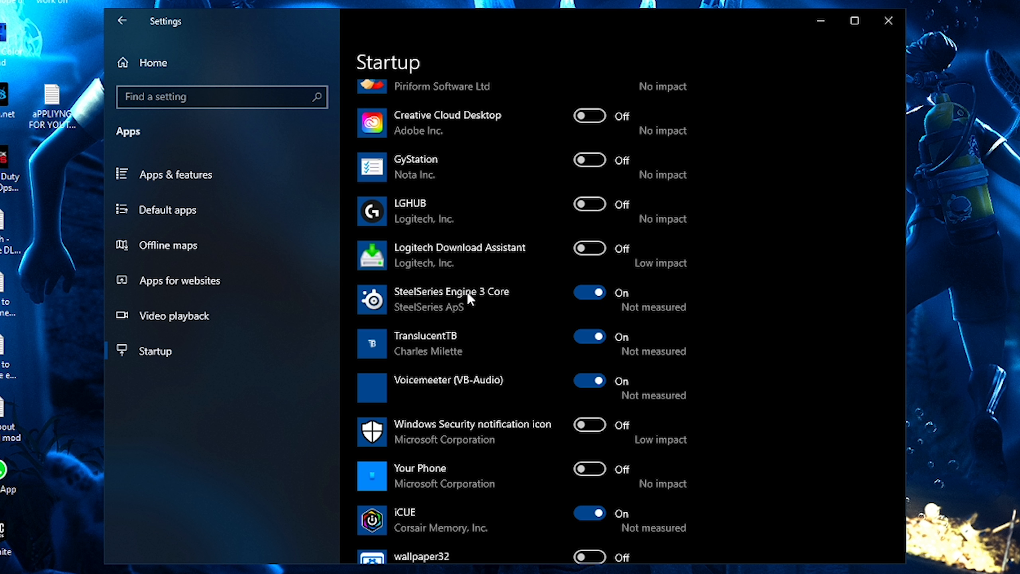
scroll(467, 297, up, 2)
scroll(506, 390, down, 6)
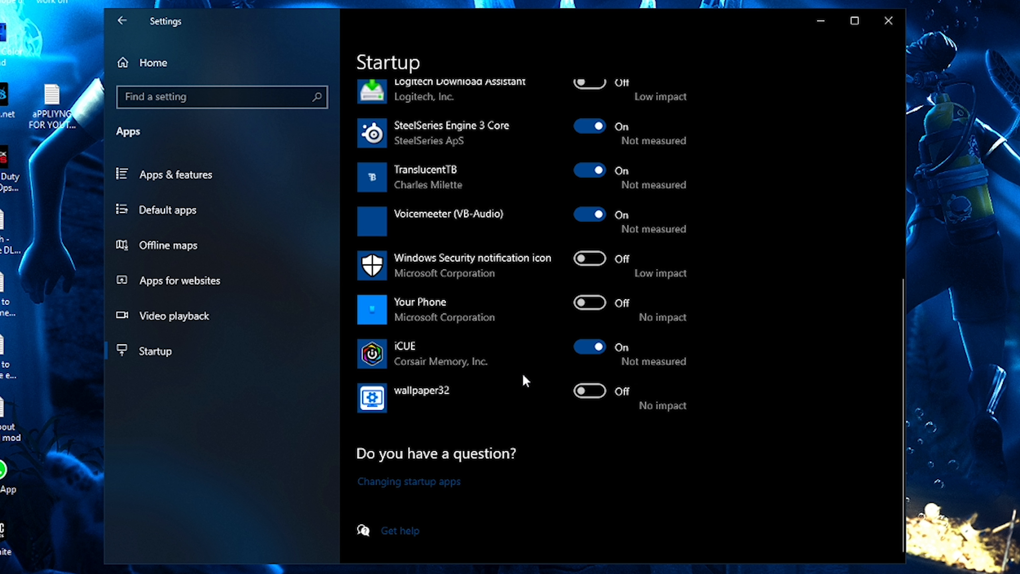
scroll(503, 381, up, 4)
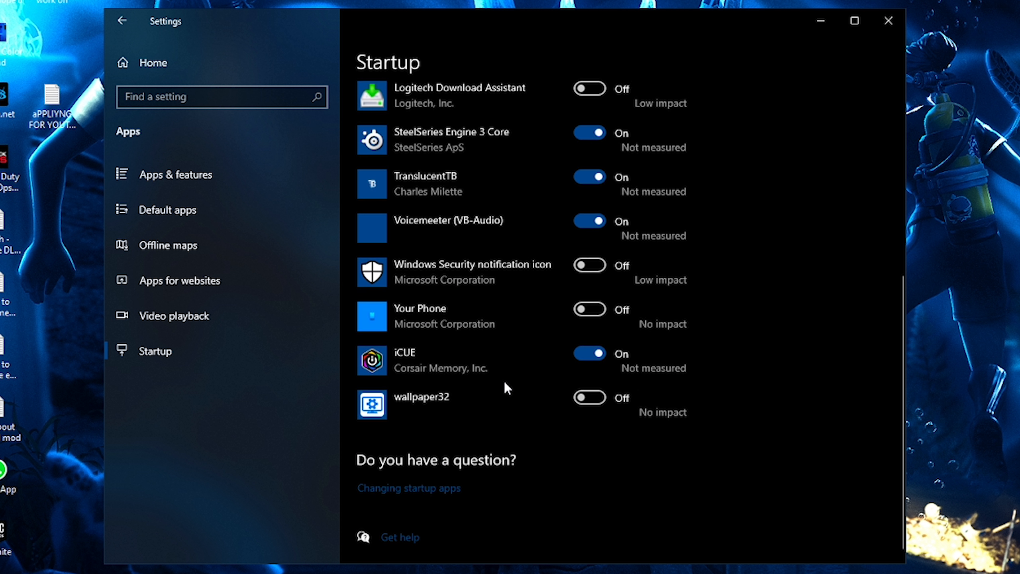
scroll(563, 386, up, 4)
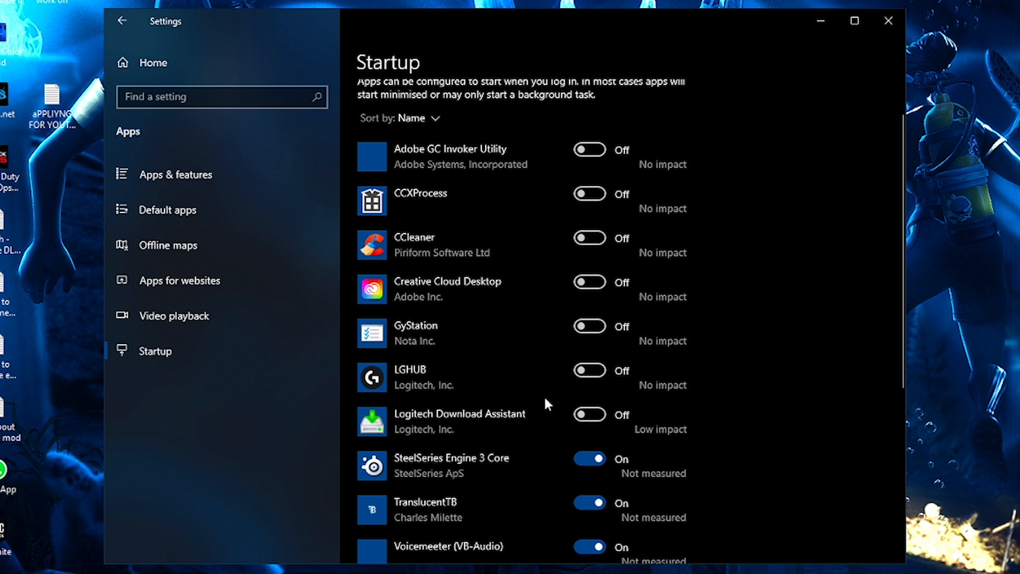
scroll(442, 316, down, 8)
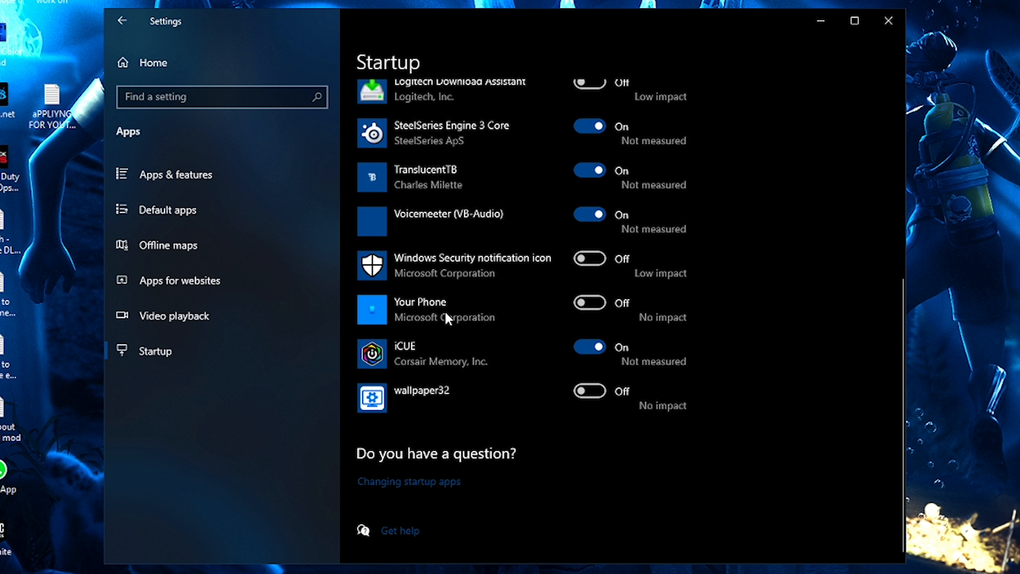
scroll(480, 327, up, 1)
scroll(481, 327, up, 8)
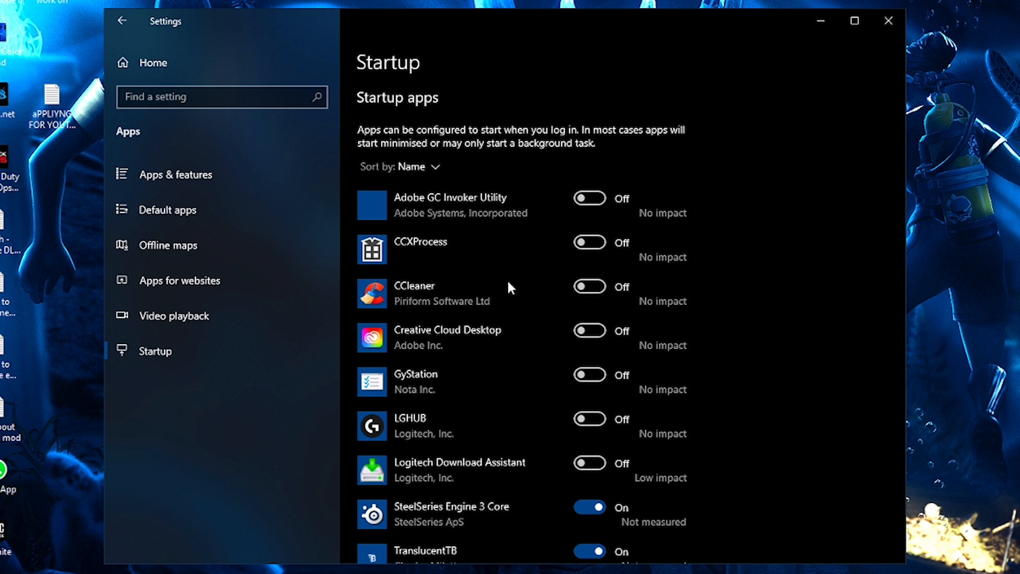
scroll(507, 279, down, 8)
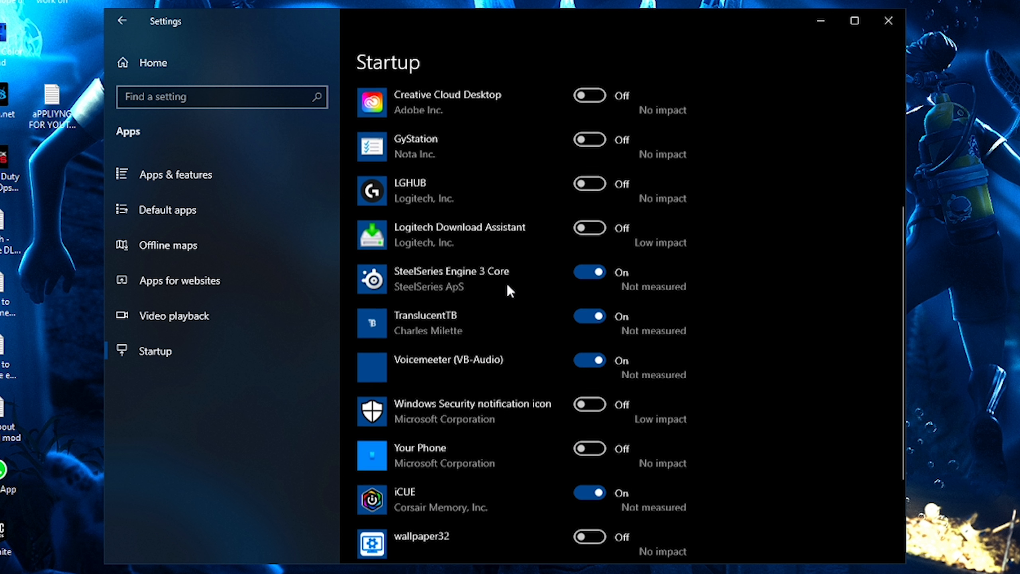
- Scroll through the full startup apps list to examine each app's status and impact
scroll(439, 326, up, 1)
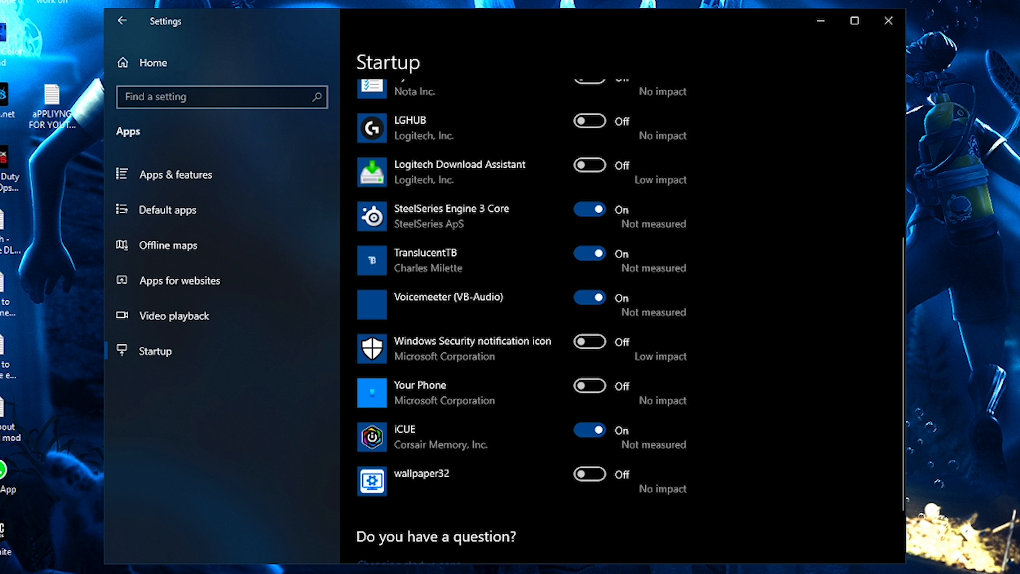
click(451, 568)
drag(0, 219, 0, 168)
scroll(348, 357, down, 2)
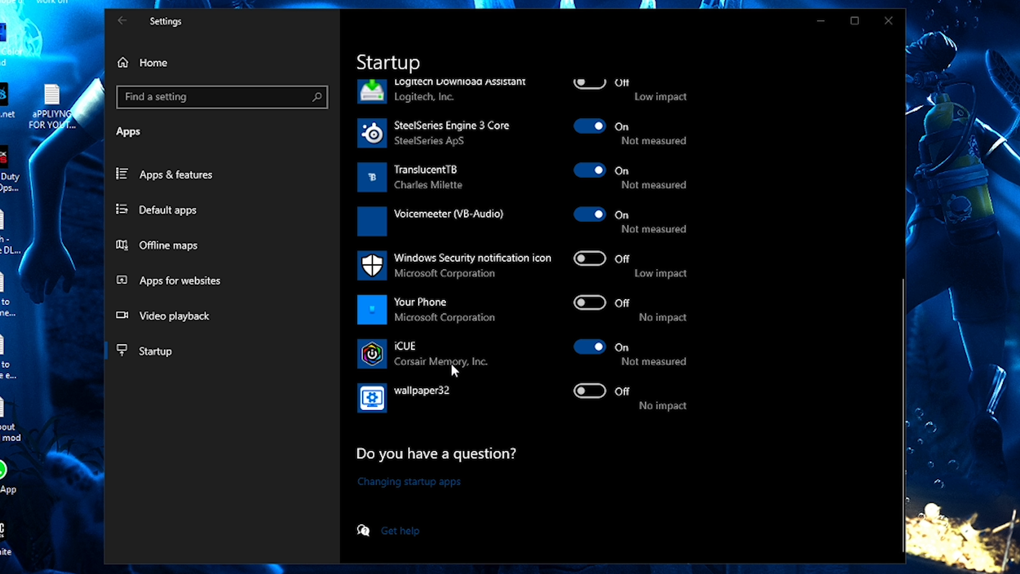
scroll(451, 364, up, 5)
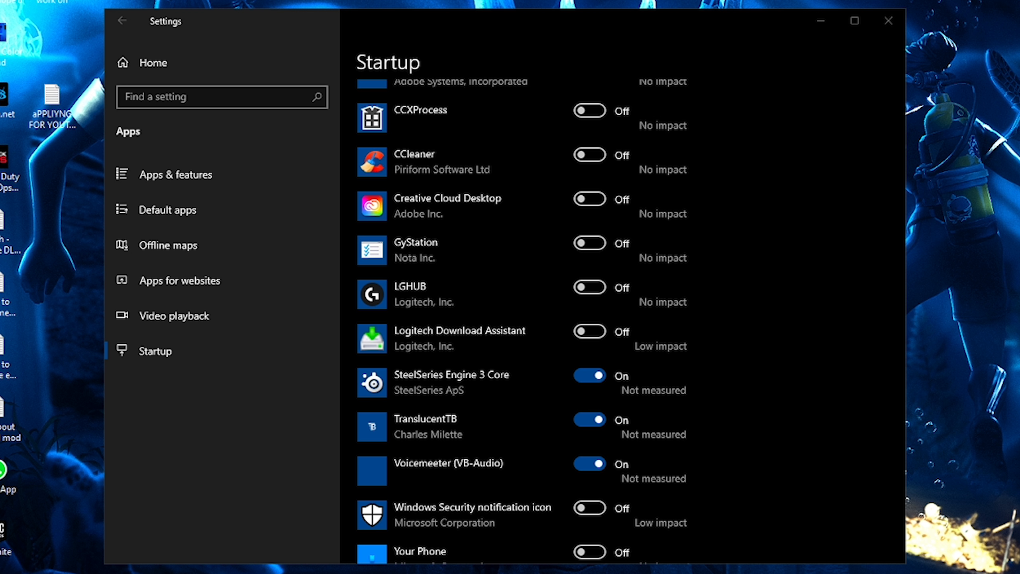
scroll(442, 504, down, 2)
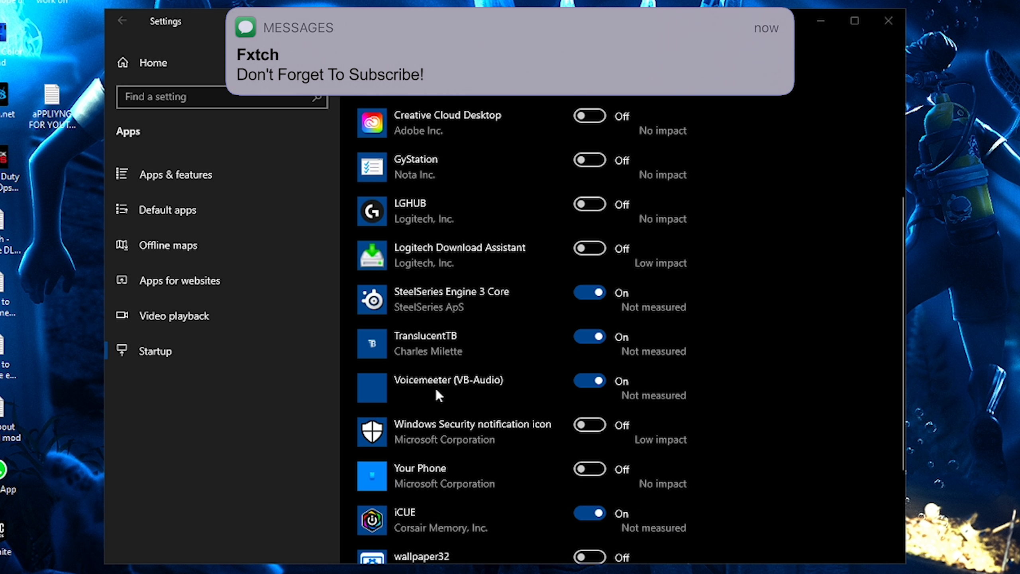
scroll(486, 389, up, 4)
scroll(529, 396, down, 2)
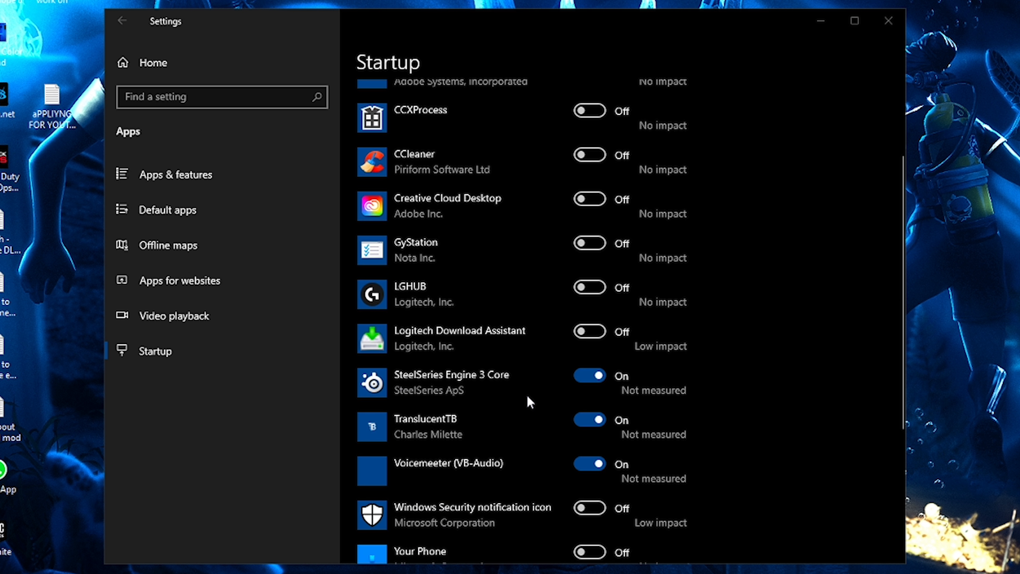
scroll(528, 396, up, 2)
scroll(530, 392, down, 8)
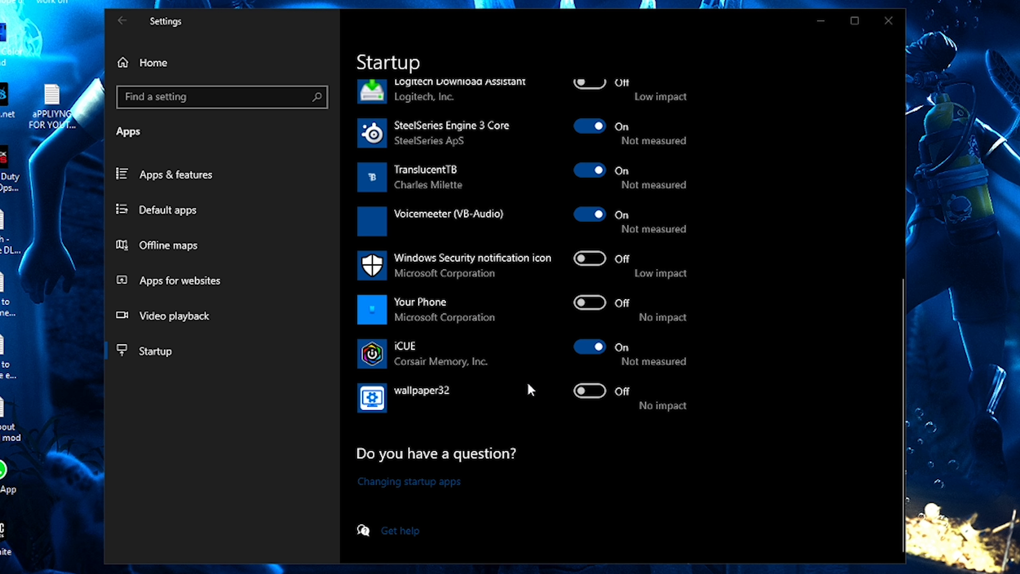
scroll(527, 396, up, 5)
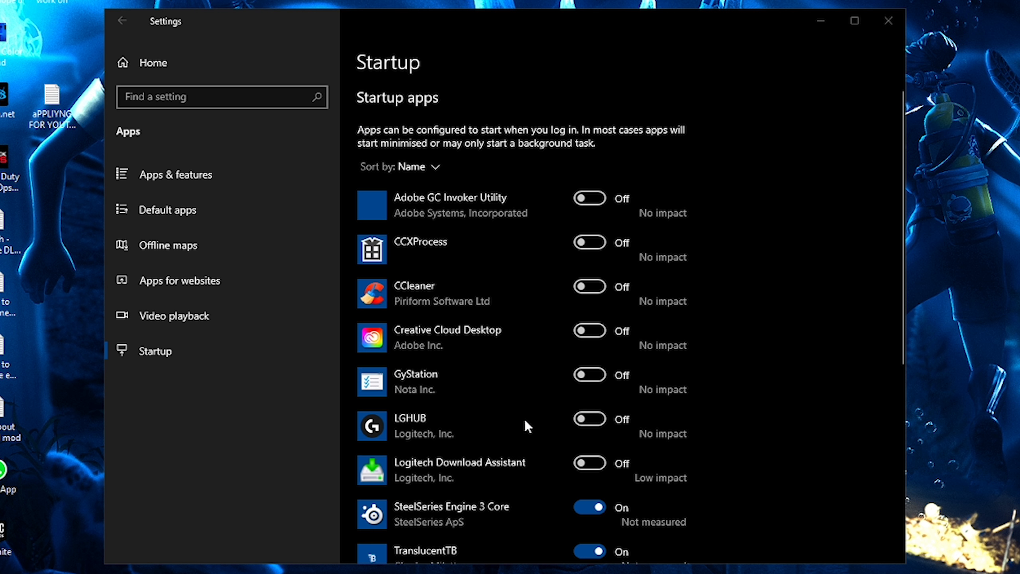
scroll(527, 418, down, 5)
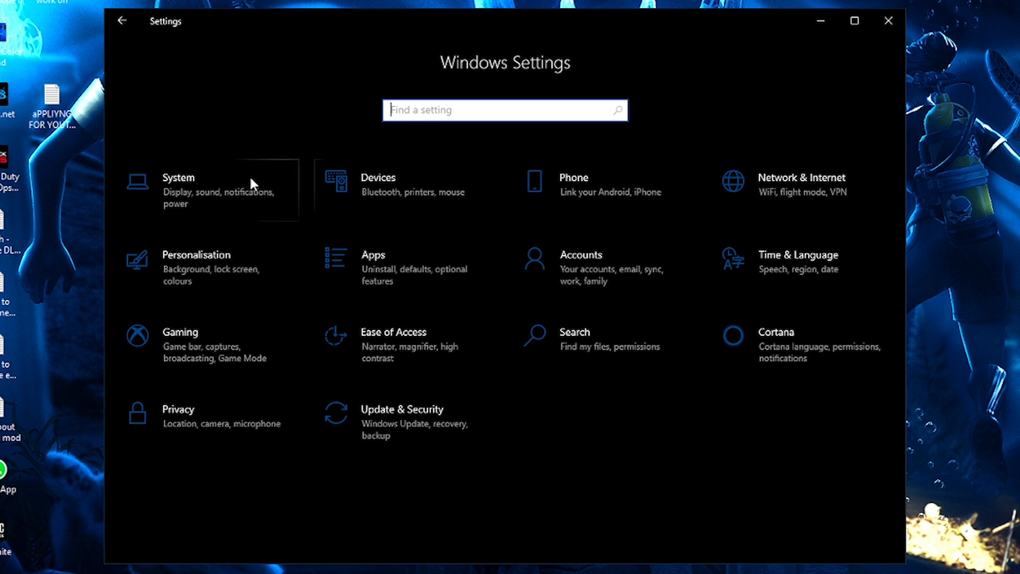
- Open System settings and review the Display and Notifications & actions pages
click(203, 194)
scroll(637, 364, down, 5)
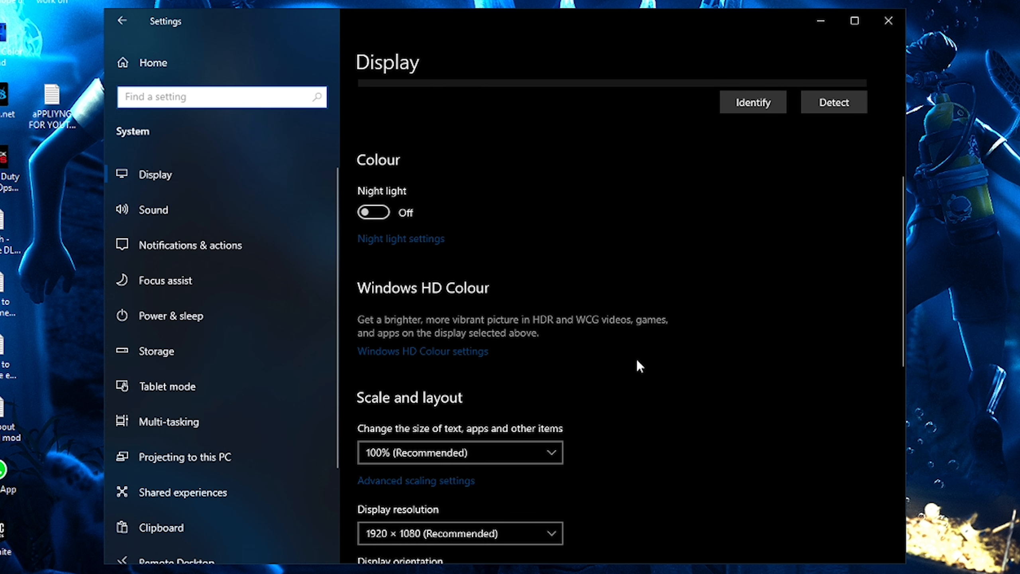
scroll(637, 363, up, 1)
scroll(638, 361, up, 4)
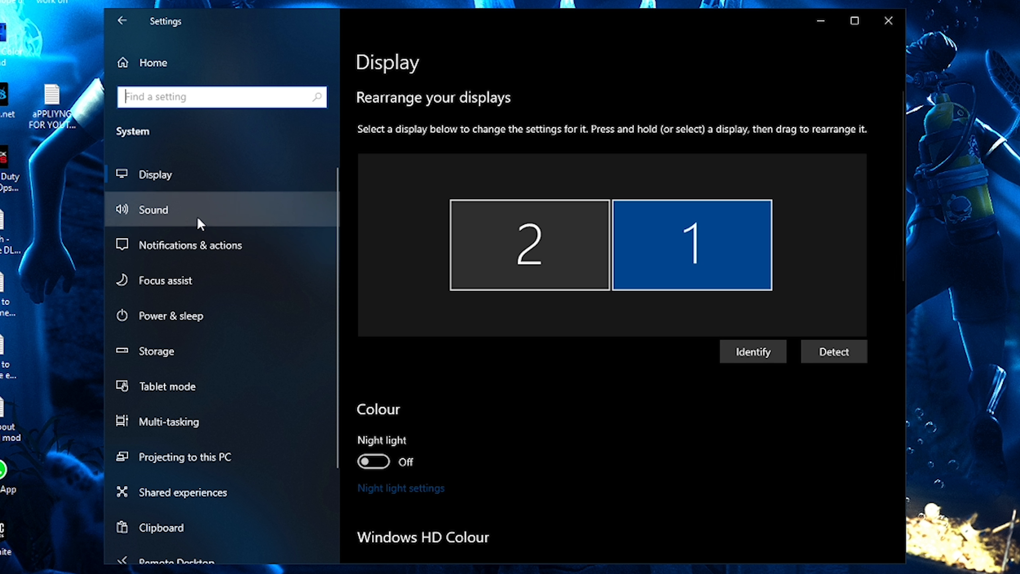
click(189, 246)
scroll(616, 310, down, 10)
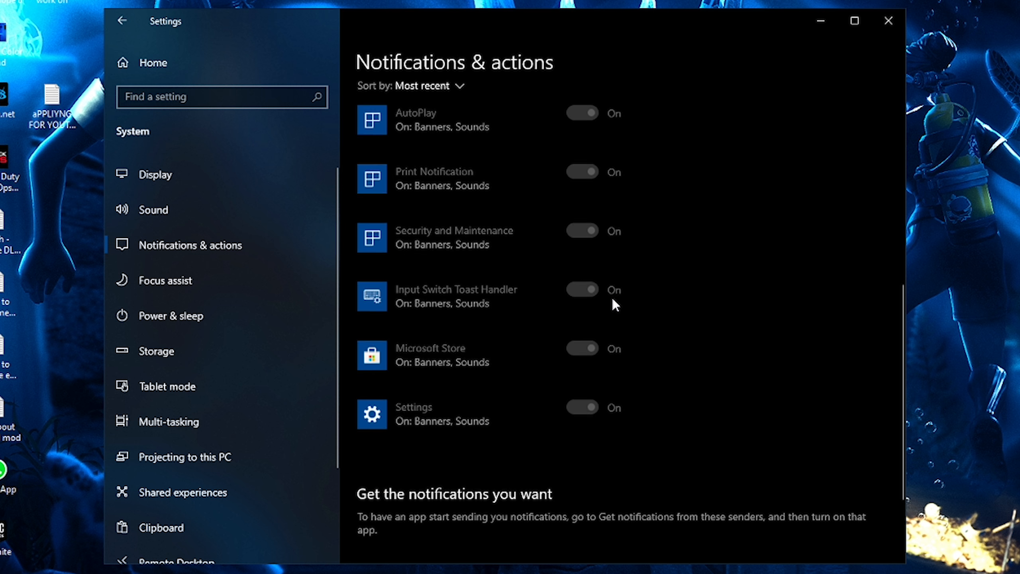
scroll(728, 357, up, 10)
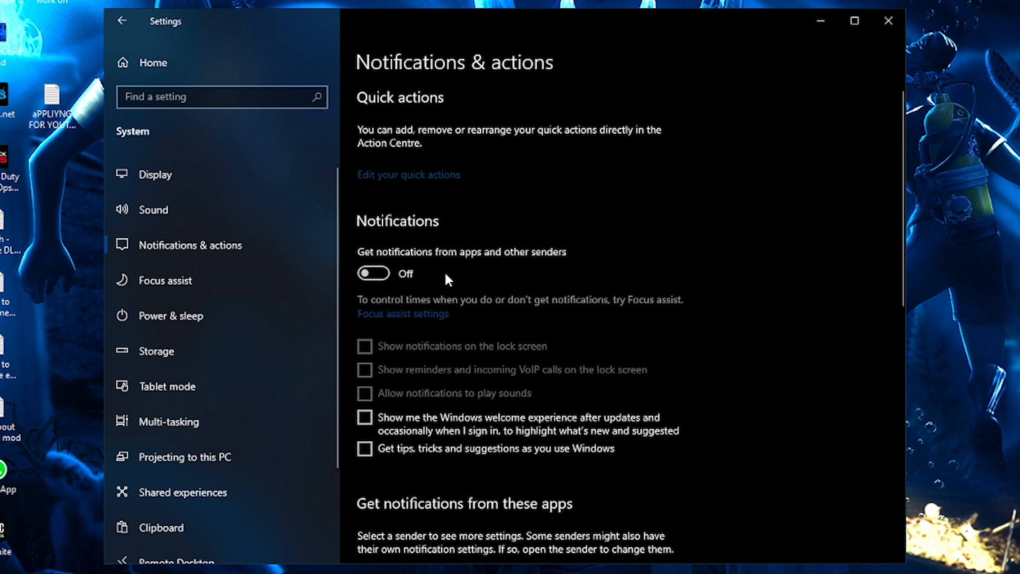
scroll(483, 350, down, 1)
scroll(484, 366, up, 1)
scroll(390, 286, down, 2)
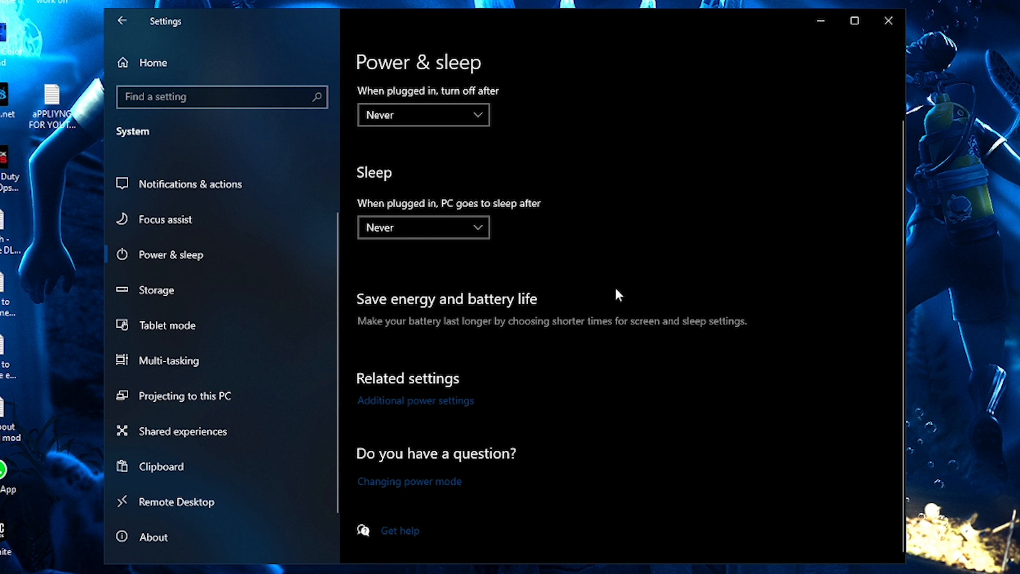
scroll(615, 287, up, 1)
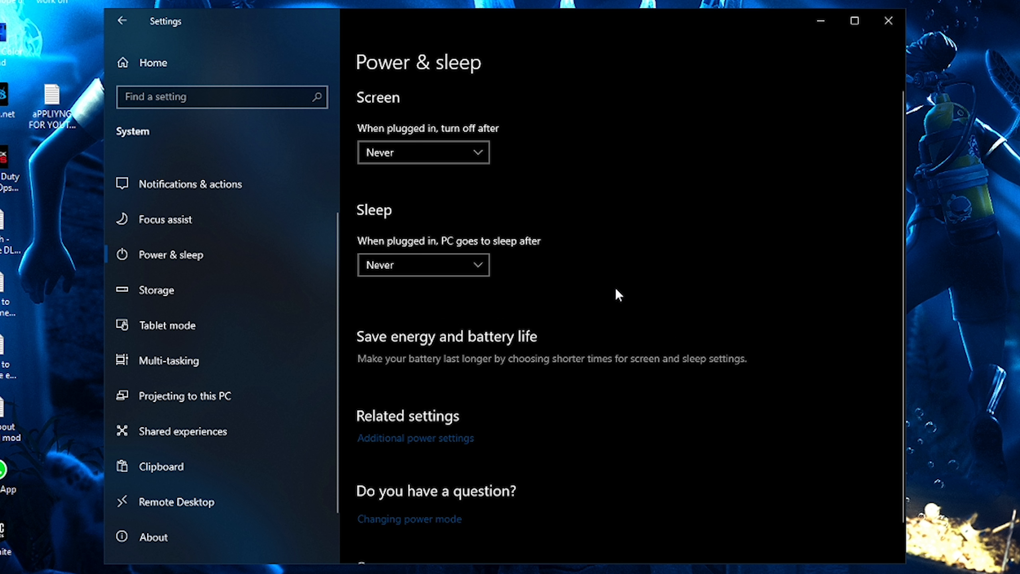
- Open the screen turn-off timeout options on the Power & sleep page, close them, and return to Settings home
click(403, 157)
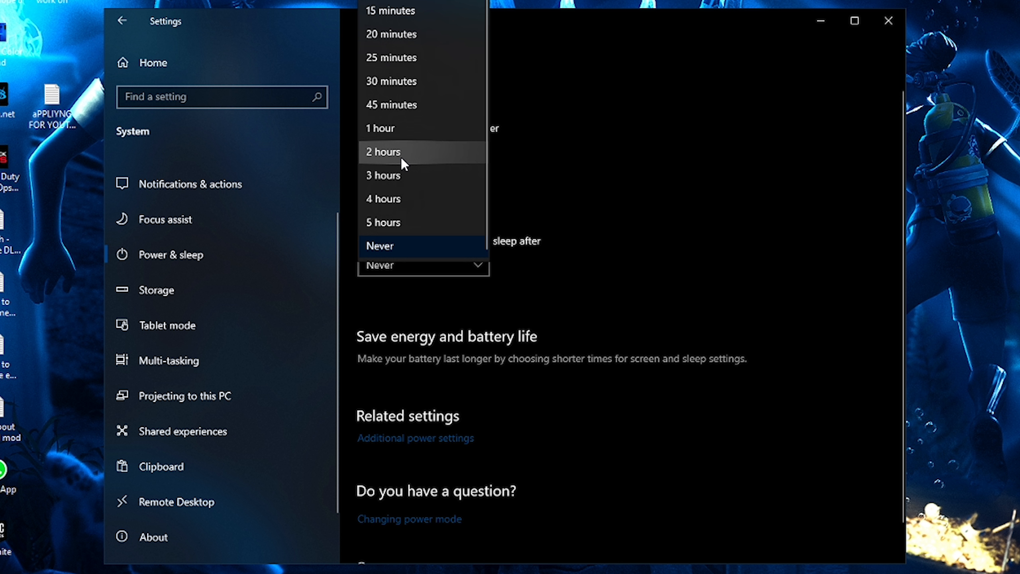
click(608, 200)
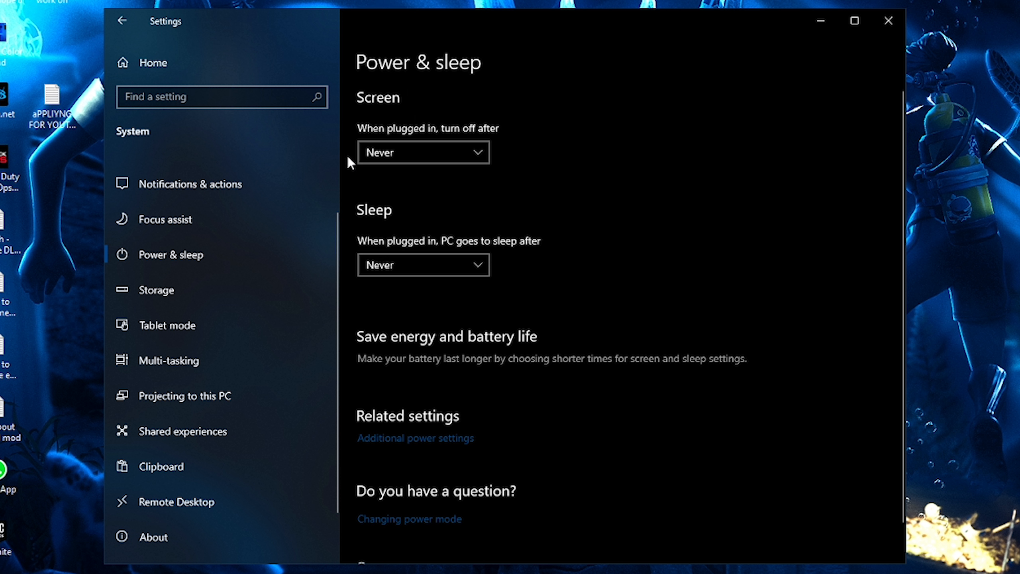
key(alt+Left)
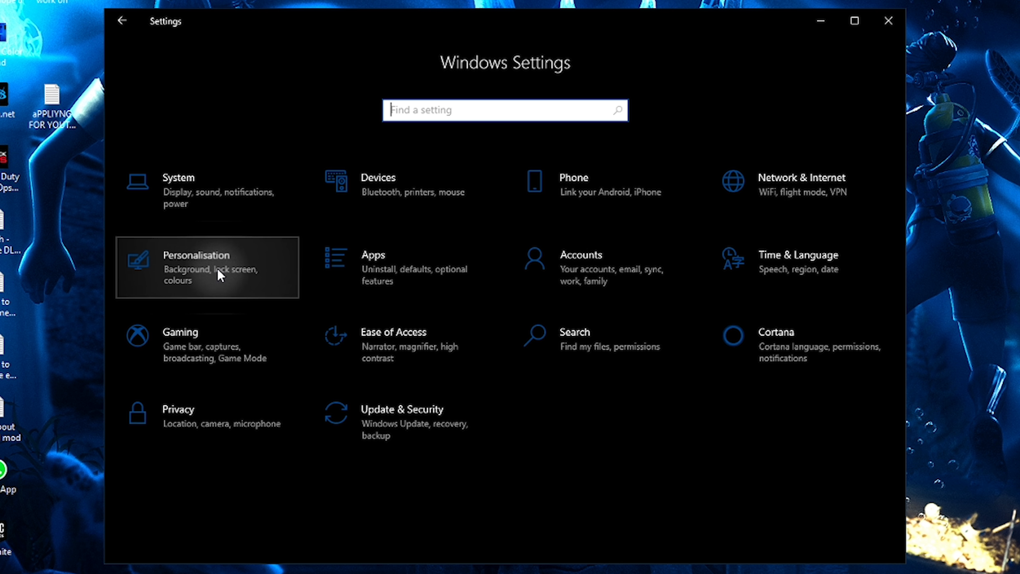
- Open Personalisation and set the desktop background type to Solid colour
click(217, 269)
scroll(664, 261, down, 2)
scroll(669, 269, down, 1)
scroll(658, 275, up, 4)
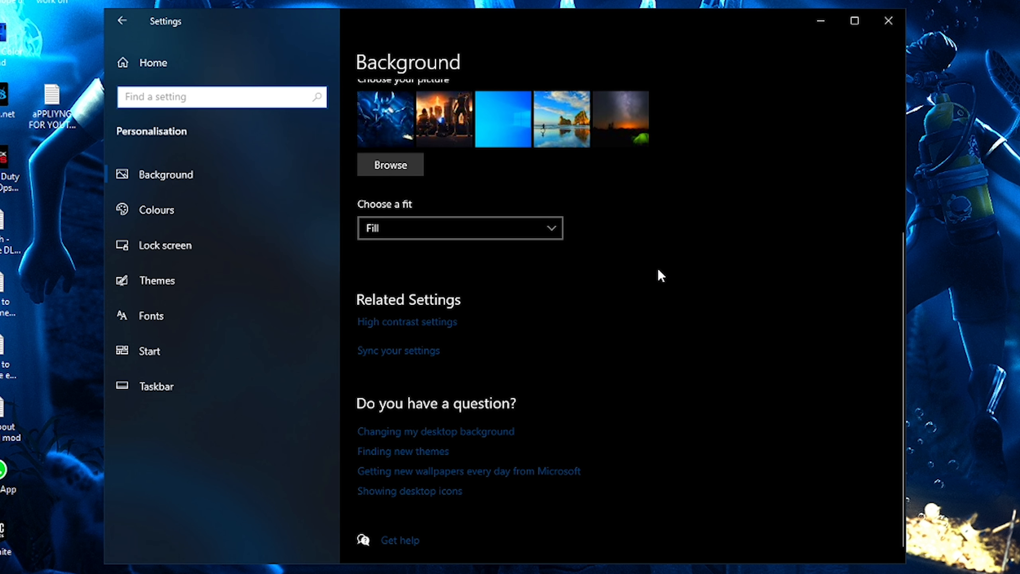
drag(532, 39, 725, 573)
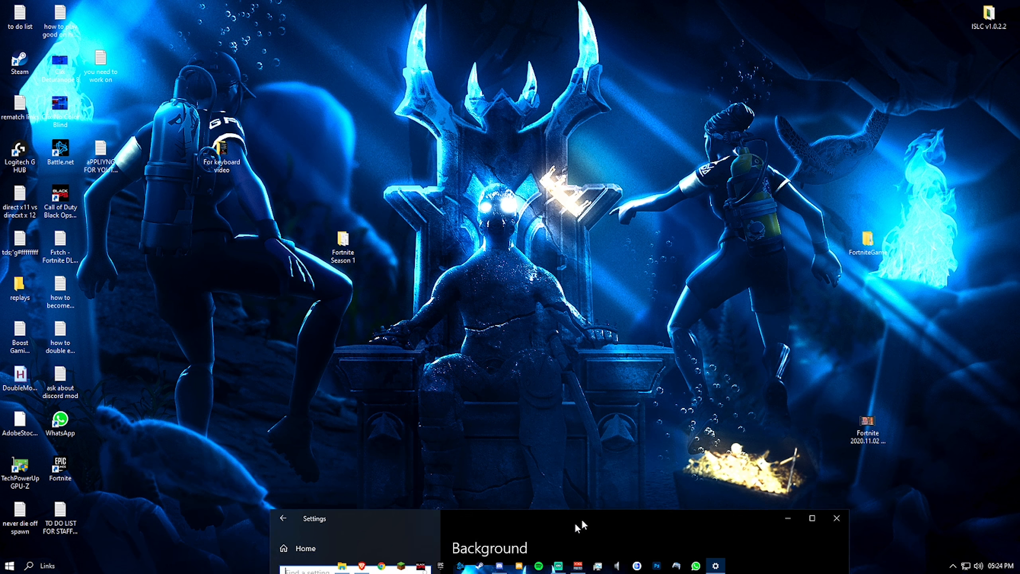
drag(581, 524, 396, 102)
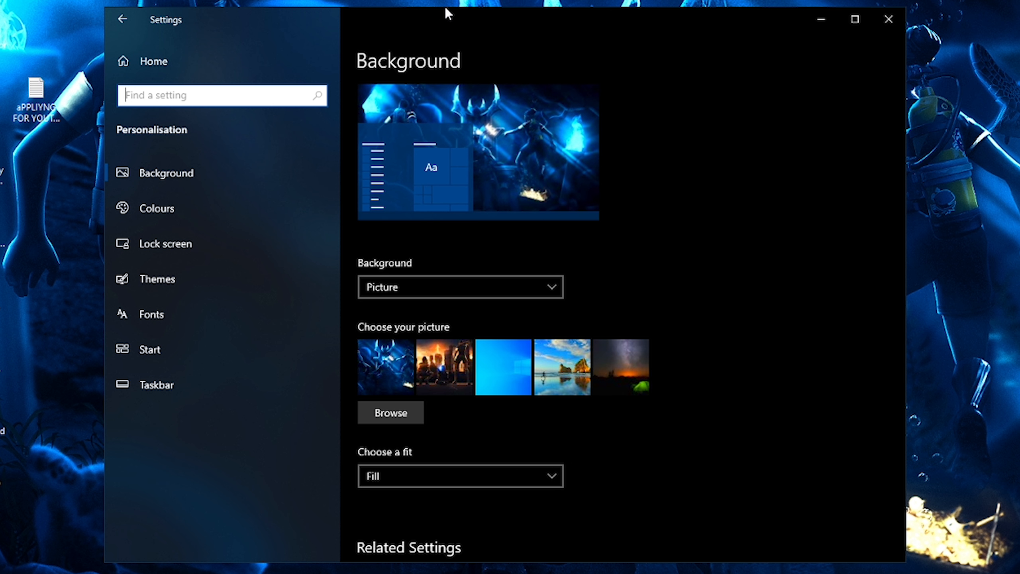
scroll(426, 160, down, 2)
click(419, 207)
click(400, 202)
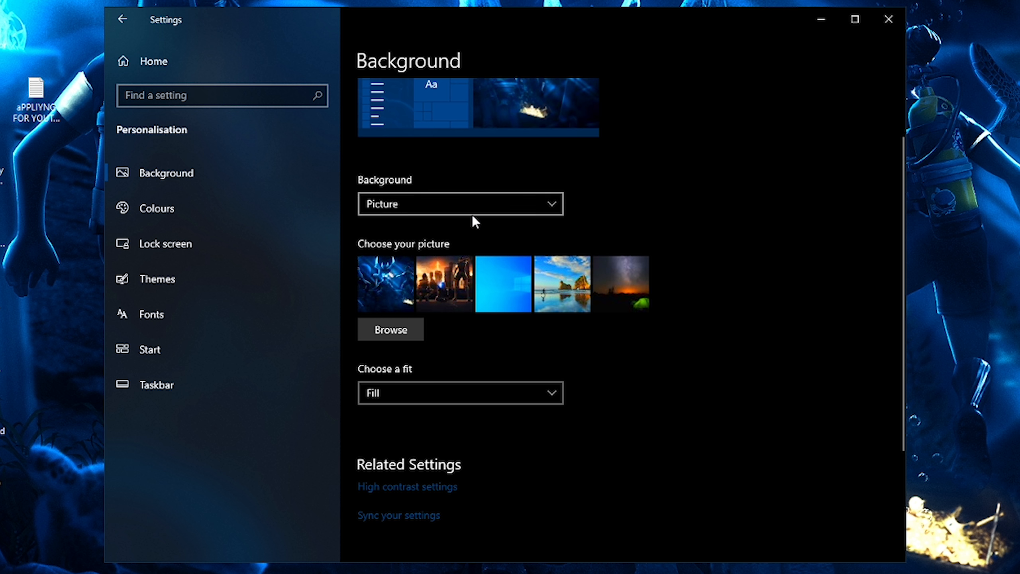
click(418, 206)
click(411, 226)
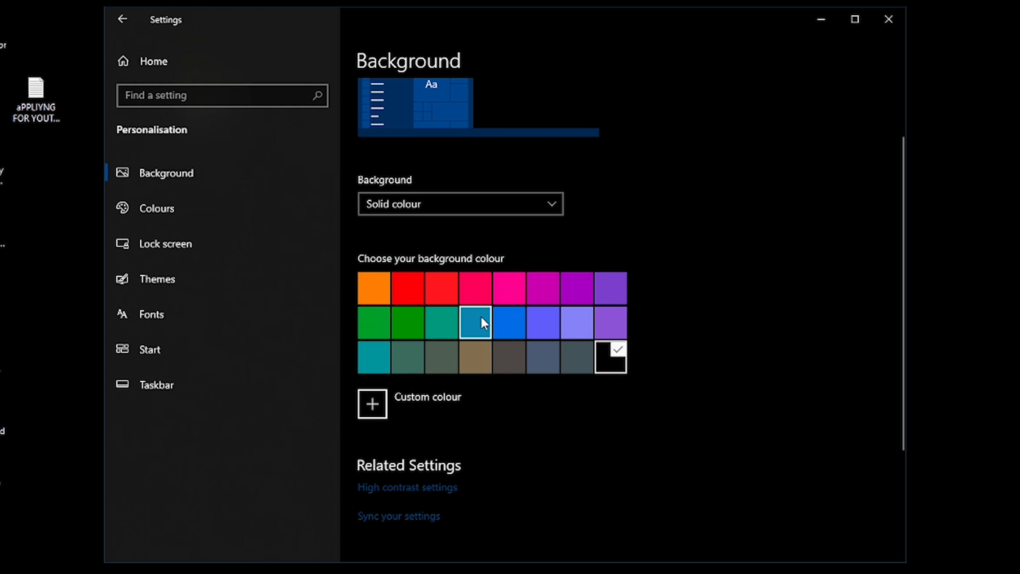
- Try a few background colours and choose black as the solid desktop colour
drag(522, 26, 559, 257)
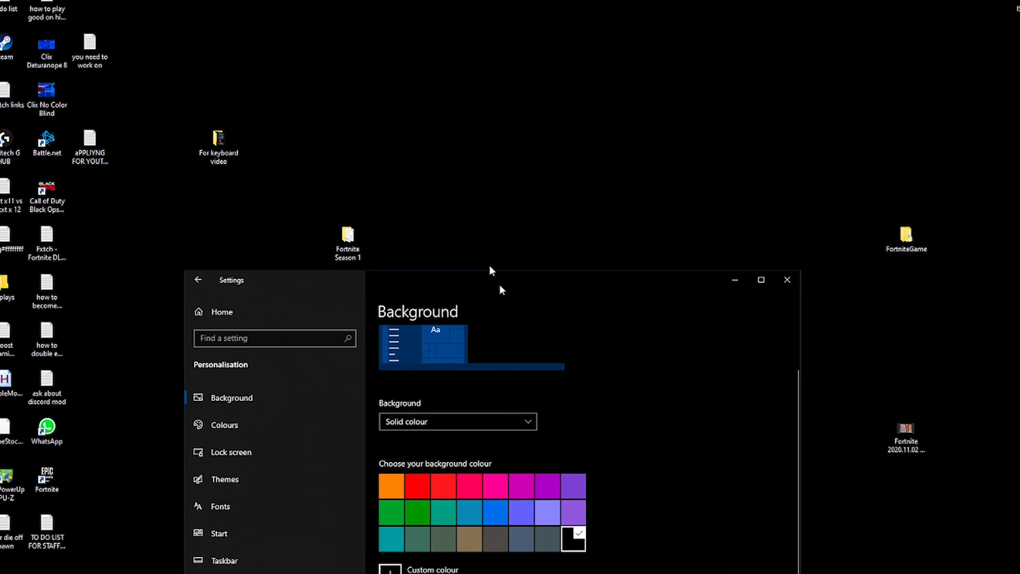
drag(500, 287, 467, 92)
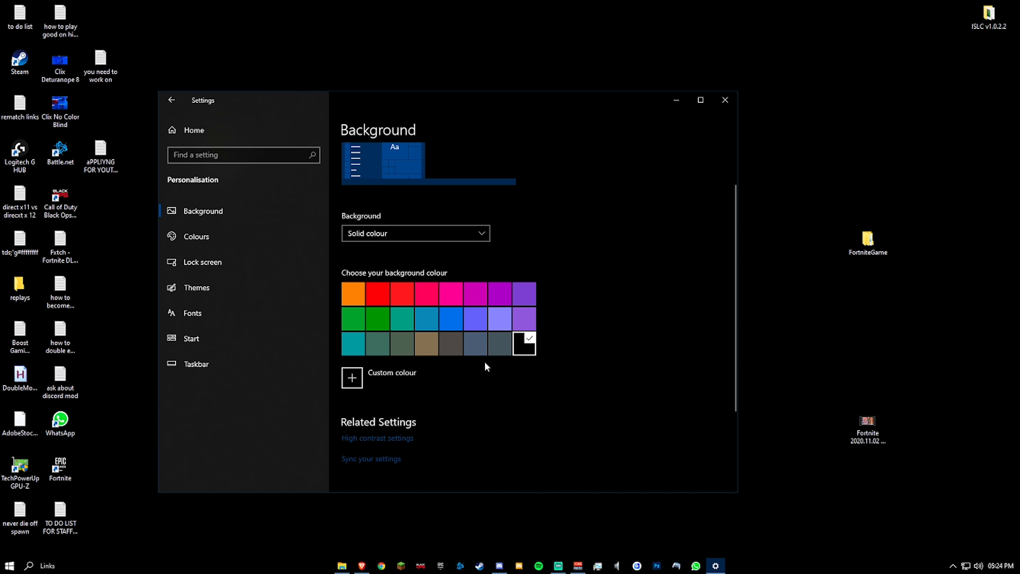
click(472, 327)
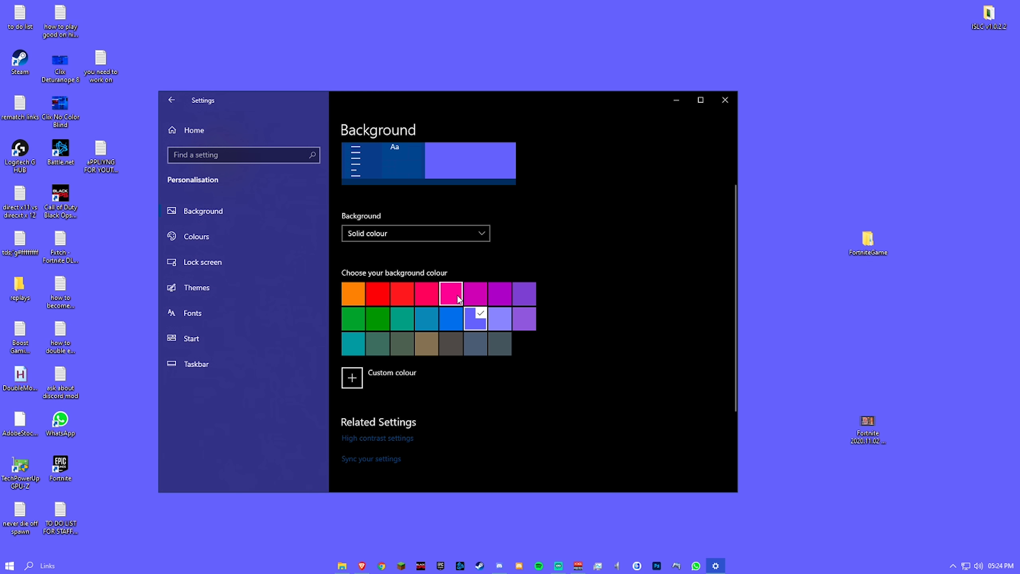
click(377, 293)
drag(659, 100, 698, 138)
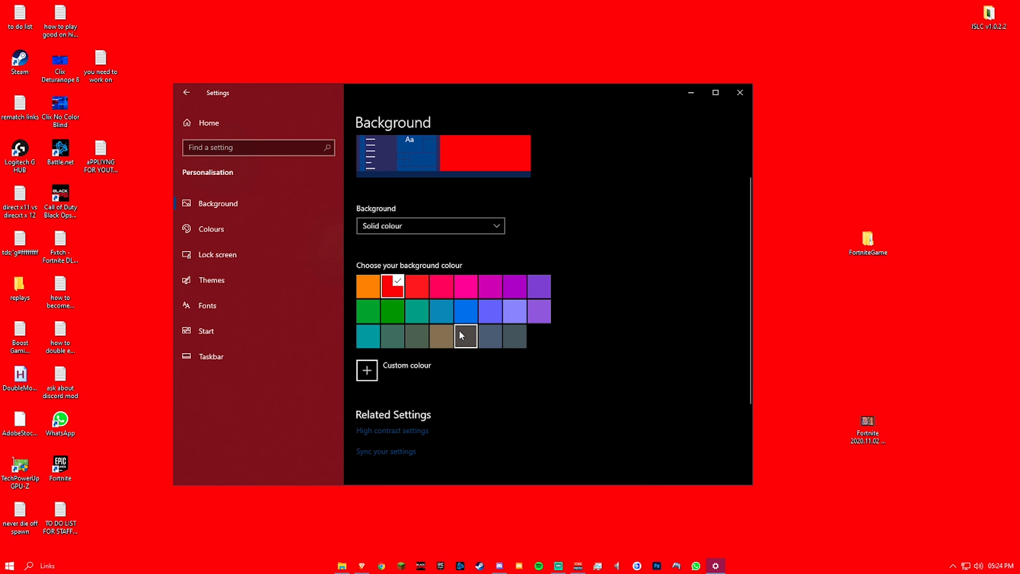
click(538, 336)
- Open the Colours page and check the transparency effects setting
click(211, 228)
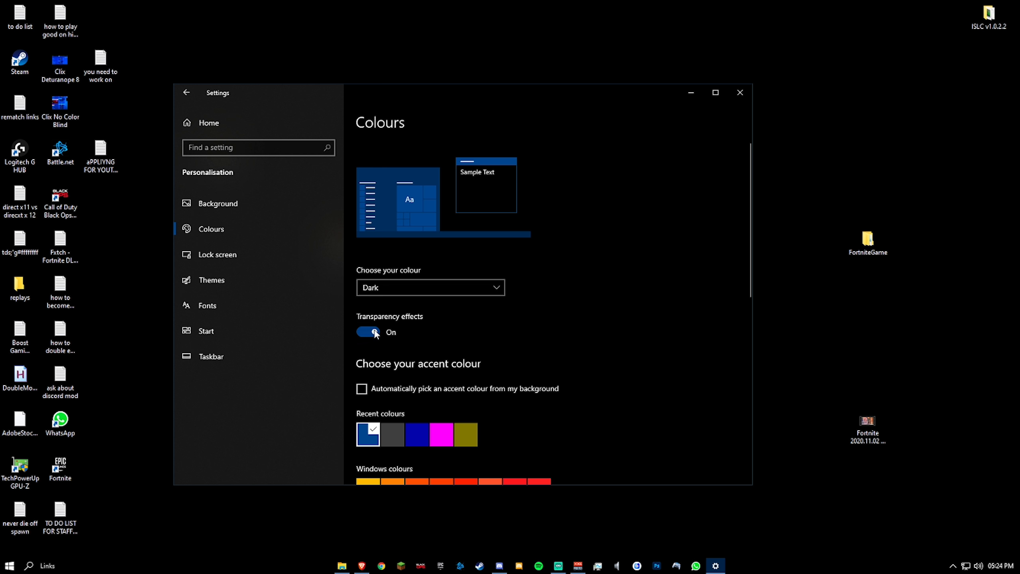
scroll(367, 259, down, 1)
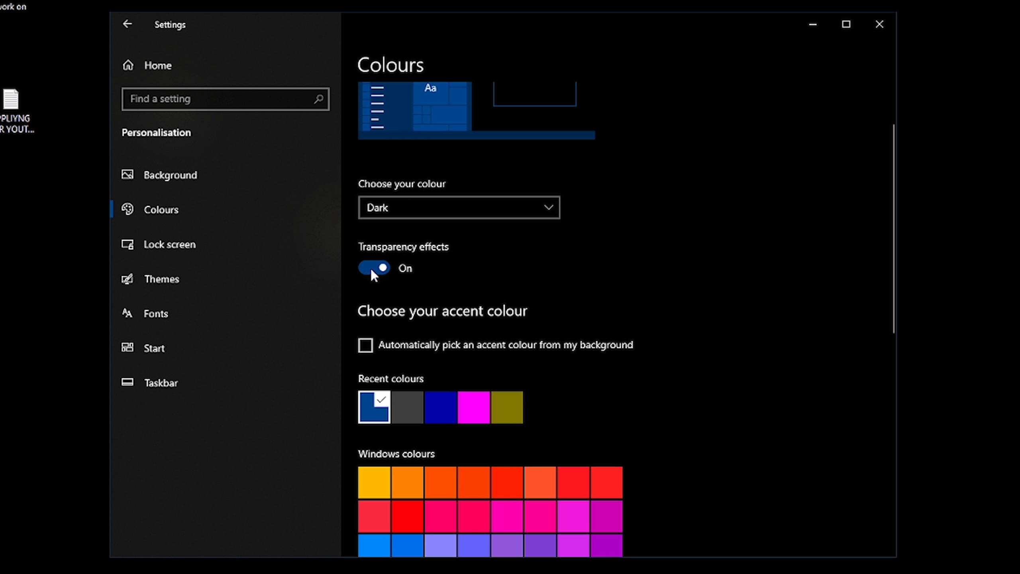
click(371, 269)
- Open Themes to review the available themes and revisit the background type options
click(134, 282)
scroll(515, 215, down, 2)
scroll(551, 267, down, 2)
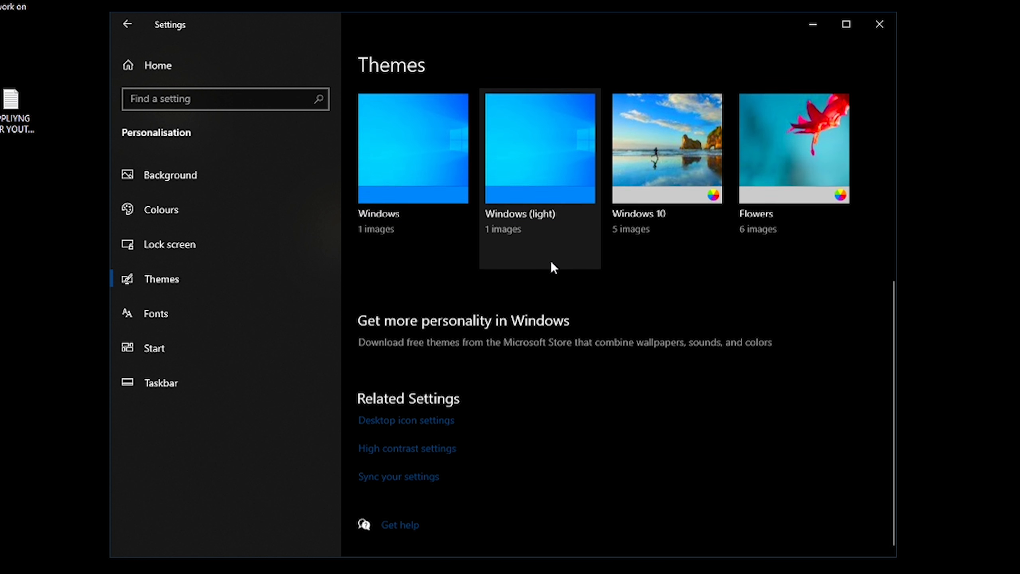
scroll(576, 299, up, 8)
scroll(522, 322, down, 3)
scroll(463, 329, down, 3)
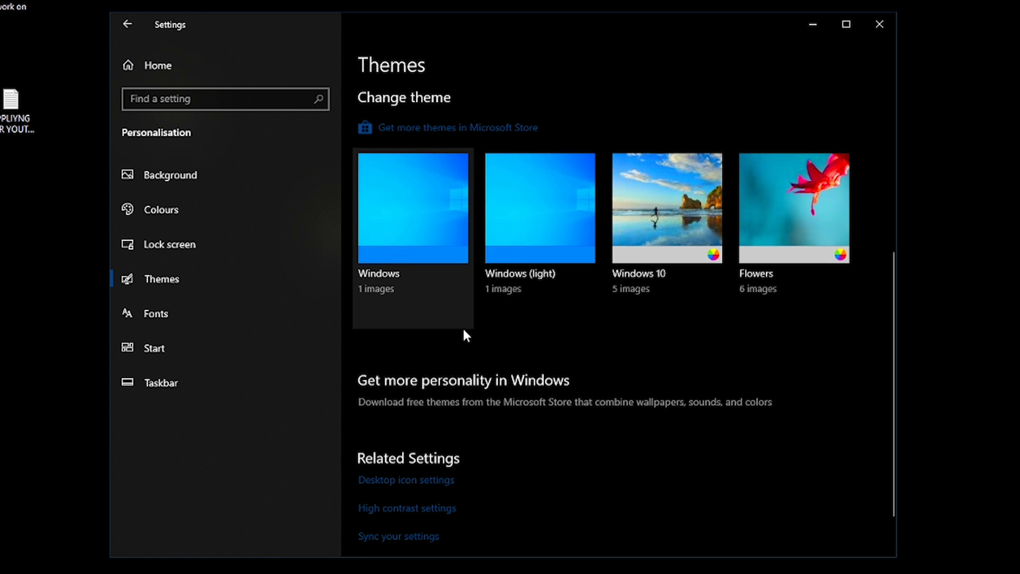
scroll(472, 325, up, 5)
scroll(471, 333, down, 5)
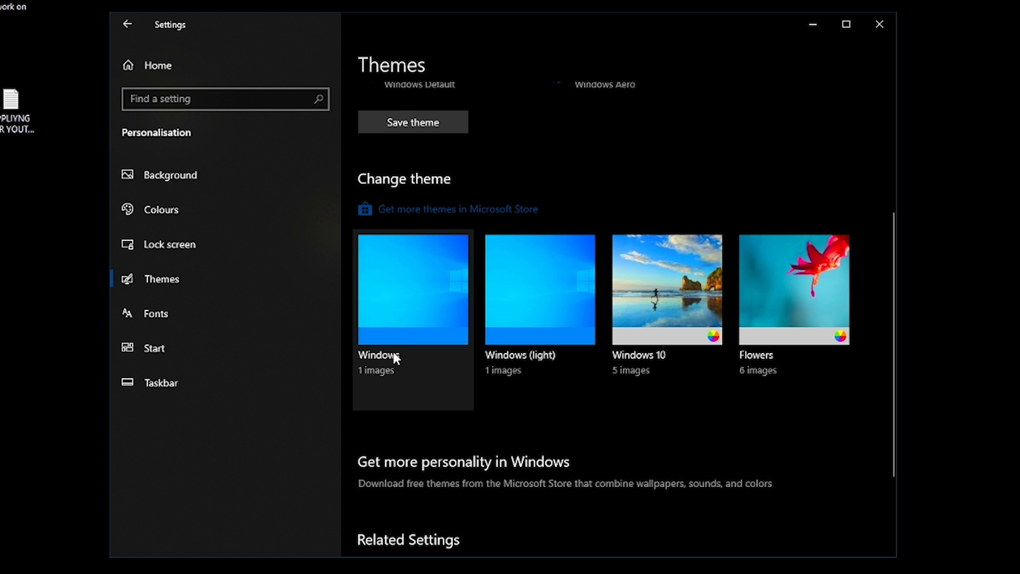
scroll(402, 366, up, 3)
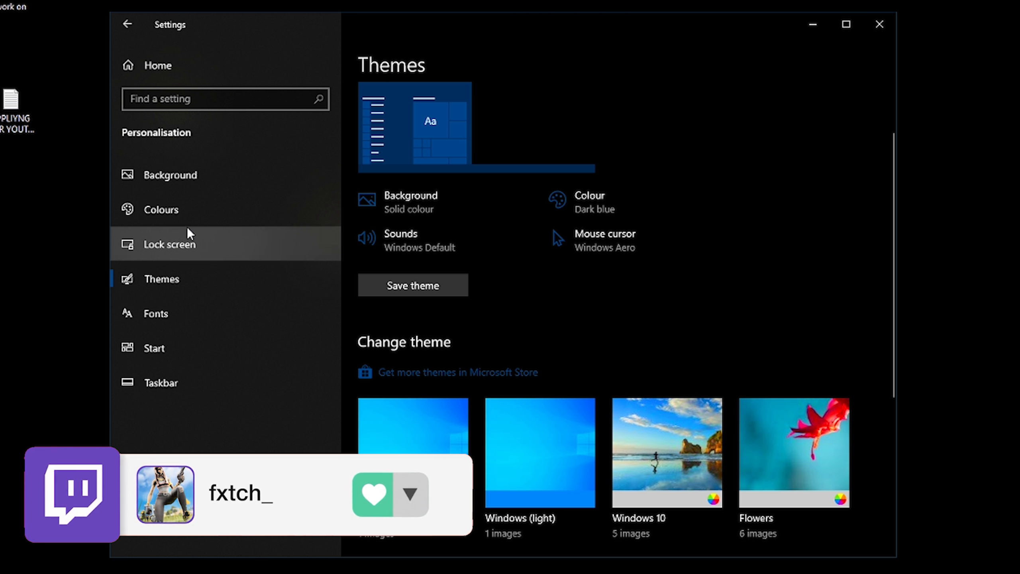
click(227, 179)
click(441, 291)
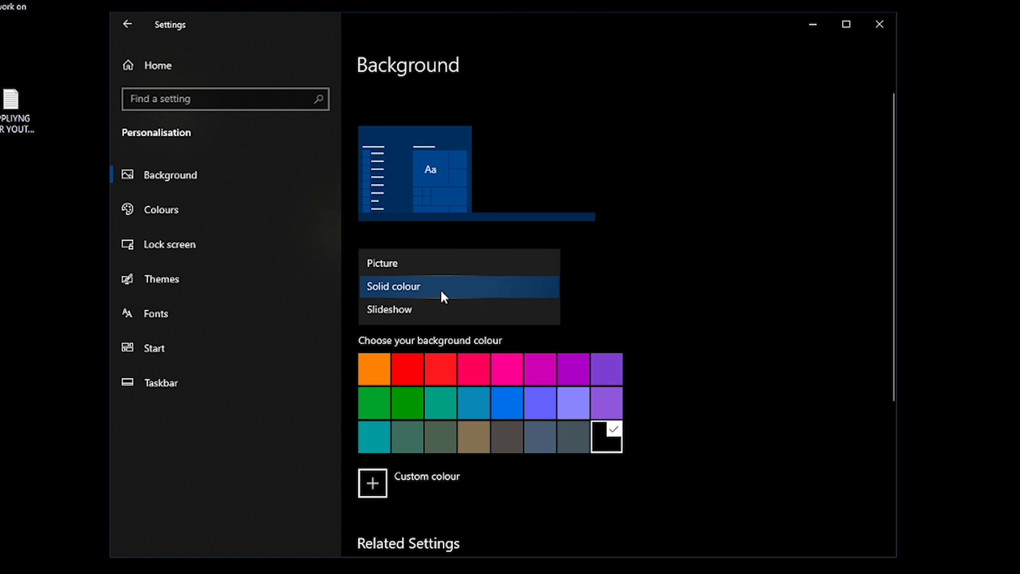
click(682, 285)
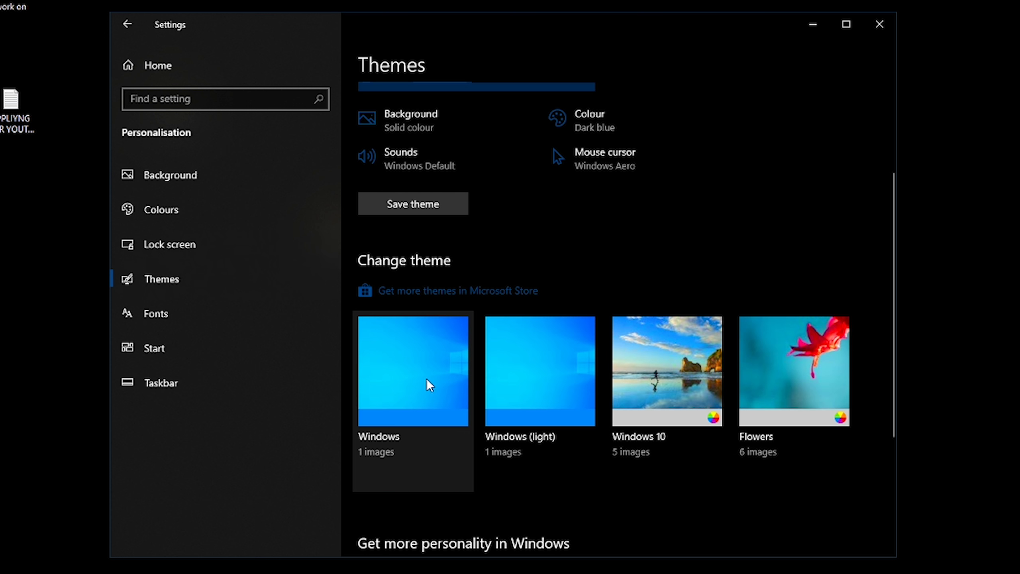
- Return to Settings home, open Gaming, and review the Game bar and Captures pages
click(158, 65)
click(275, 344)
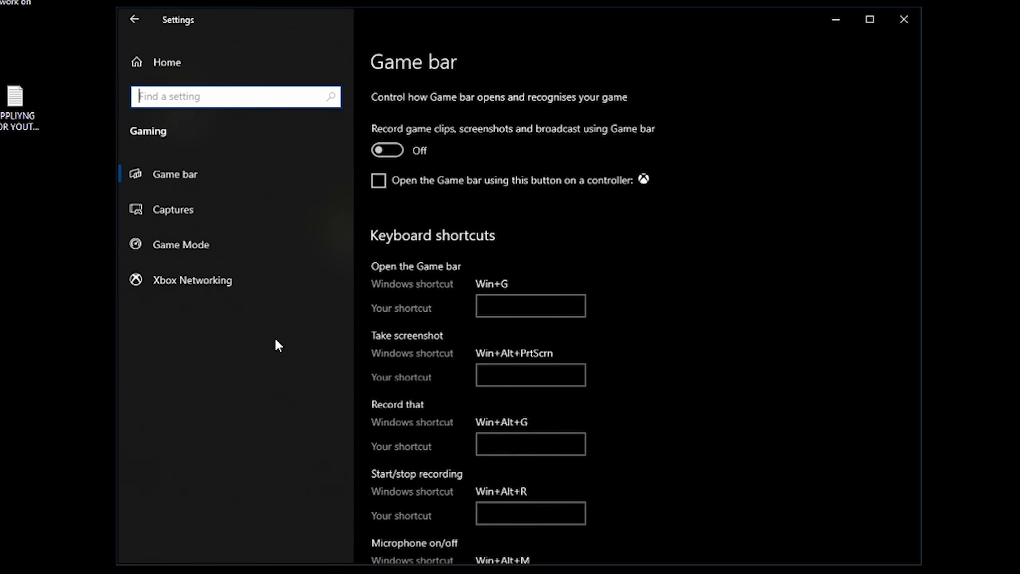
click(150, 72)
click(211, 339)
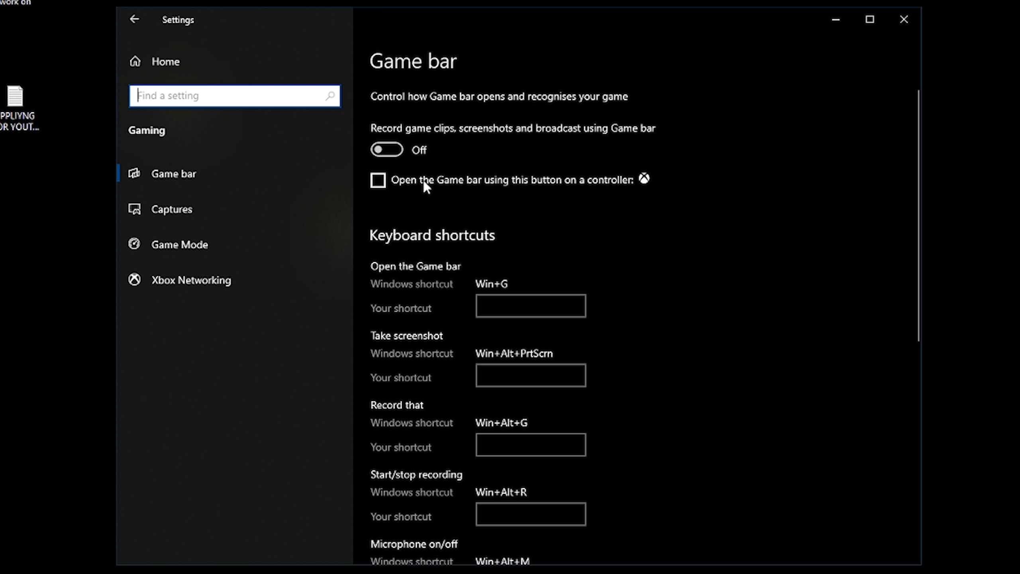
scroll(673, 213, down, 5)
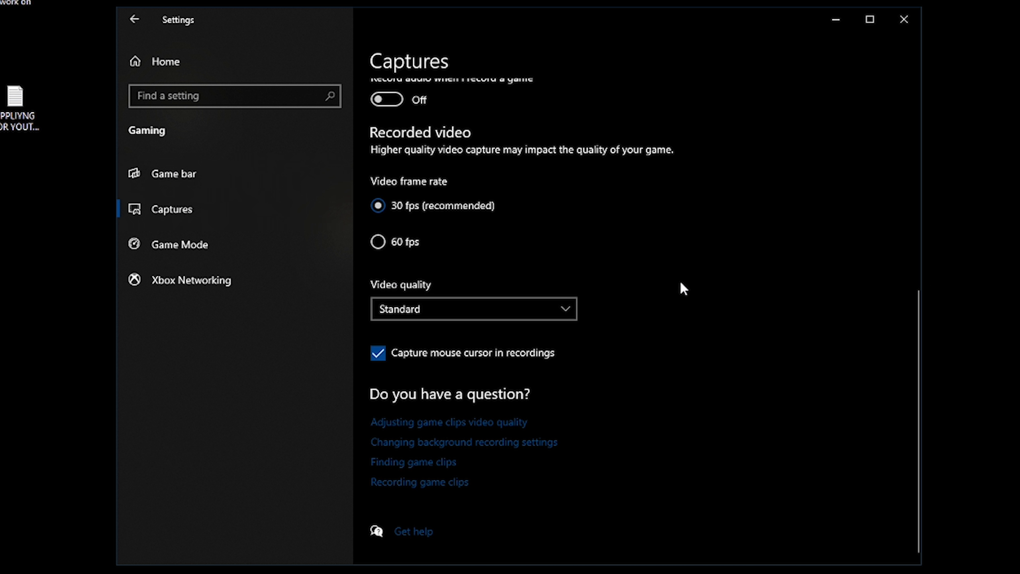
- Open the Game Mode page and check its setting
scroll(678, 282, up, 5)
scroll(601, 201, down, 5)
click(180, 244)
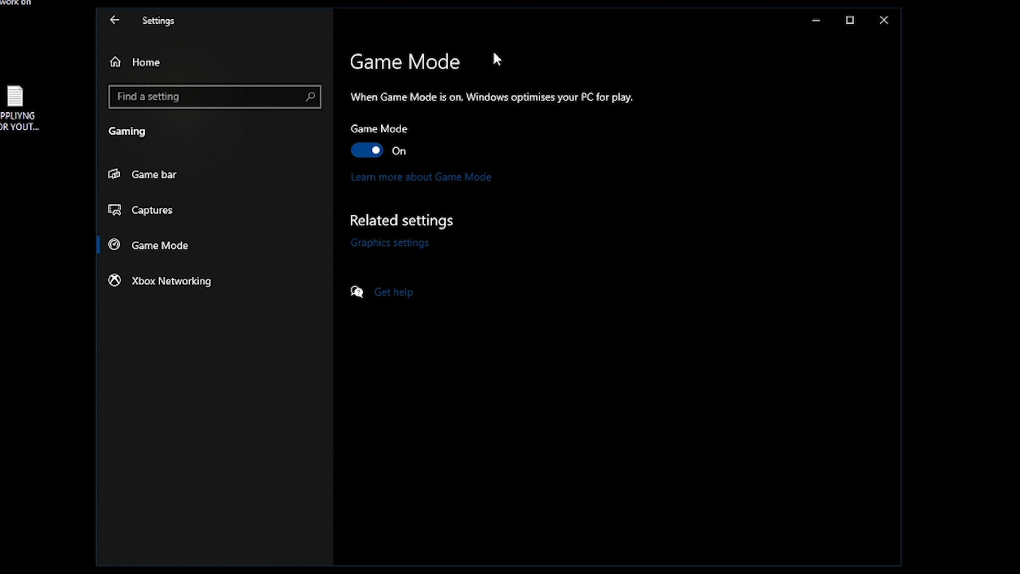
drag(499, 19, 507, 22)
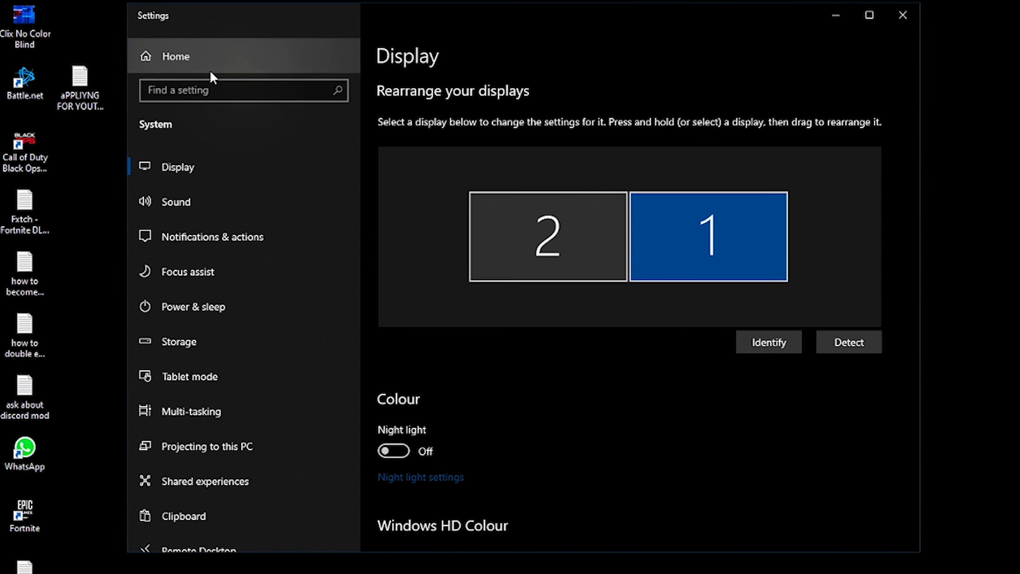
- Go to System Display settings and set the text and app scale to 100% (Recommended)
click(212, 66)
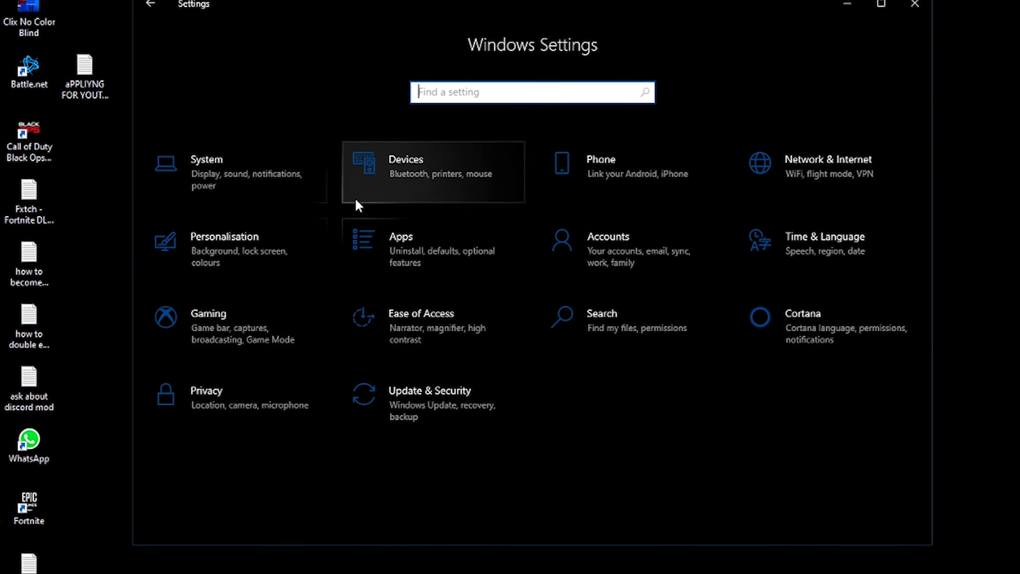
click(259, 163)
scroll(542, 328, down, 5)
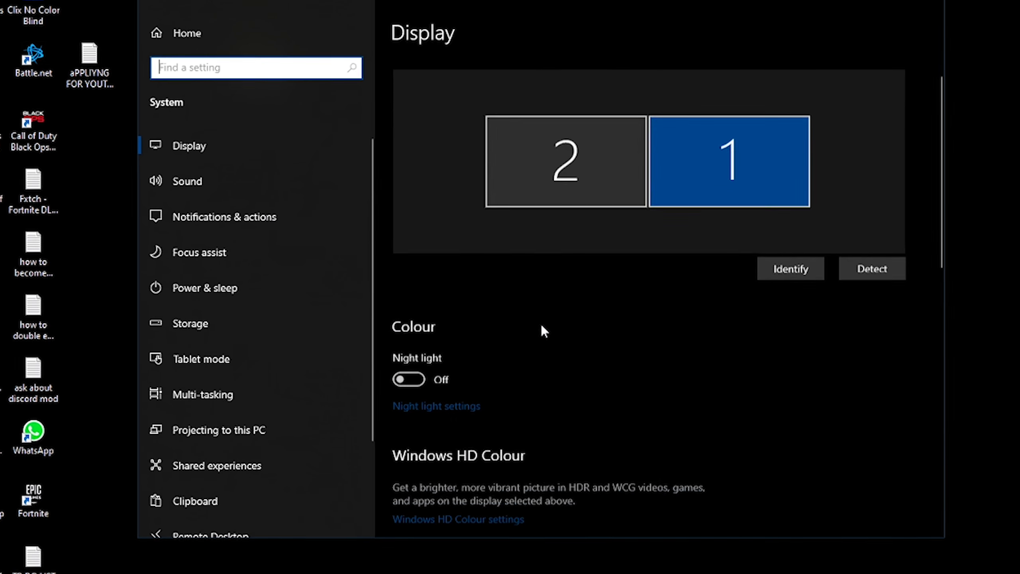
scroll(590, 285, down, 4)
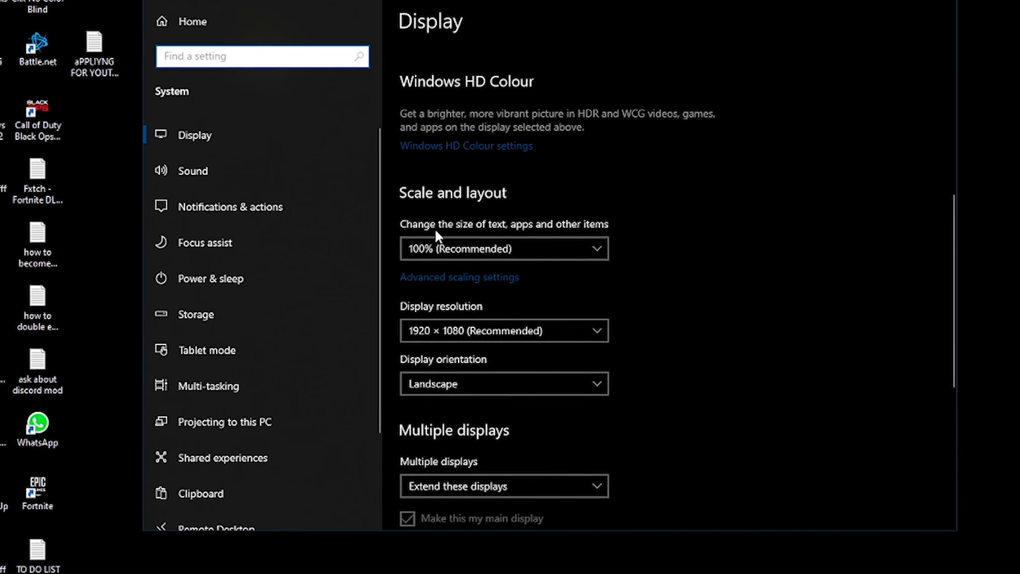
click(482, 247)
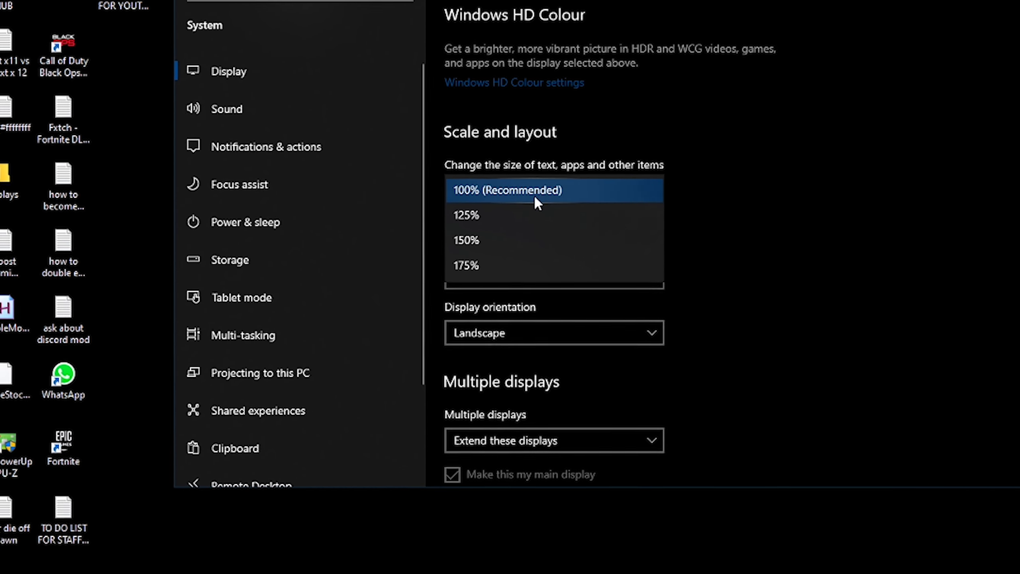
click(576, 187)
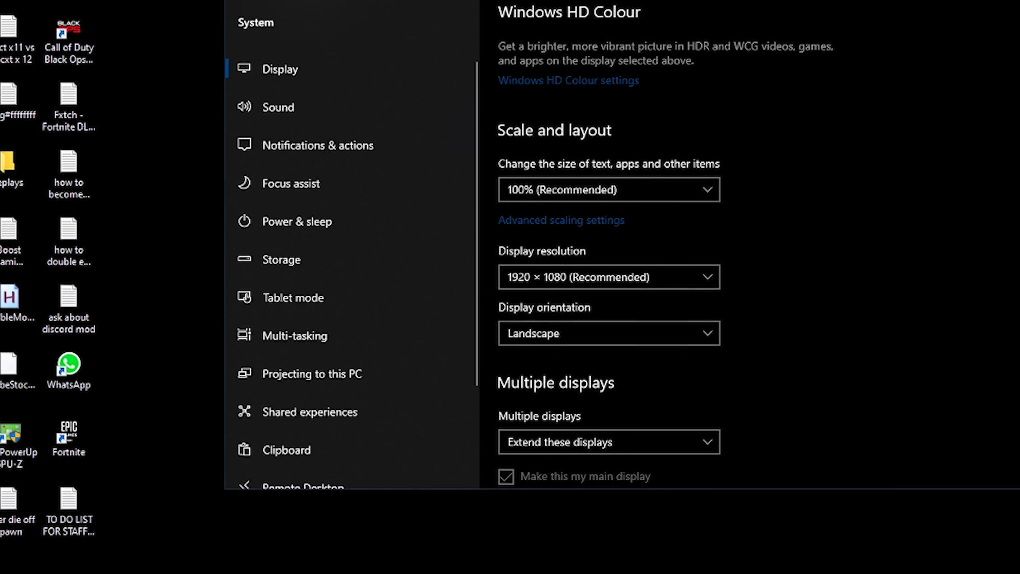
key(super)
text(se)
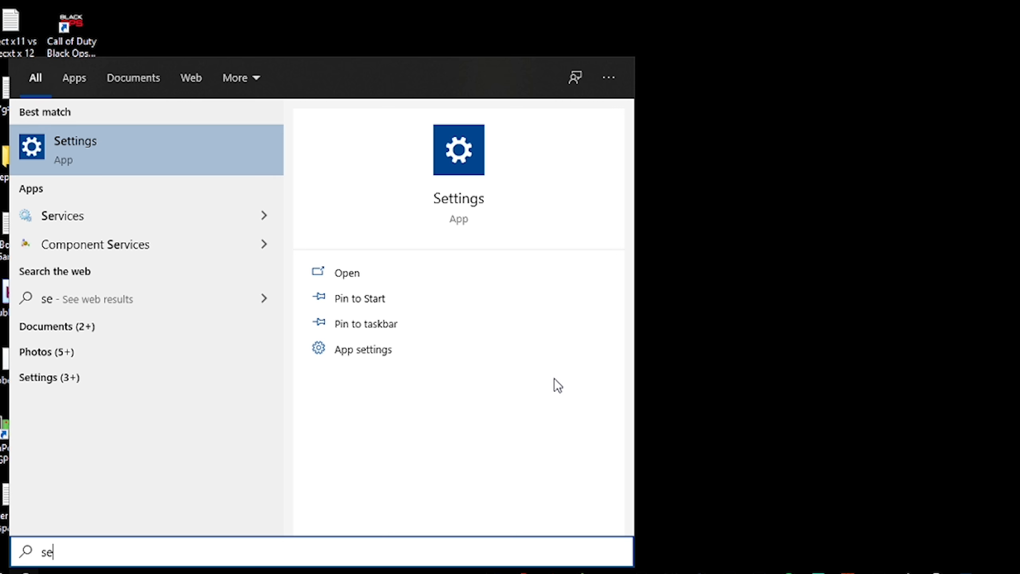
text(tti)
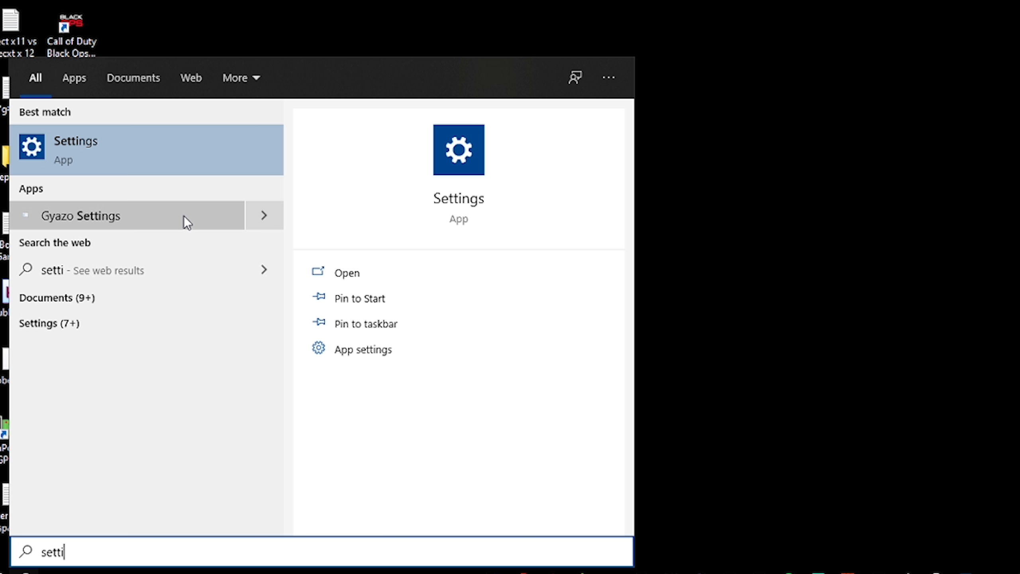
right_click(6, 564)
right_click(6, 563)
drag(430, 372, 444, 375)
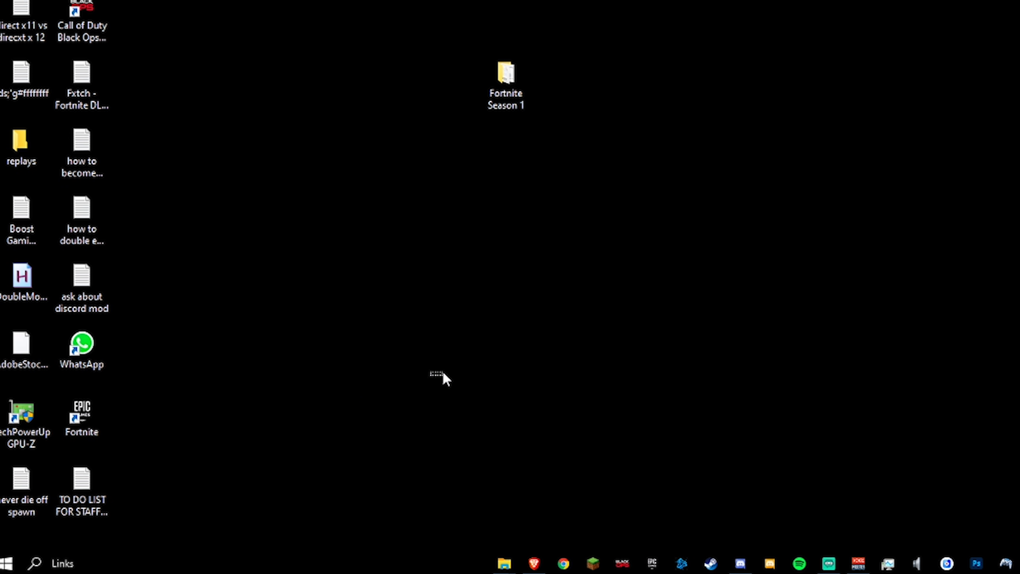
- Open Advanced system settings and review the Performance Options visual effects, then close them with OK
right_click(5, 565)
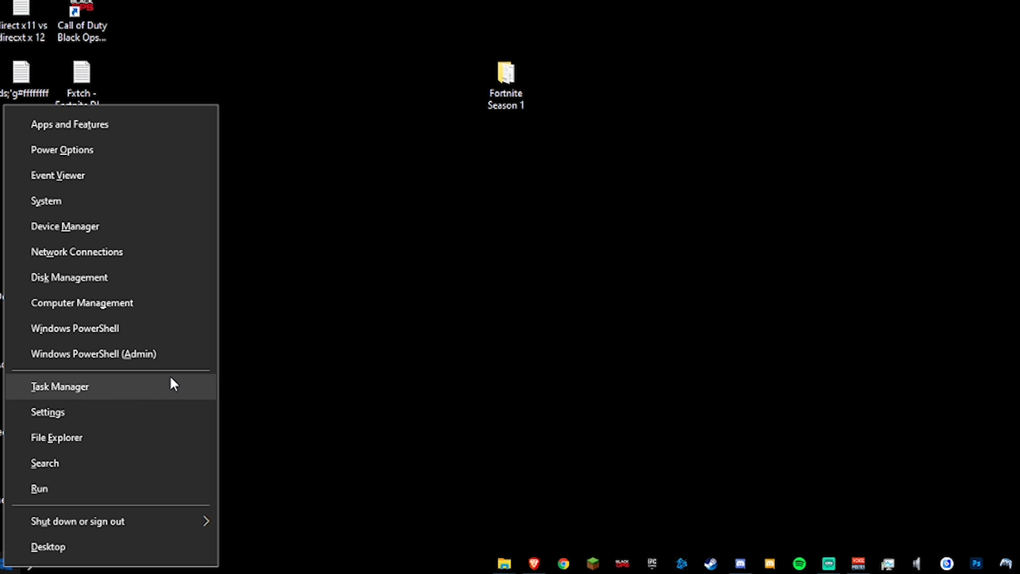
click(112, 205)
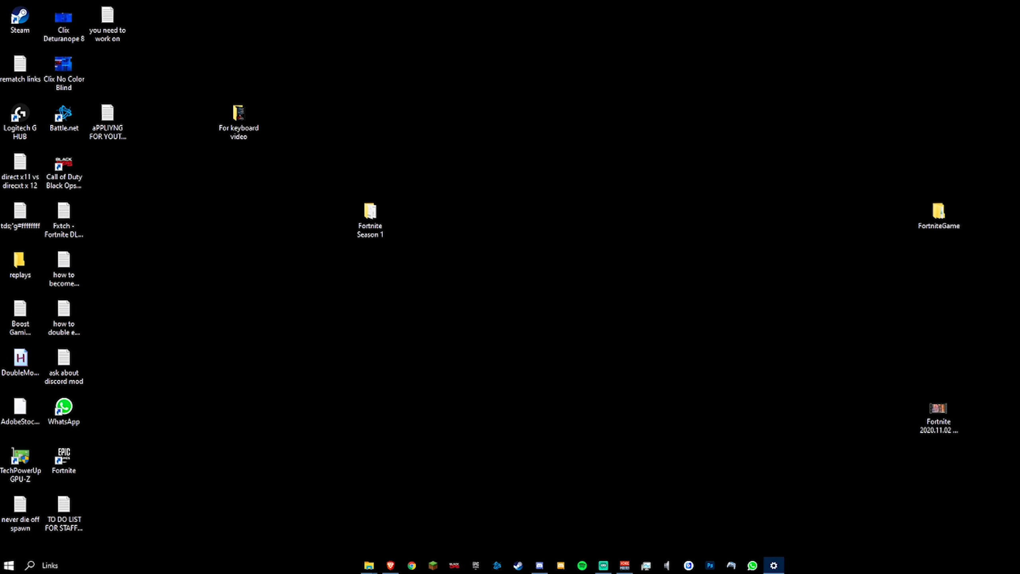
scroll(597, 252, down, 8)
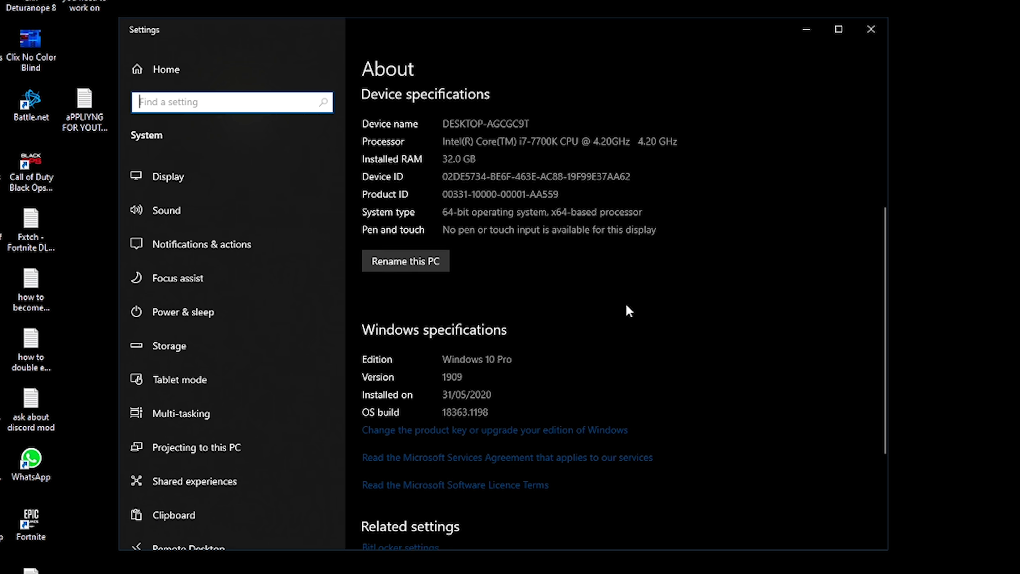
click(388, 398)
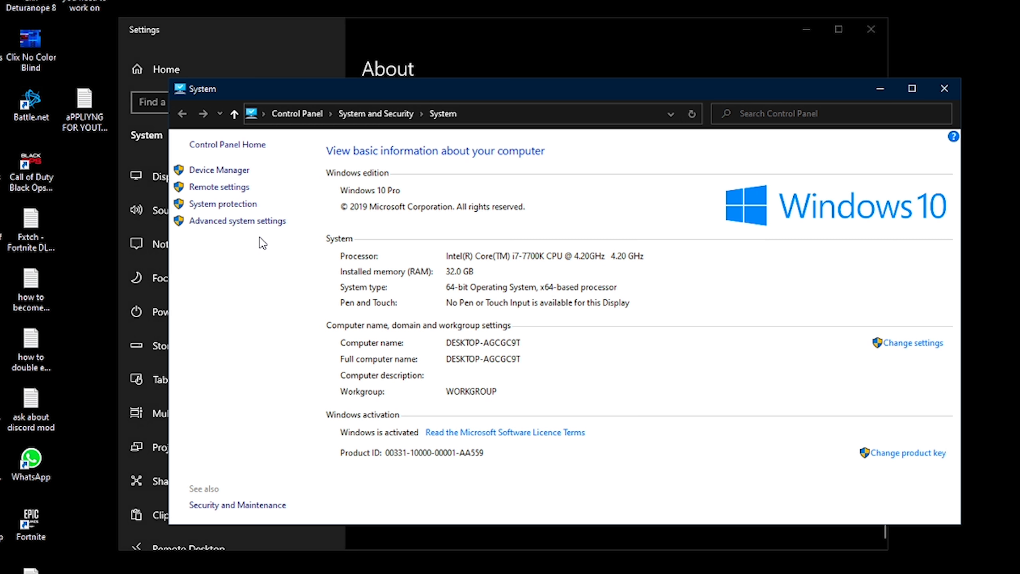
click(237, 221)
drag(70, 0, 84, 2)
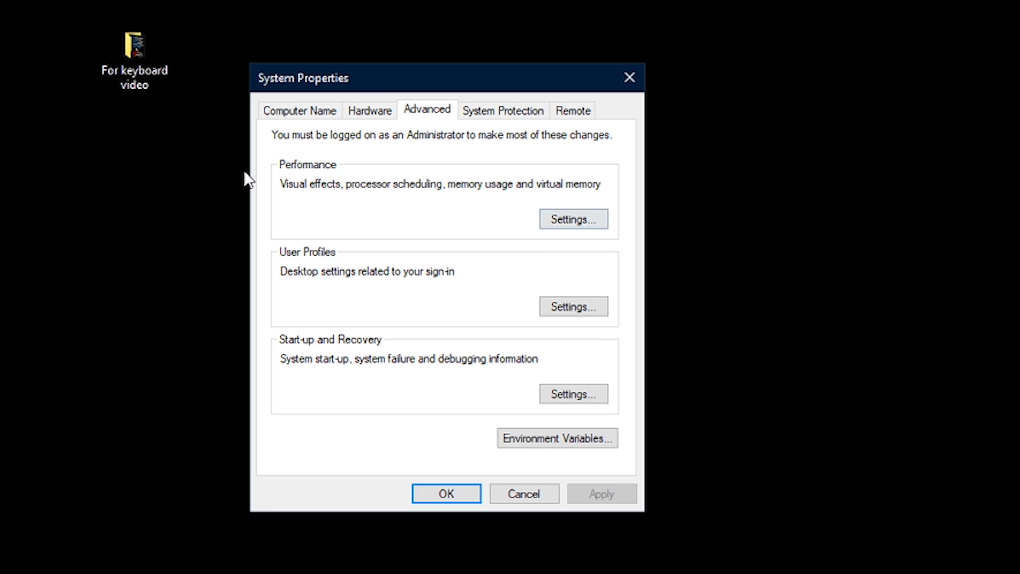
click(557, 222)
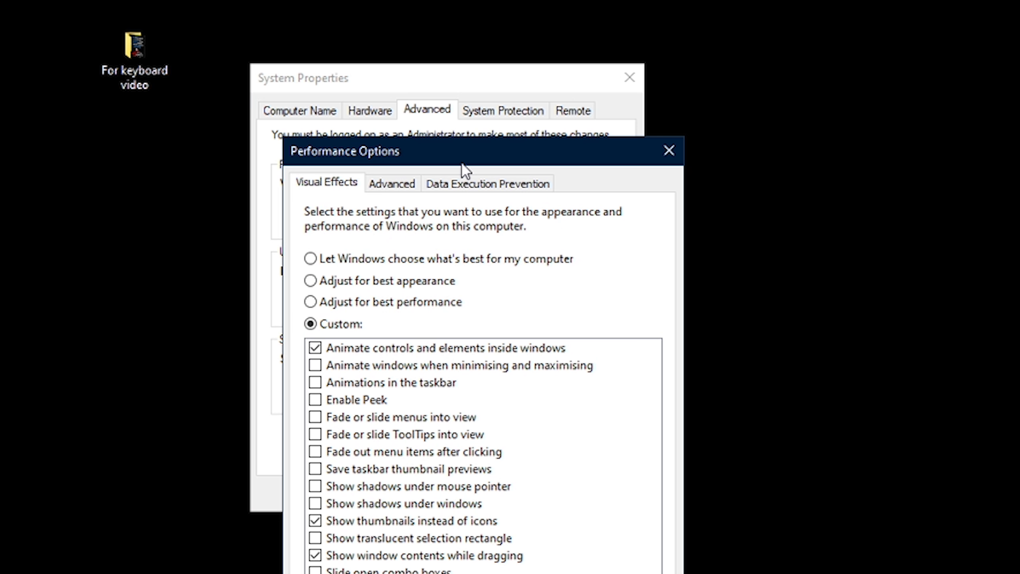
drag(461, 161, 392, 84)
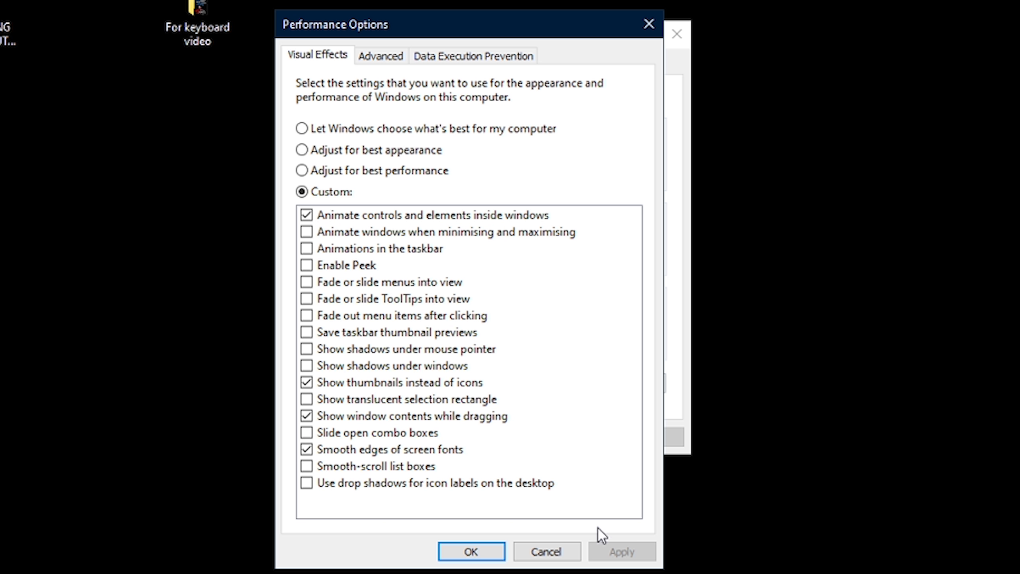
click(471, 552)
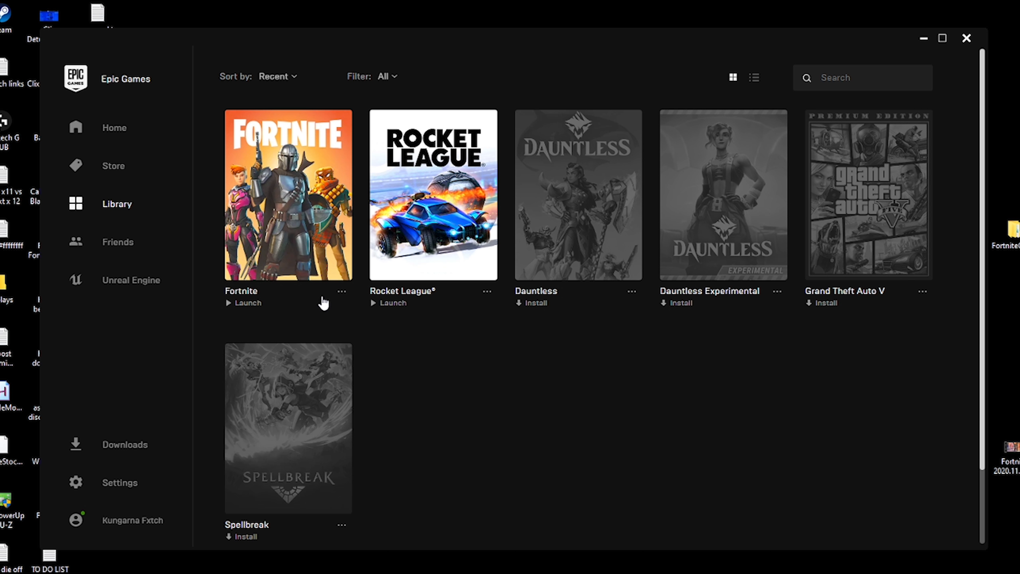
- Open the NVIDIA Control Panel
click(342, 292)
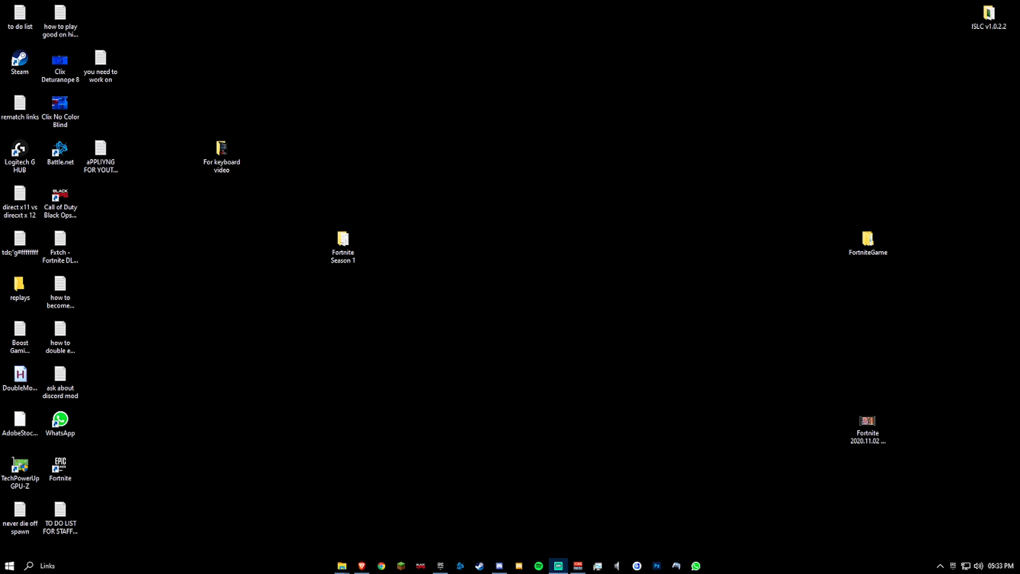
right_click(426, 274)
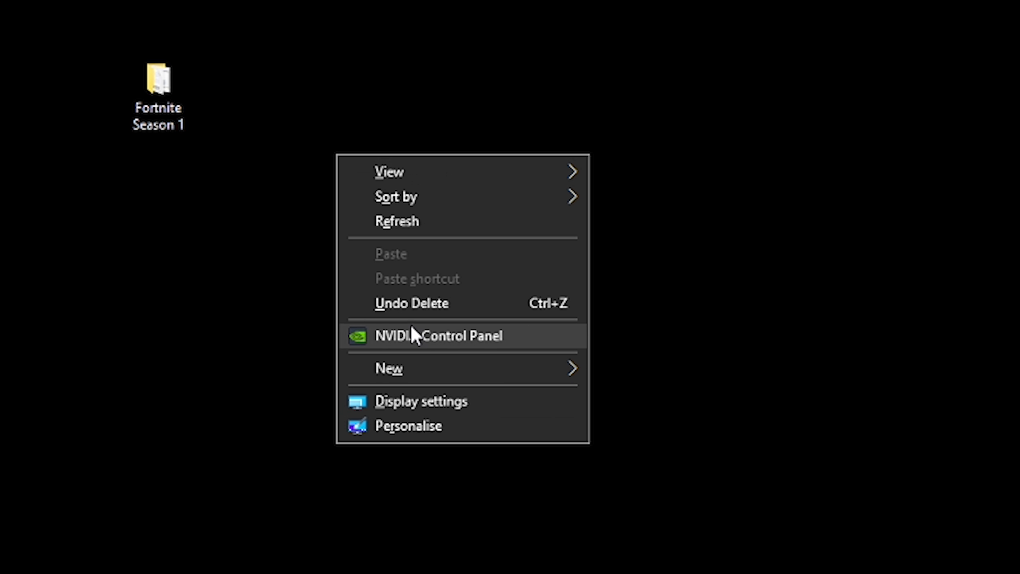
click(464, 359)
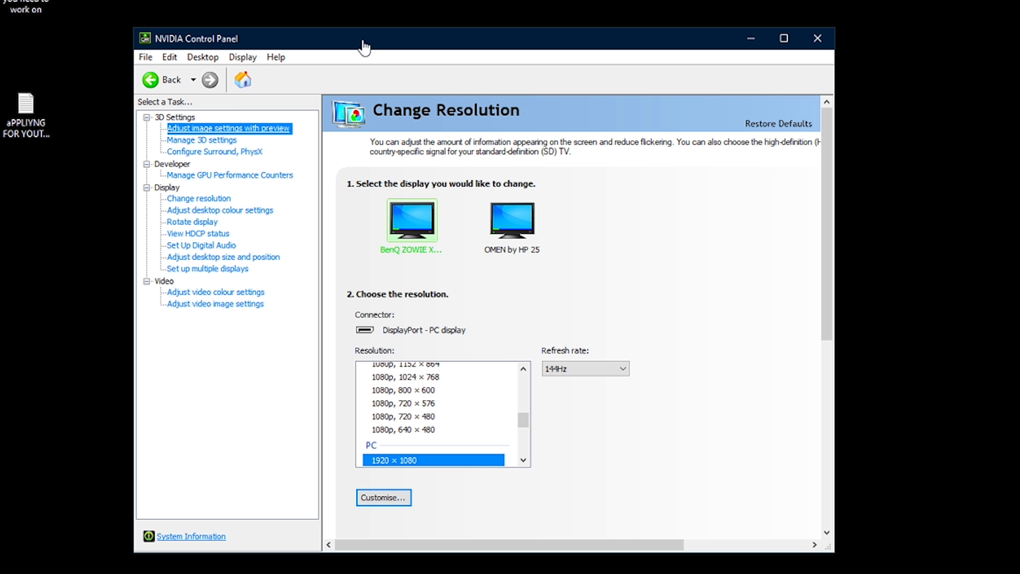
drag(364, 47, 544, 41)
right_click(241, 246)
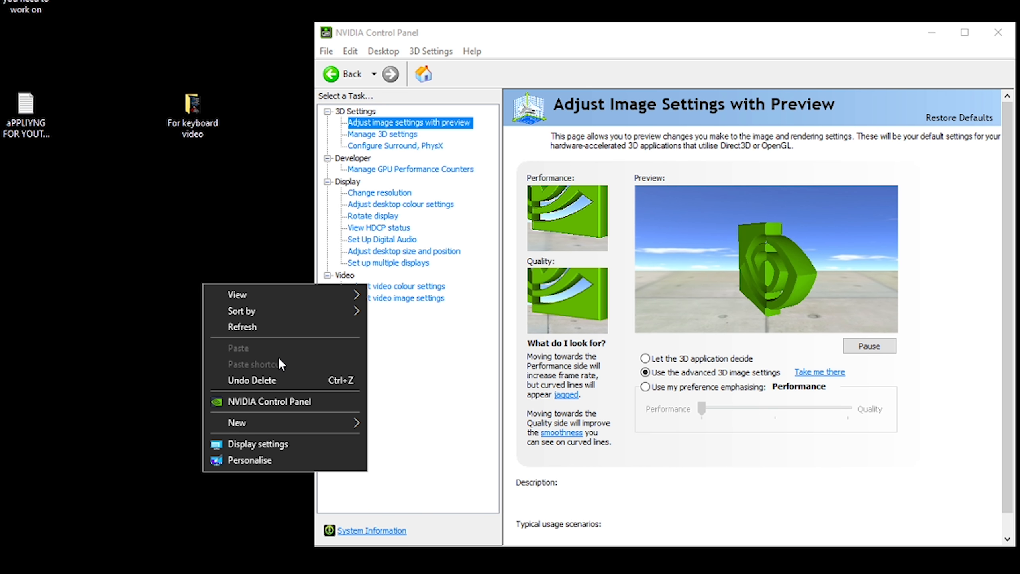
key(super+s)
text(NVIDIA)
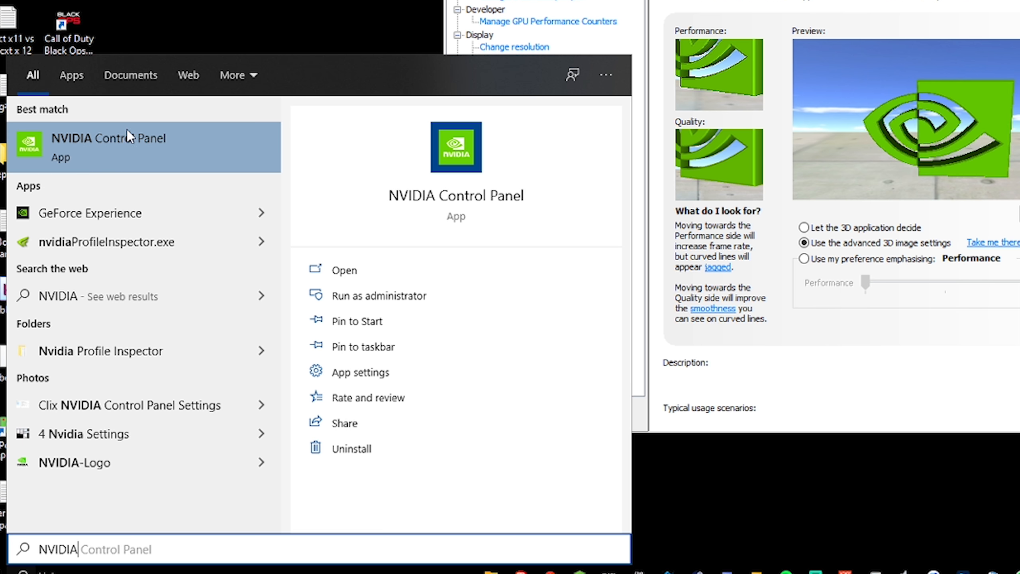
key(Return)
drag(400, 32, 350, 30)
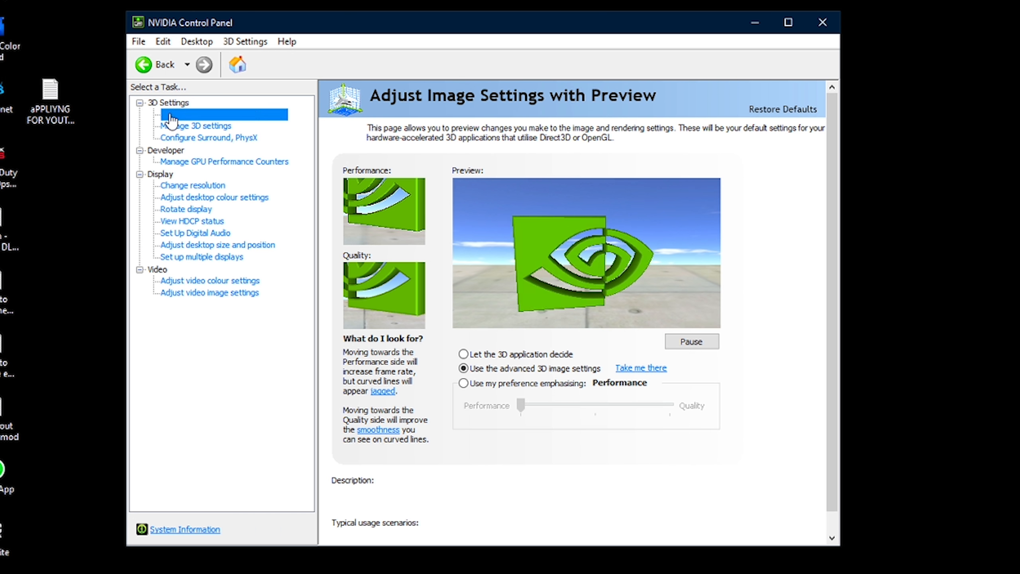
- Open Manage 3D settings and review the global 3D settings list
mouse_move(473, 371)
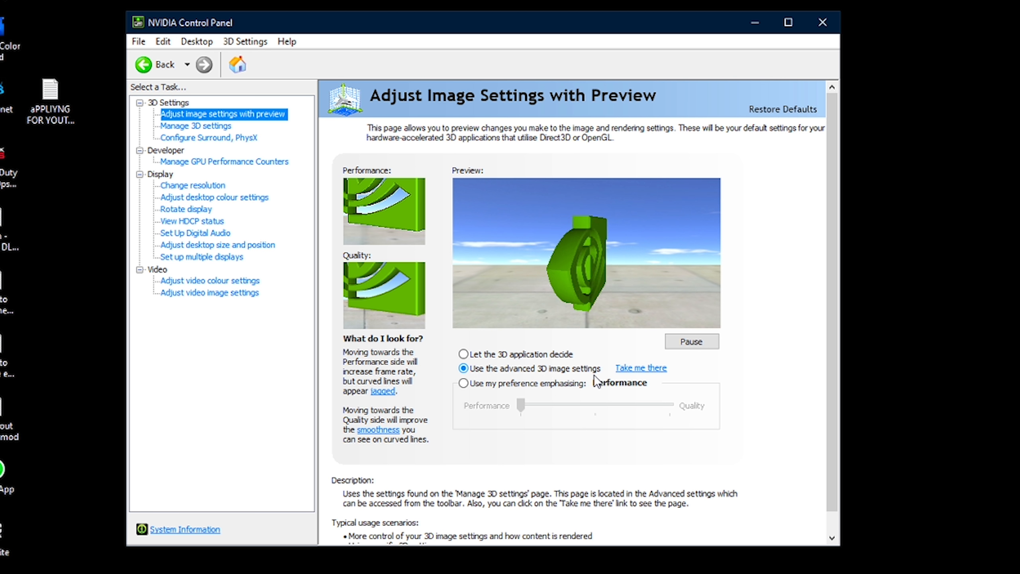
click(639, 369)
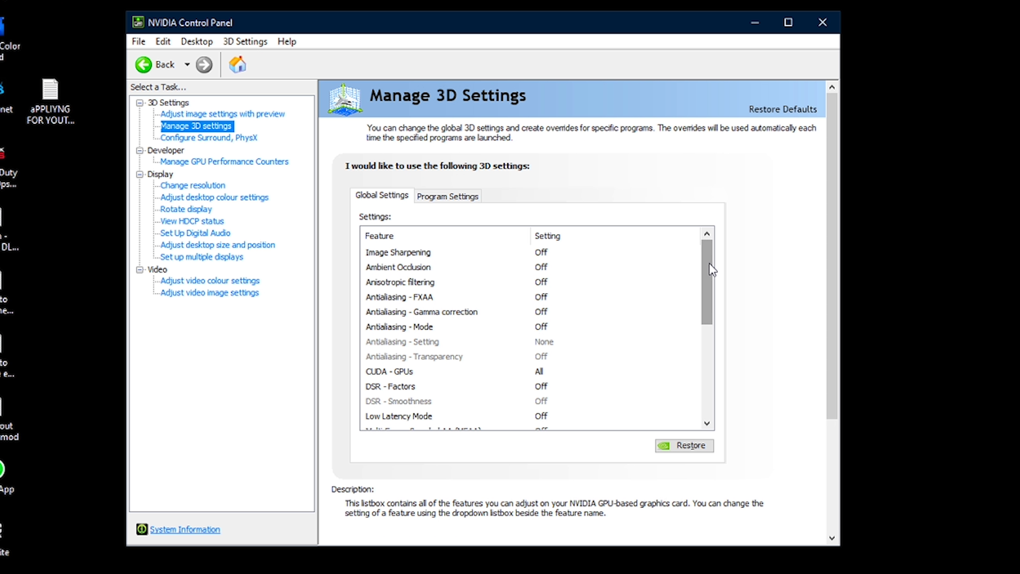
drag(710, 264, 701, 384)
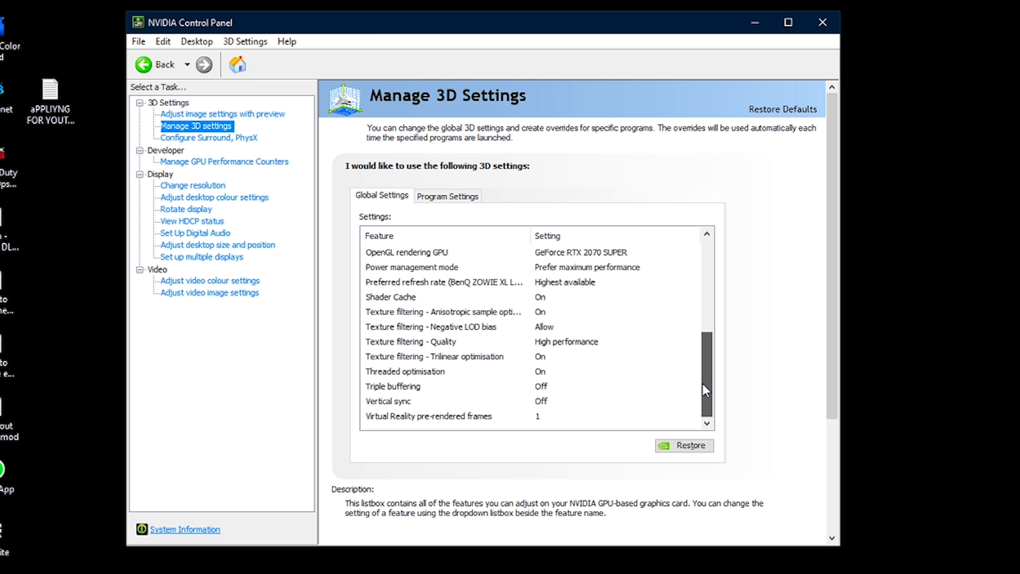
mouse_move(703, 357)
mouse_down()
mouse_move(704, 247)
mouse_move(706, 371)
mouse_up()
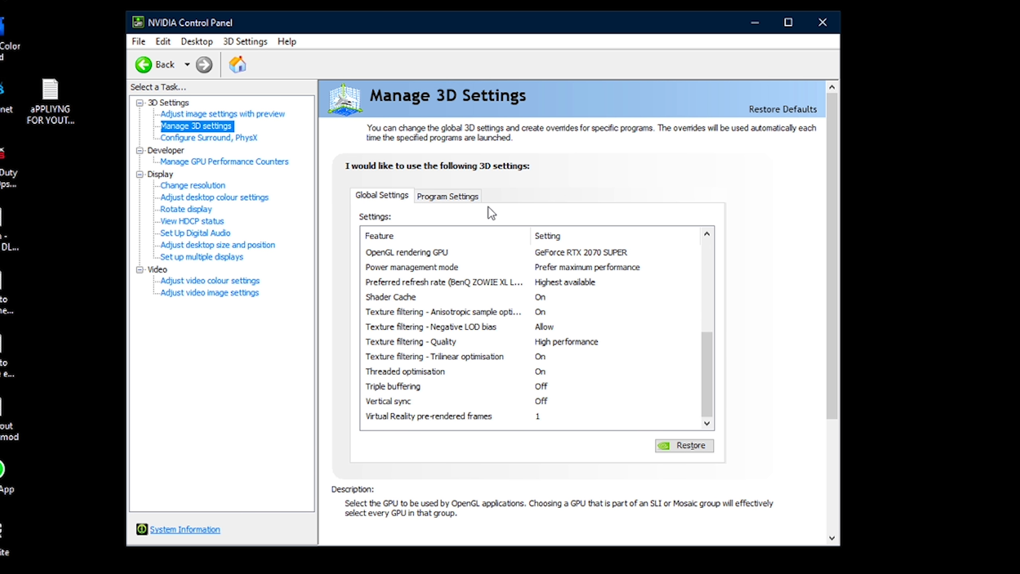
- Switch to Program Settings and check the list of programs to customise
click(462, 198)
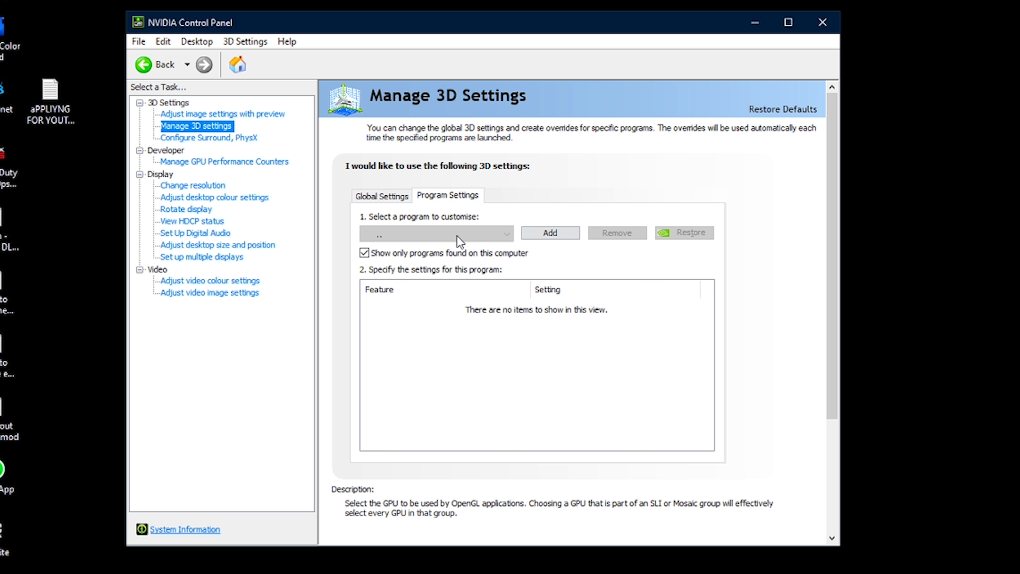
click(450, 233)
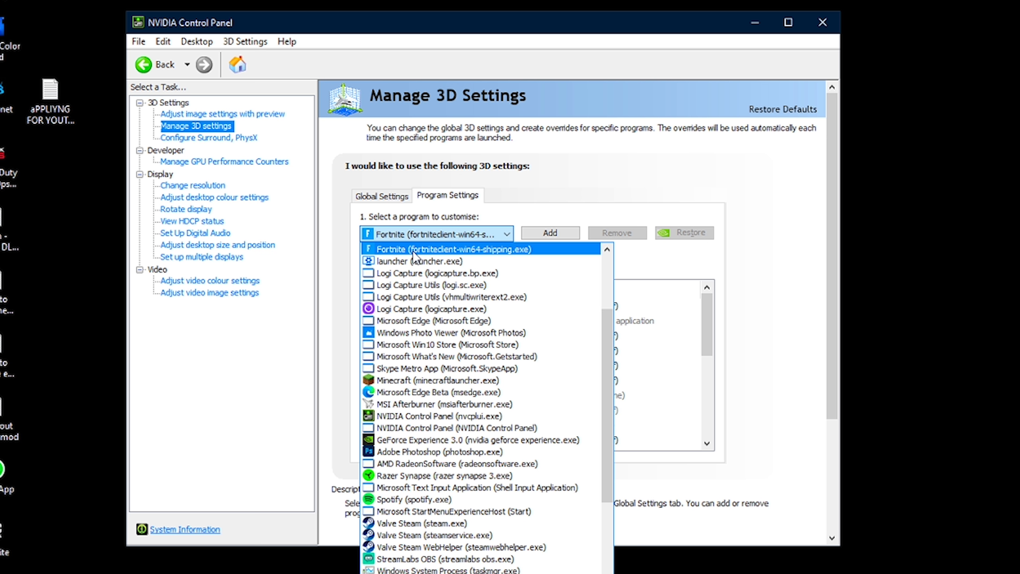
click(461, 234)
- Add Fortnite as a program to customise in the NVIDIA 3D program settings
click(551, 233)
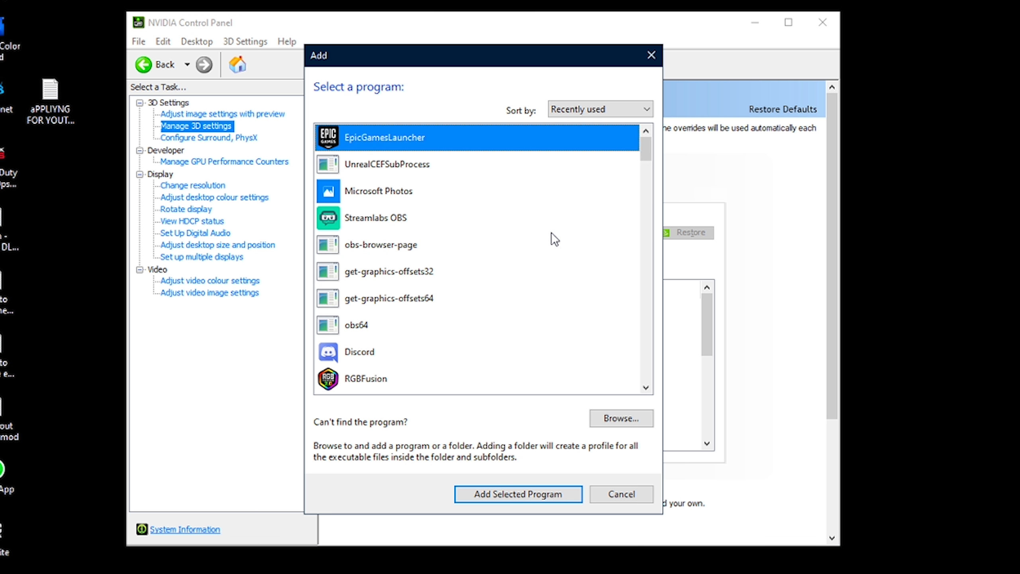
click(613, 427)
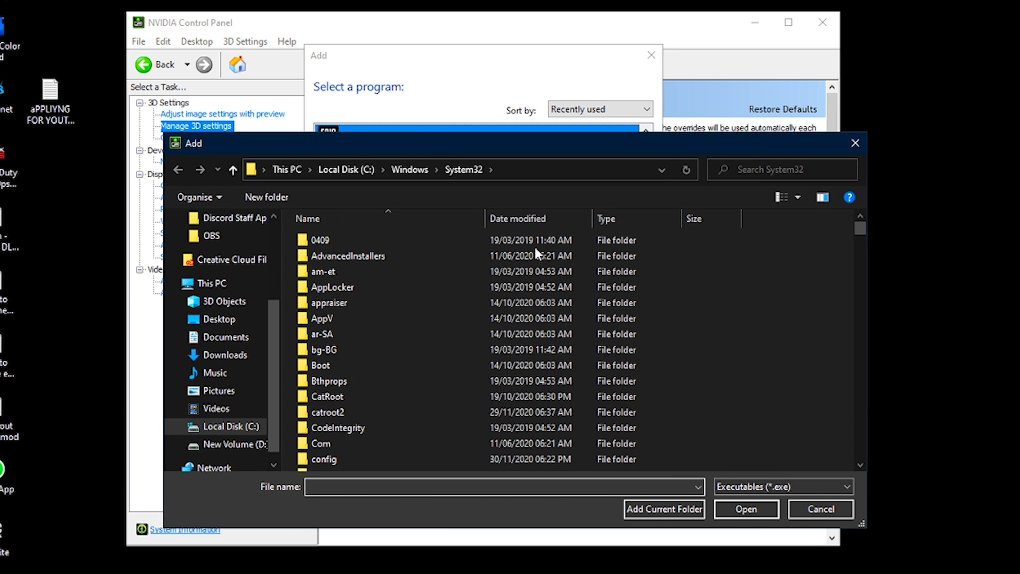
drag(445, 152, 393, 136)
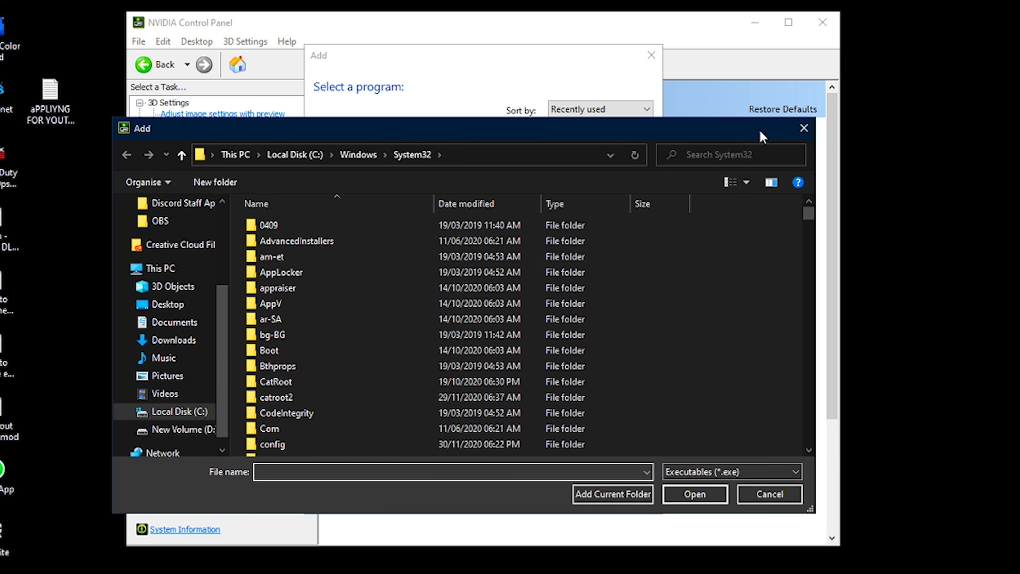
click(804, 128)
scroll(459, 302, down, 2)
scroll(395, 307, down, 2)
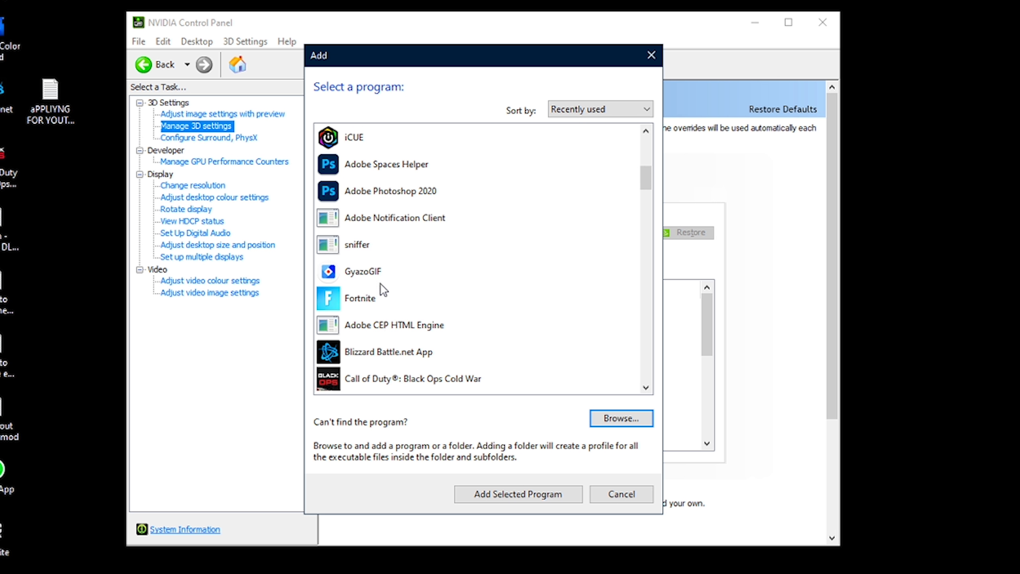
click(362, 305)
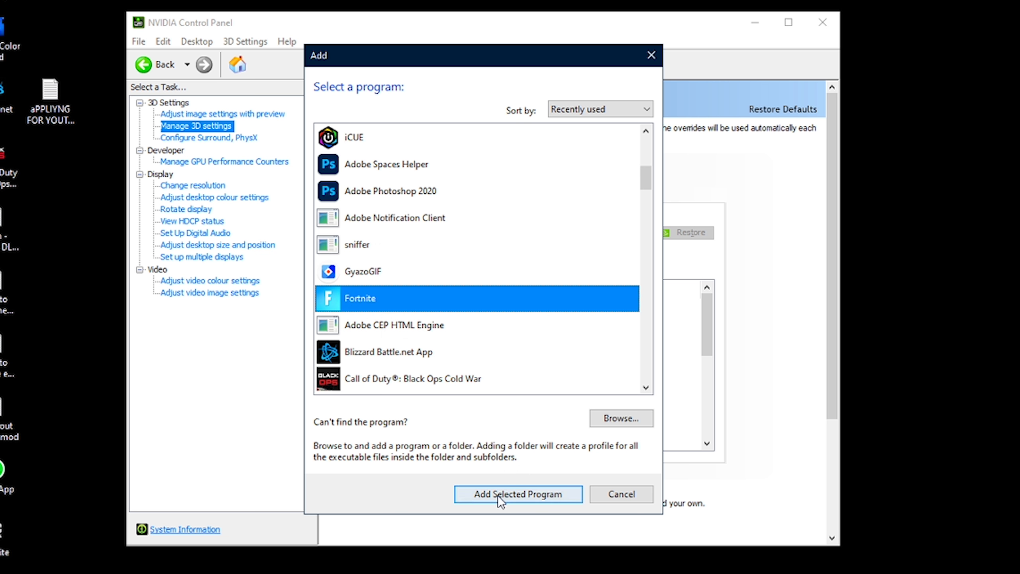
click(615, 495)
drag(709, 304, 538, 311)
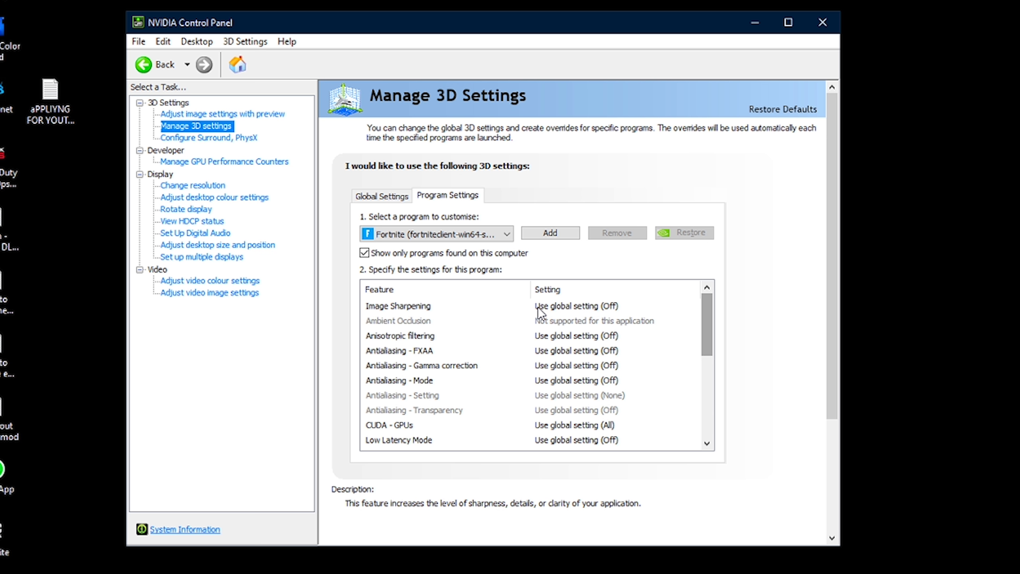
- Review the Fortnite program's 3D settings list, including the Image Sharpening options
click(569, 307)
click(593, 306)
click(593, 306)
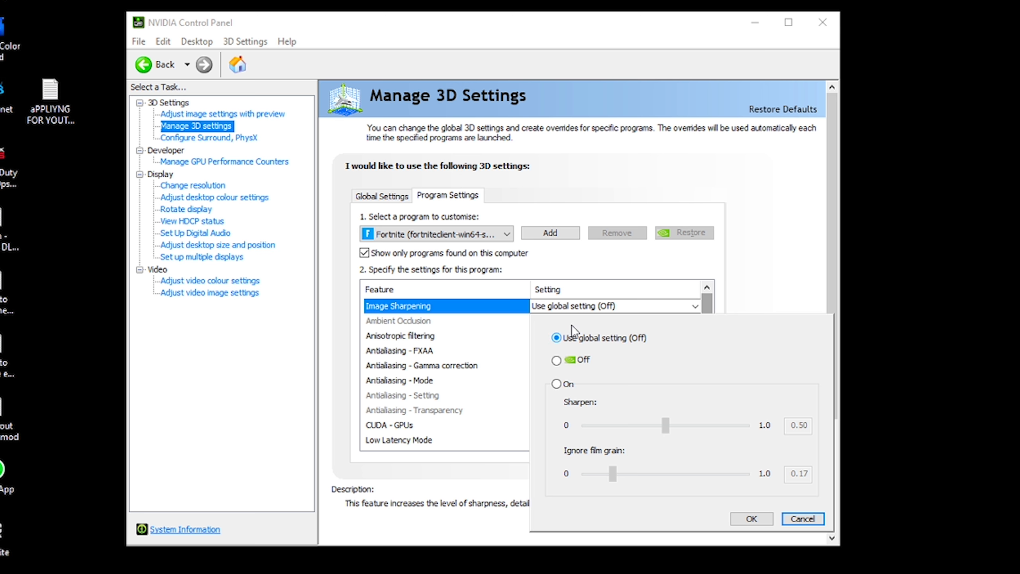
drag(706, 305, 700, 423)
scroll(595, 425, up, 2)
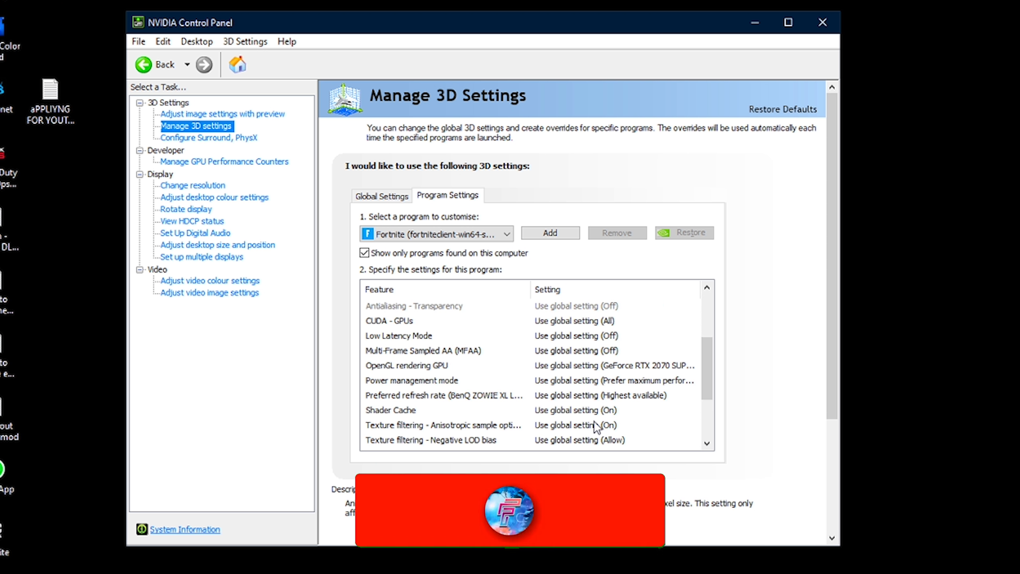
- Open Manage GPU Performance Counters and check its access option and the Desktop options
click(224, 161)
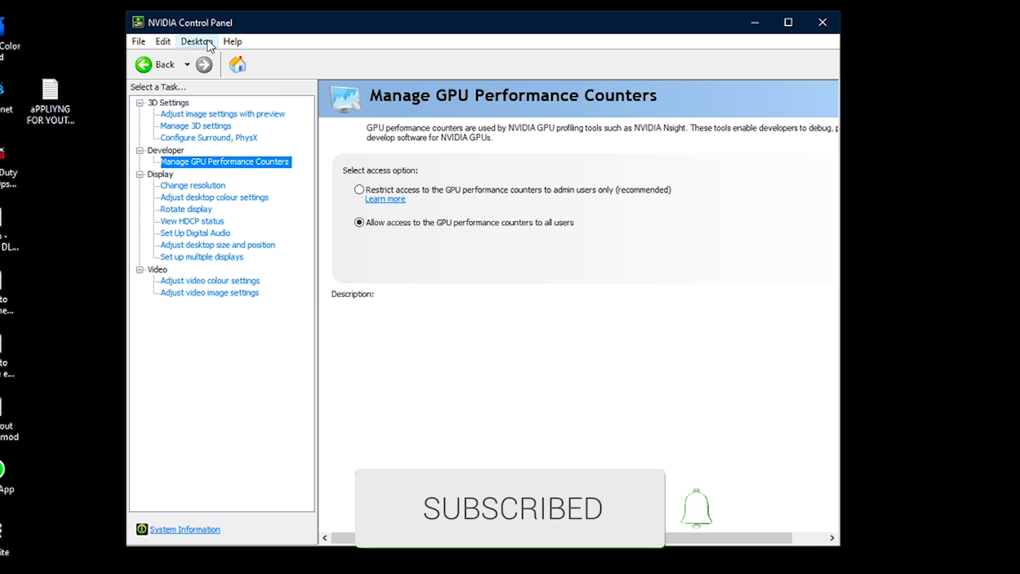
click(207, 40)
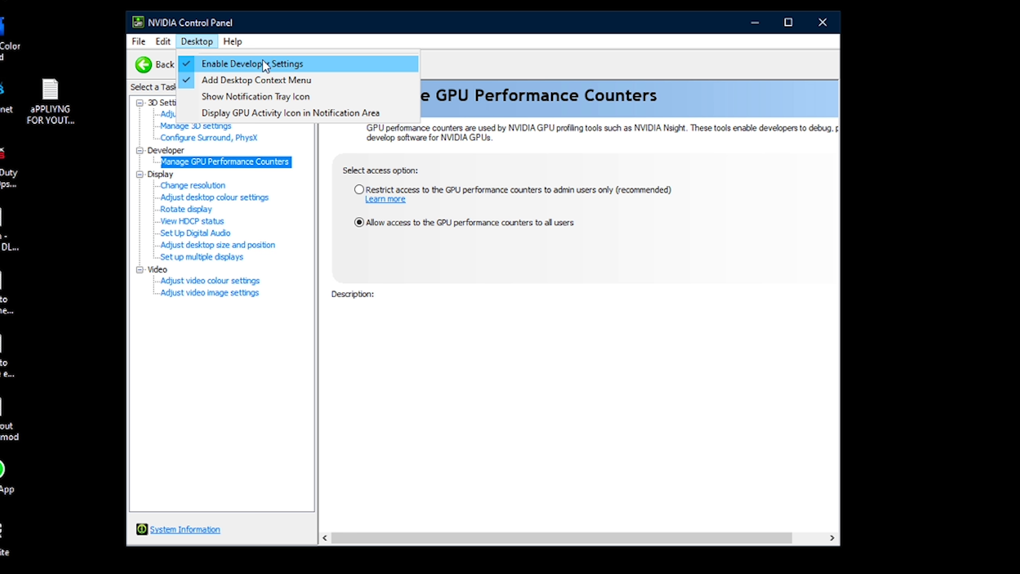
click(148, 155)
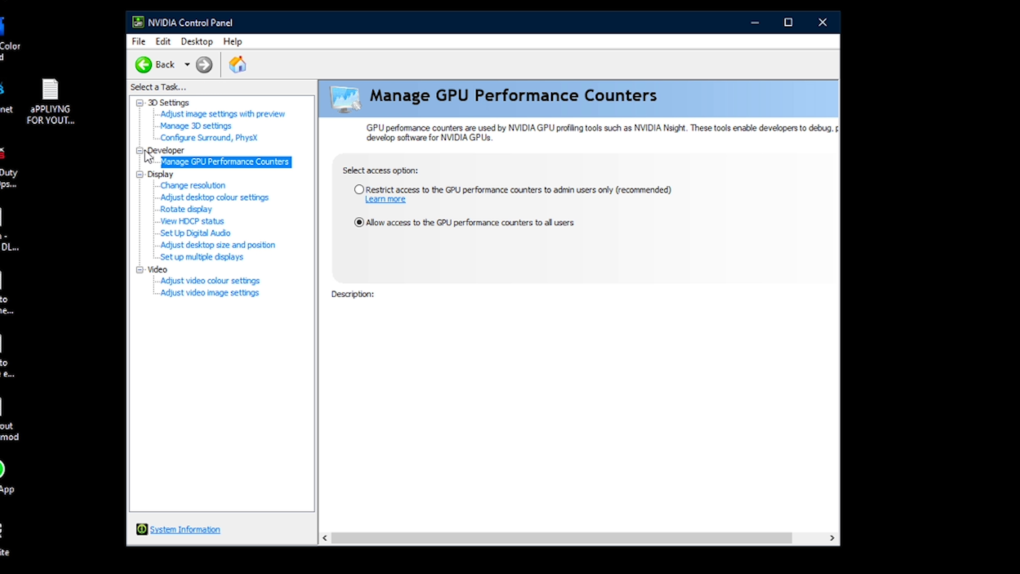
click(181, 161)
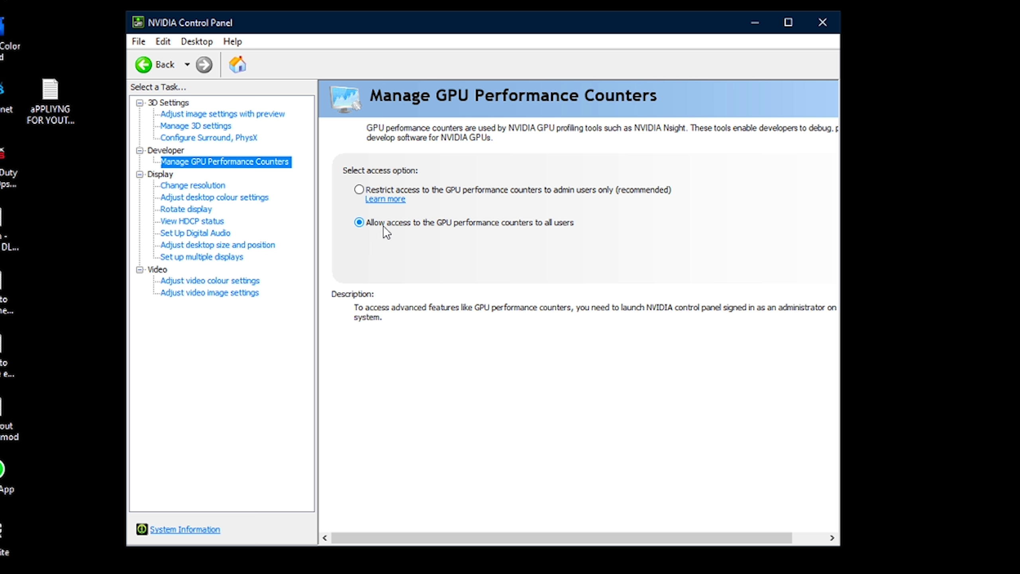
- In Adjust desktop size and position, set the OMEN by HP 25 display to scale on Display
click(173, 245)
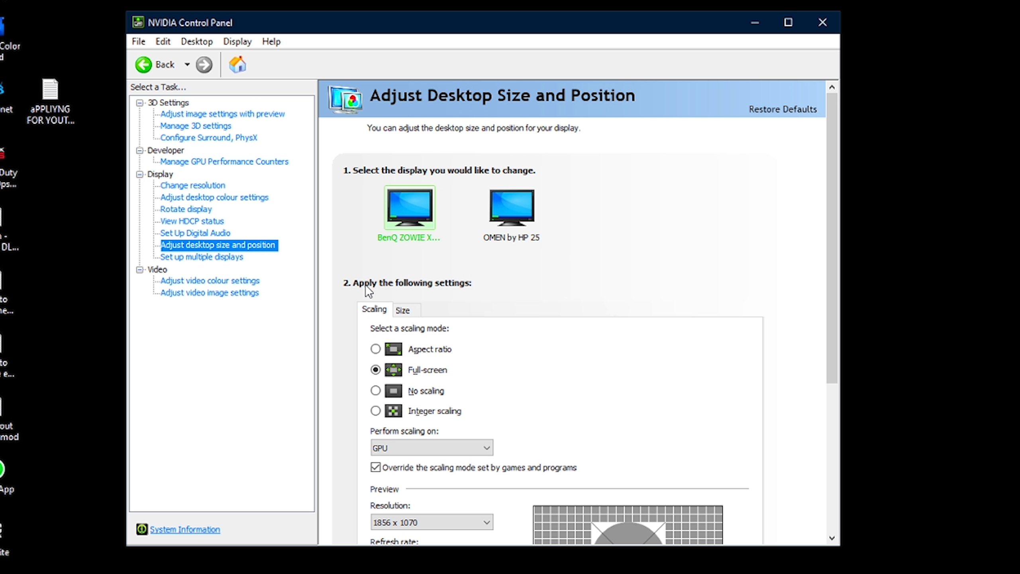
scroll(550, 320, down, 3)
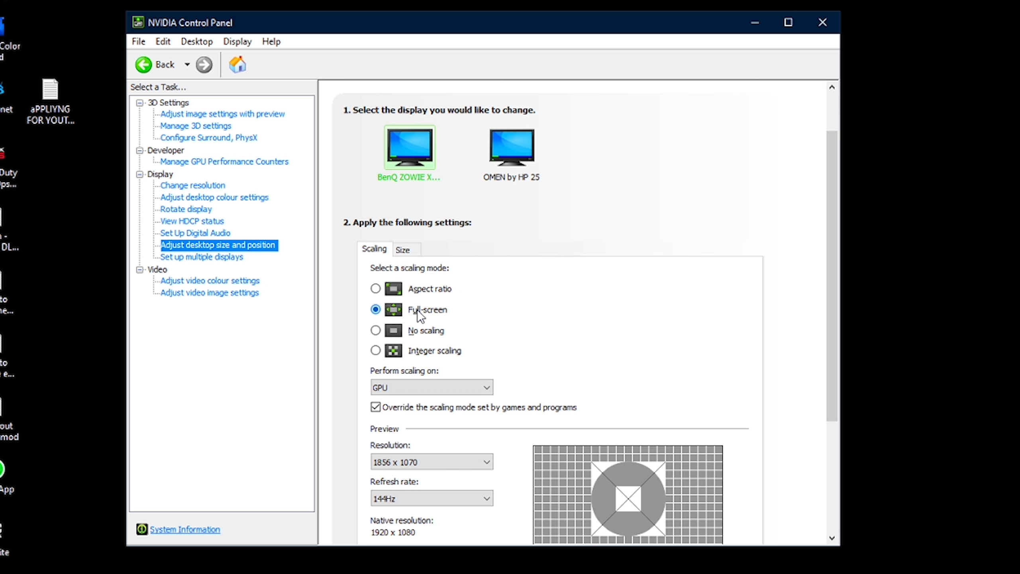
scroll(520, 307, down, 2)
click(410, 346)
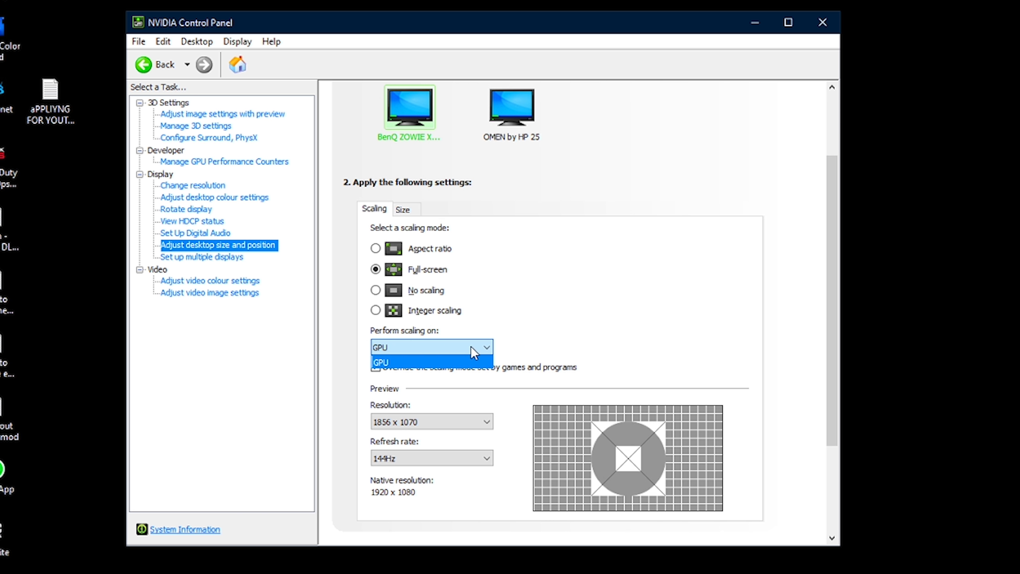
click(454, 348)
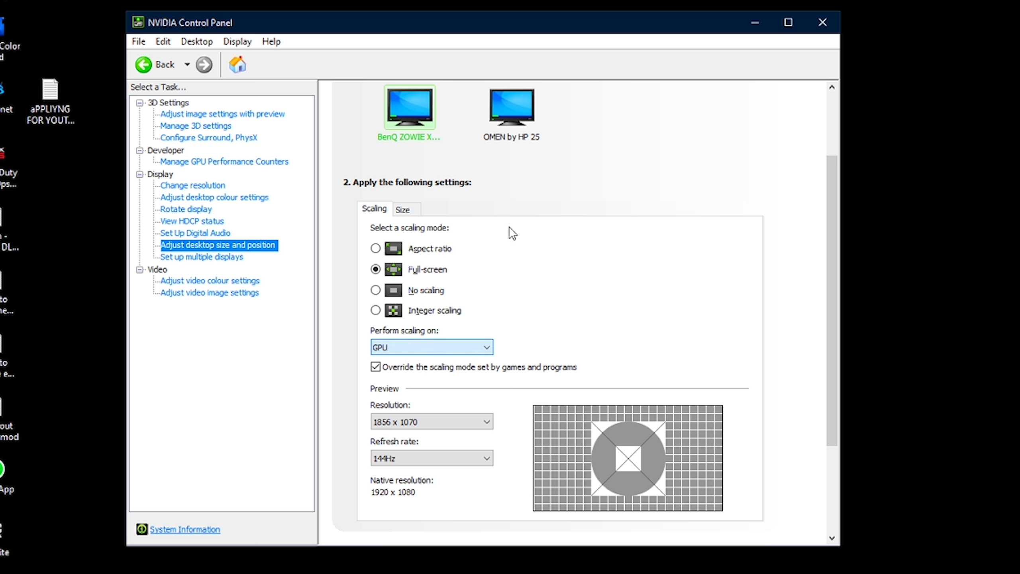
click(498, 137)
click(448, 347)
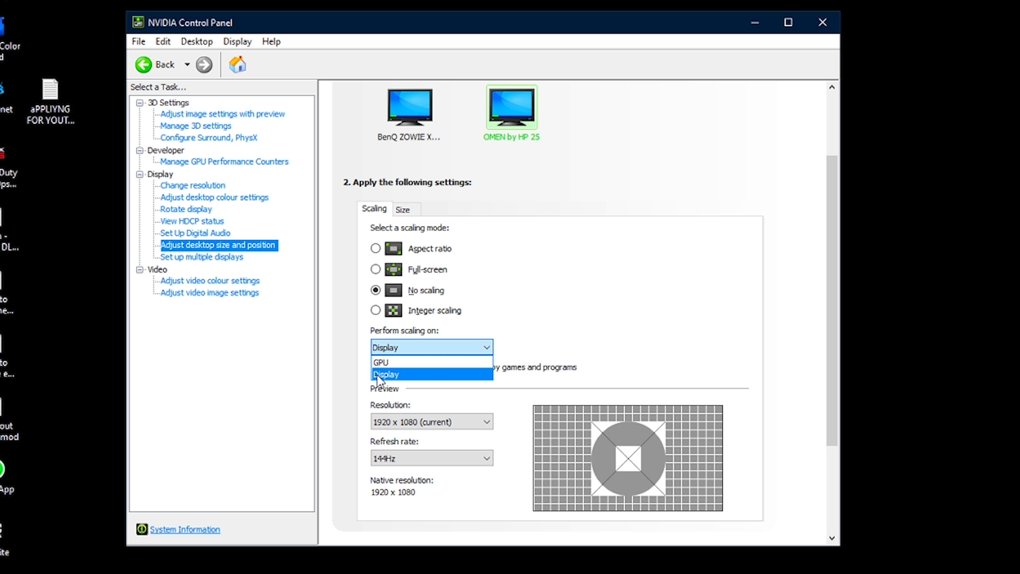
click(401, 376)
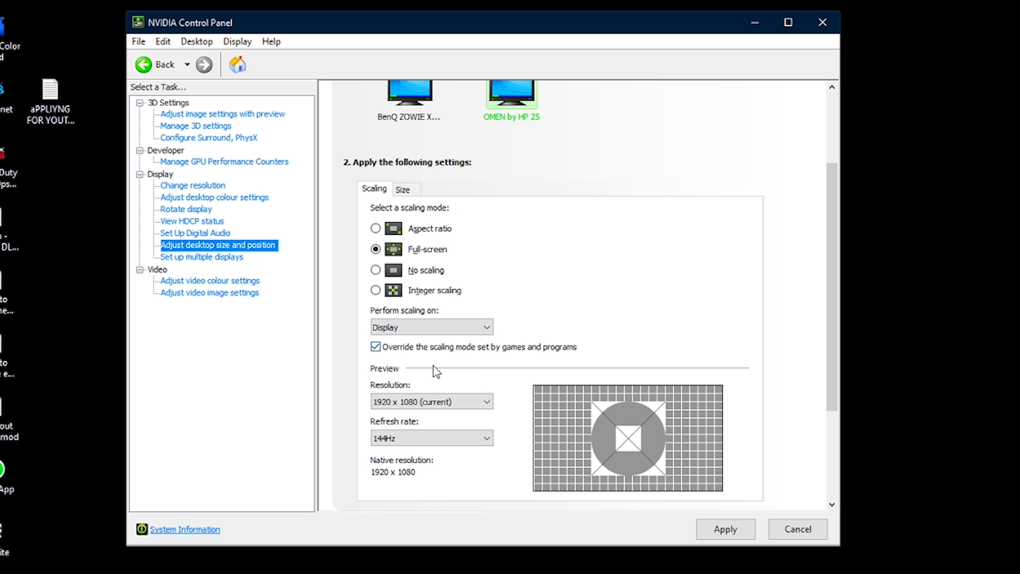
click(444, 231)
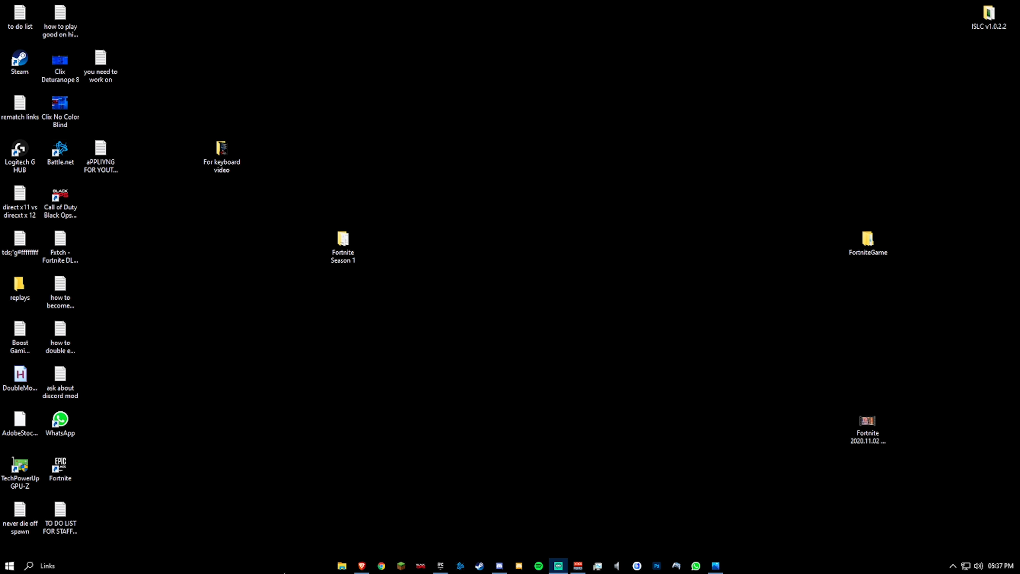
- Open File Explorer and browse to Local Disk (C:)
click(440, 566)
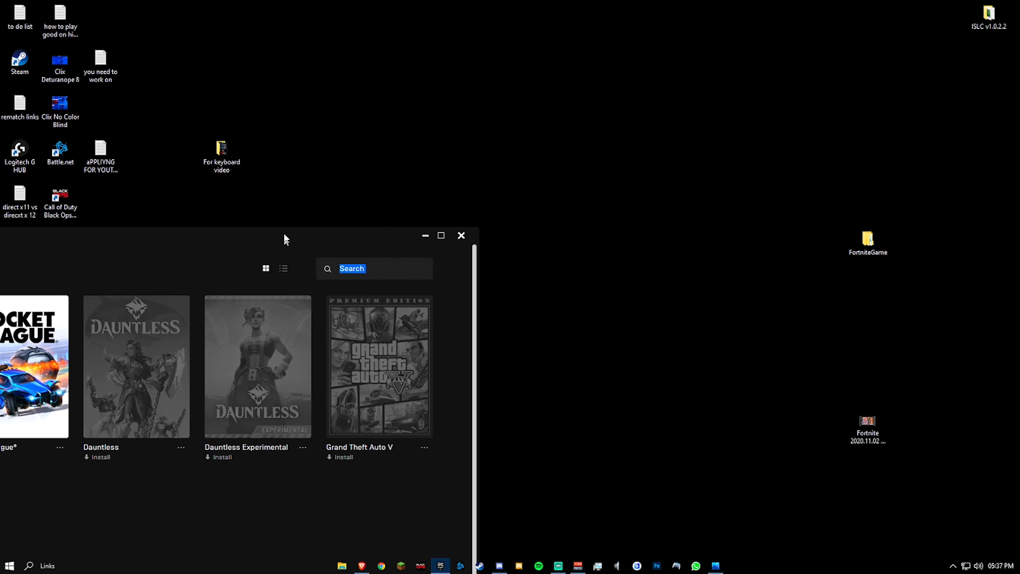
drag(158, 112, 0, 110)
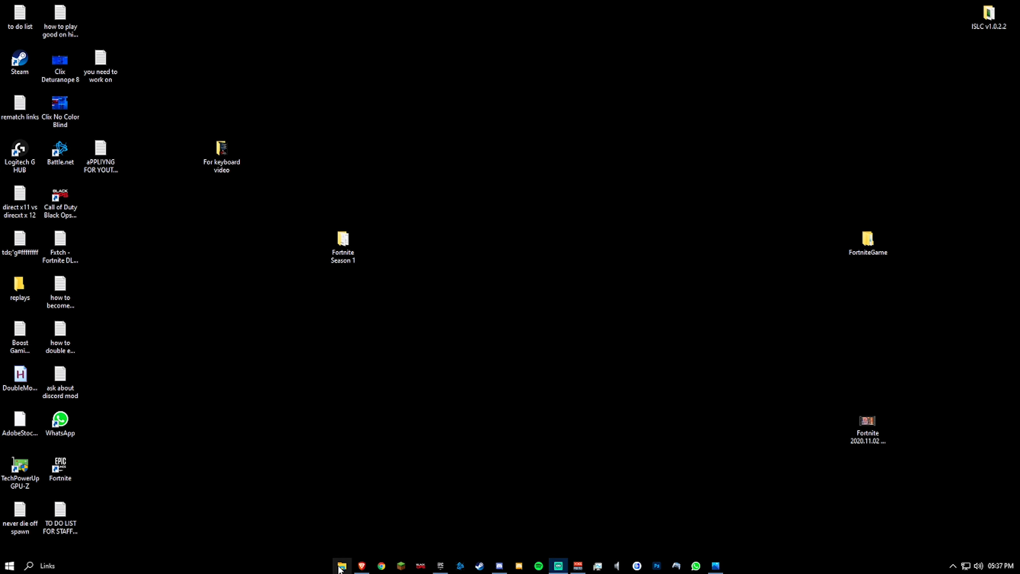
click(341, 566)
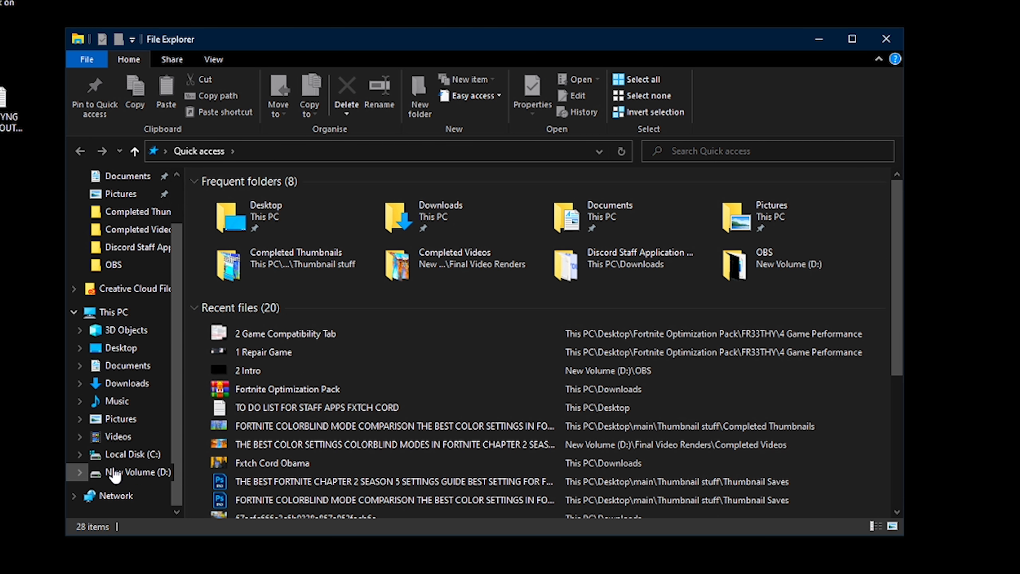
click(121, 316)
double_click(233, 347)
drag(357, 403, 271, 232)
click(310, 421)
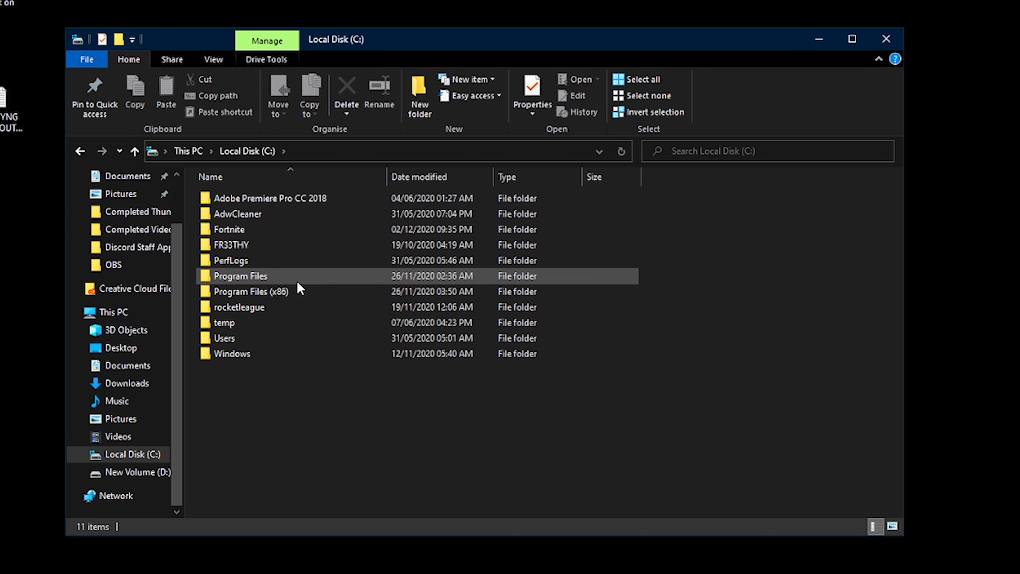
click(257, 229)
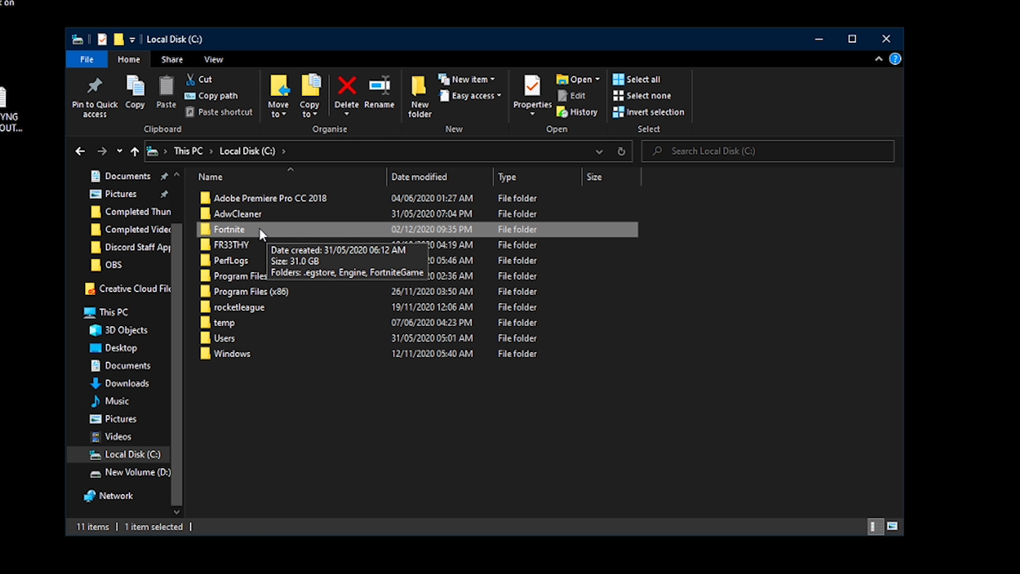
double_click(253, 275)
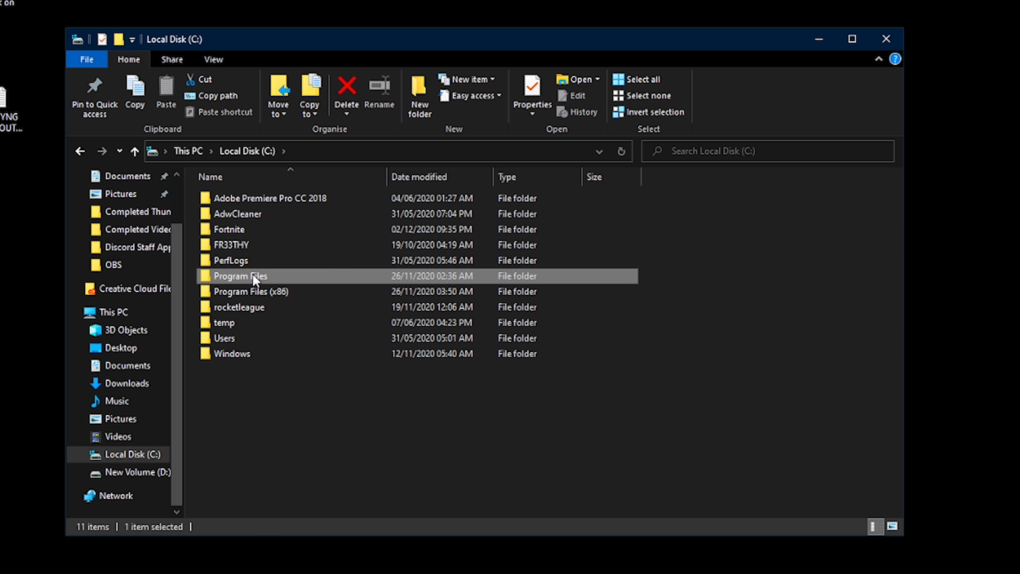
click(80, 151)
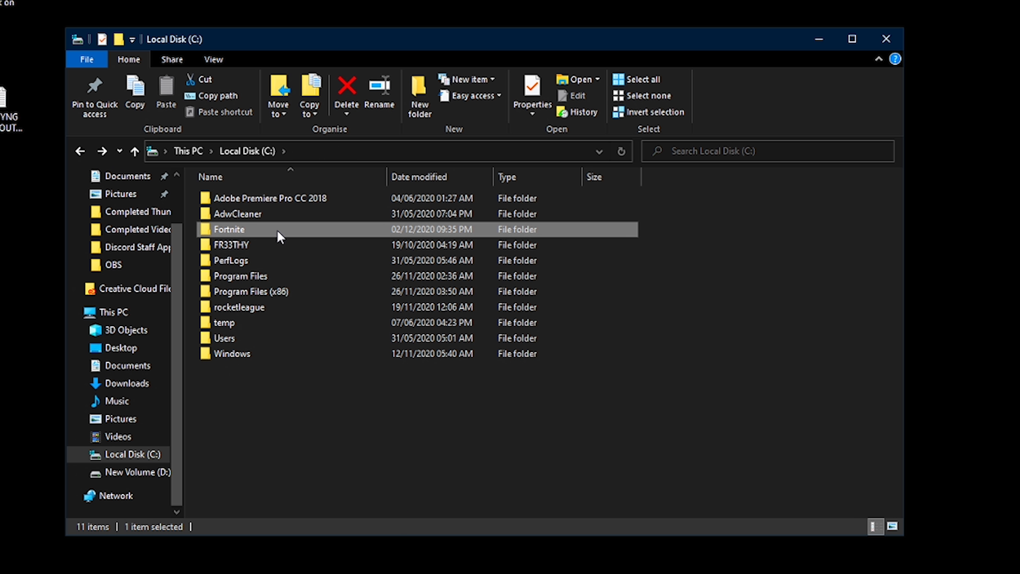
- Open the Fortnite\FortniteGame\Binaries\Win64 folder and select FortniteClient-Win64-Shipping
double_click(277, 230)
double_click(272, 233)
double_click(257, 198)
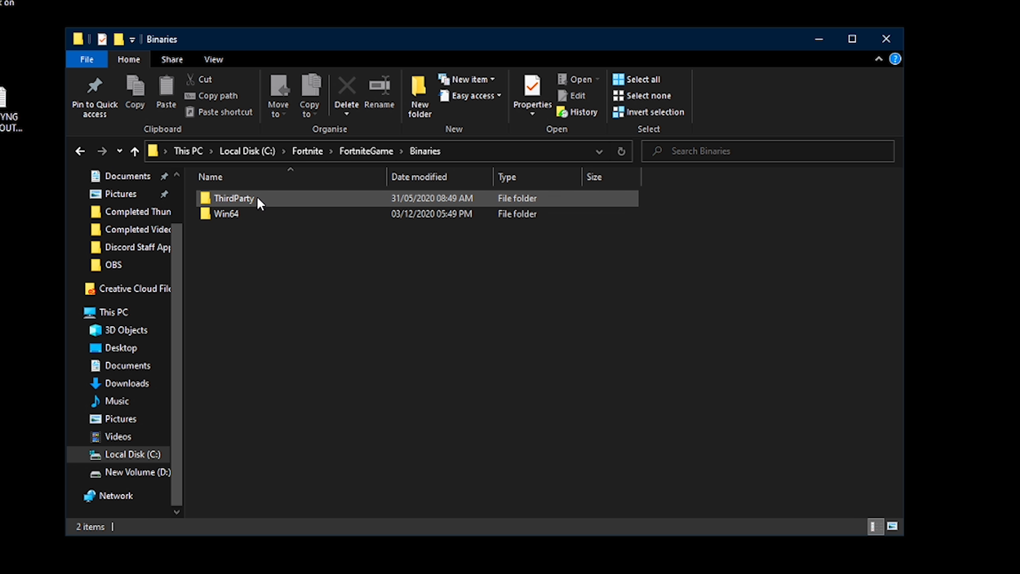
double_click(255, 212)
scroll(351, 338, down, 7)
scroll(351, 338, down, 7)
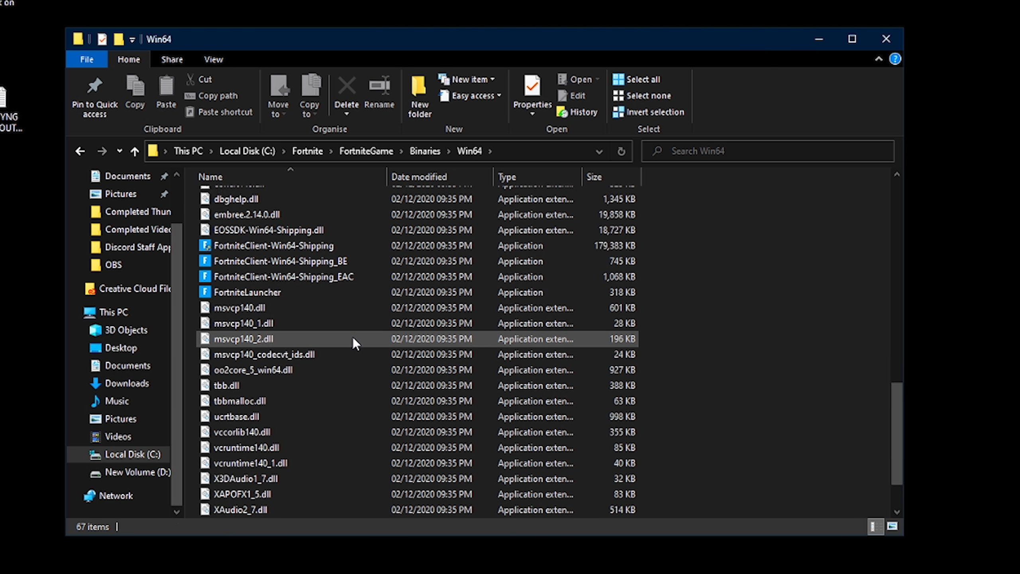
scroll(353, 336, up, 1)
click(272, 272)
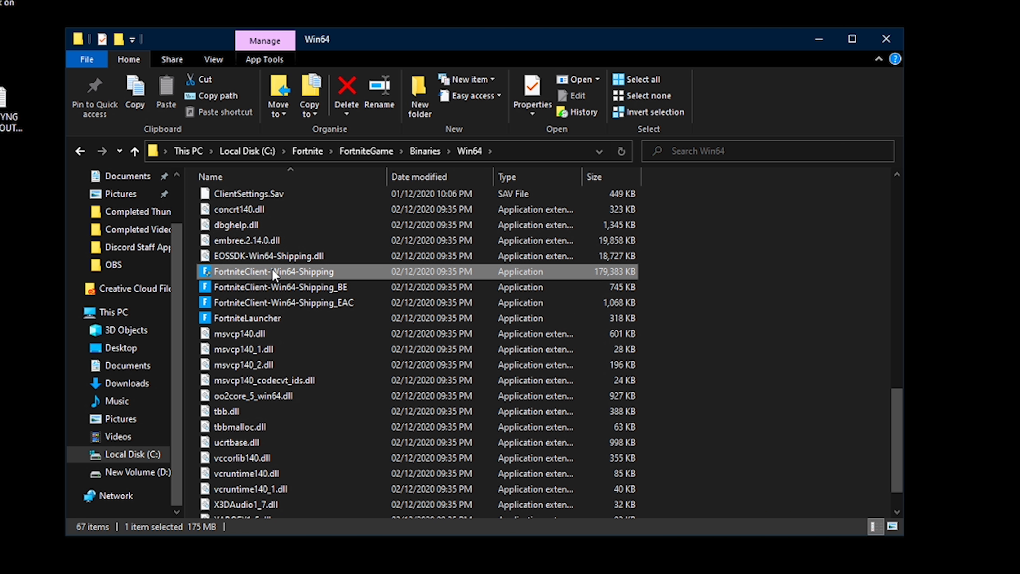
- In FortniteClient-Win64-Shipping's compatibility properties, override high DPI scaling with scaling performed by Application
right_click(342, 270)
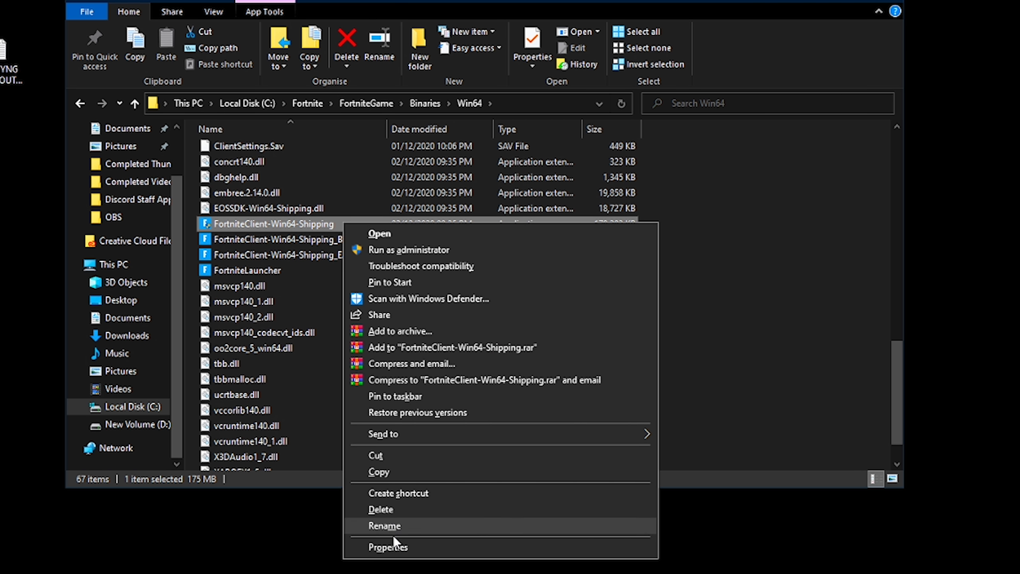
click(395, 547)
drag(420, 237, 291, 140)
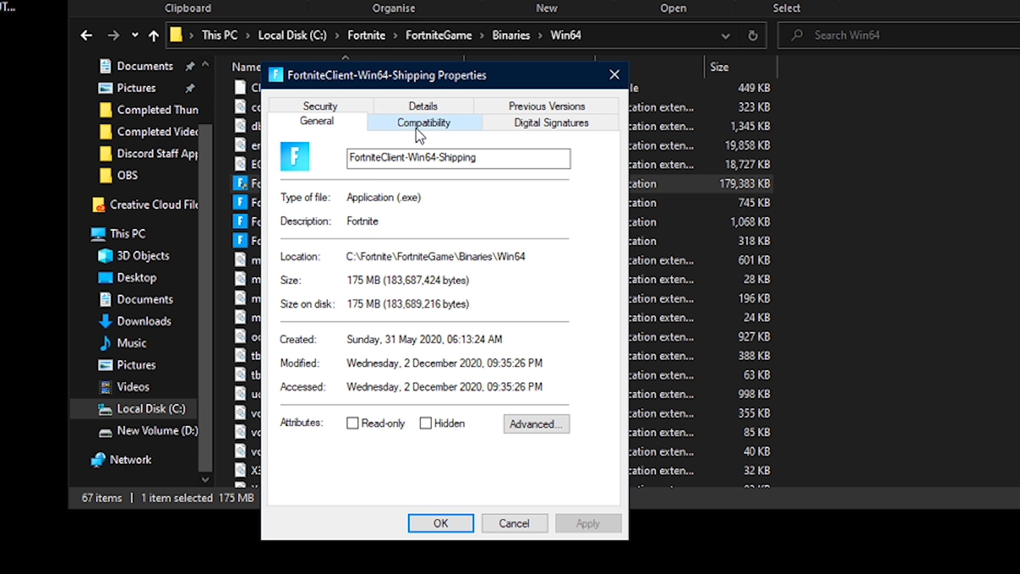
click(416, 129)
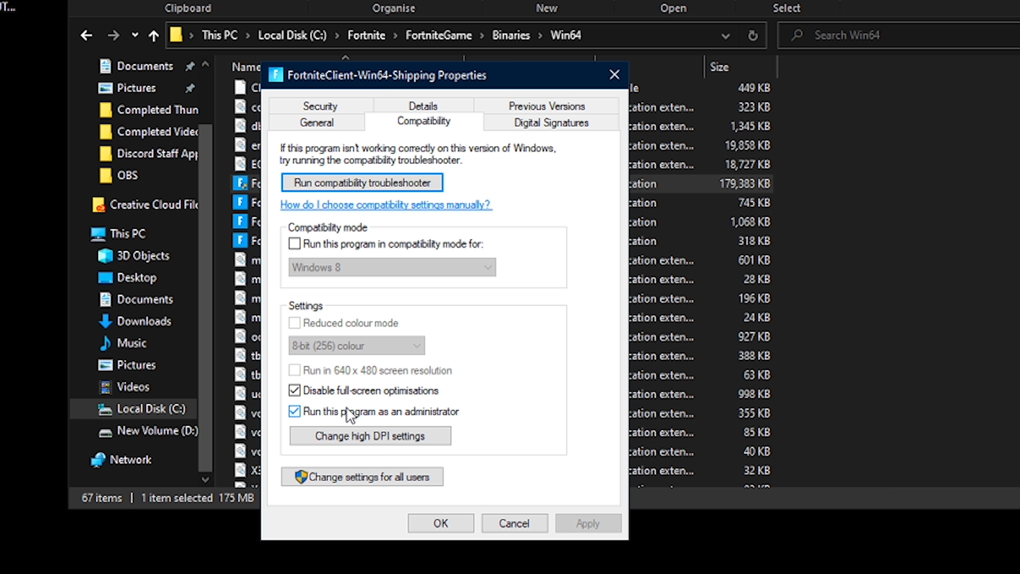
click(396, 440)
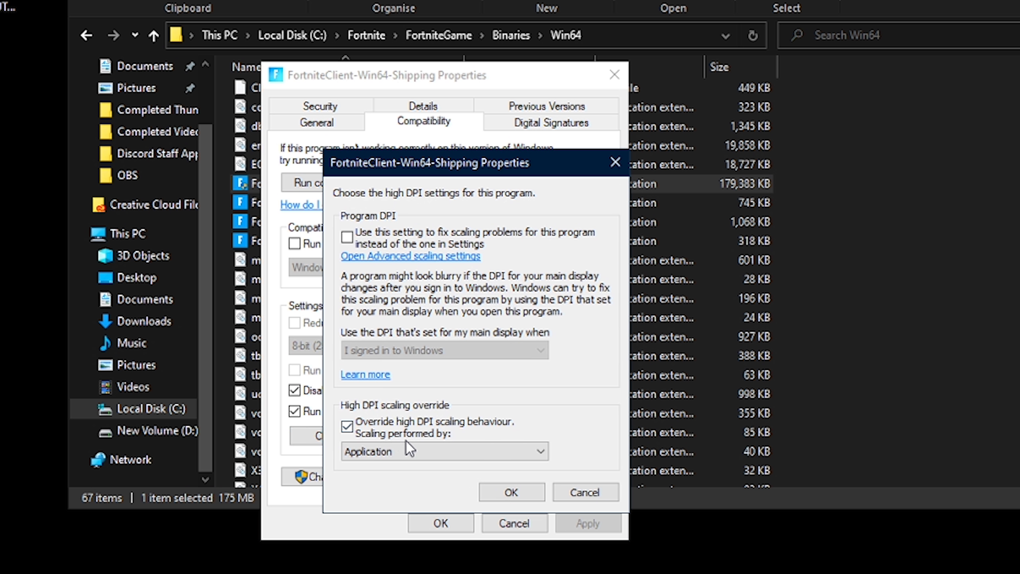
drag(452, 155, 533, 120)
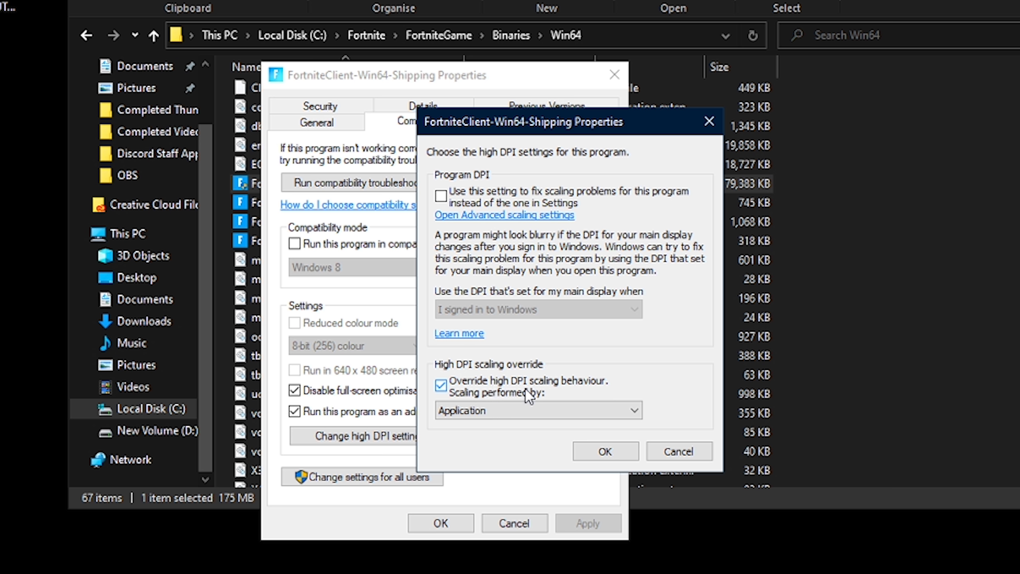
click(506, 412)
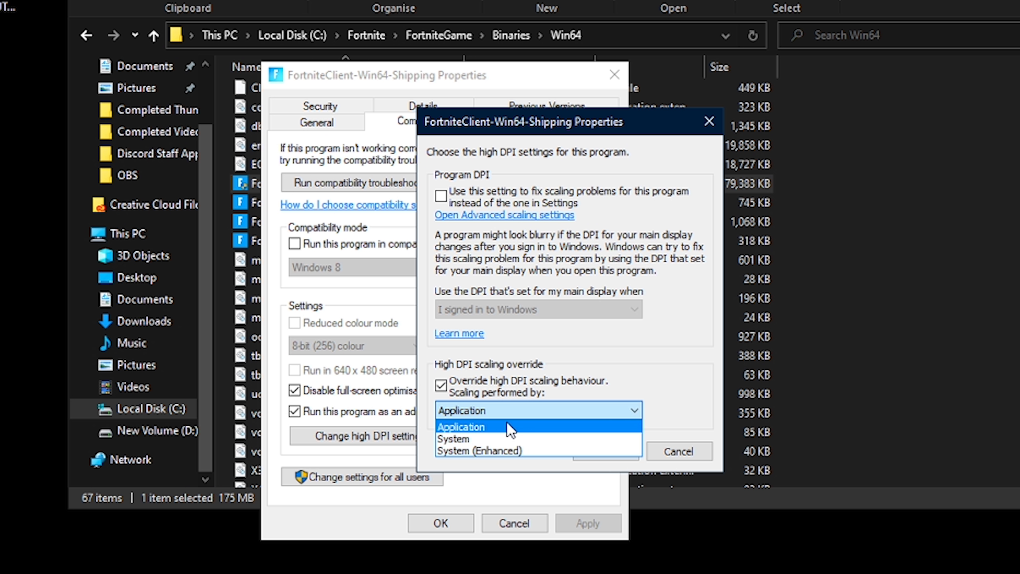
click(488, 410)
click(604, 450)
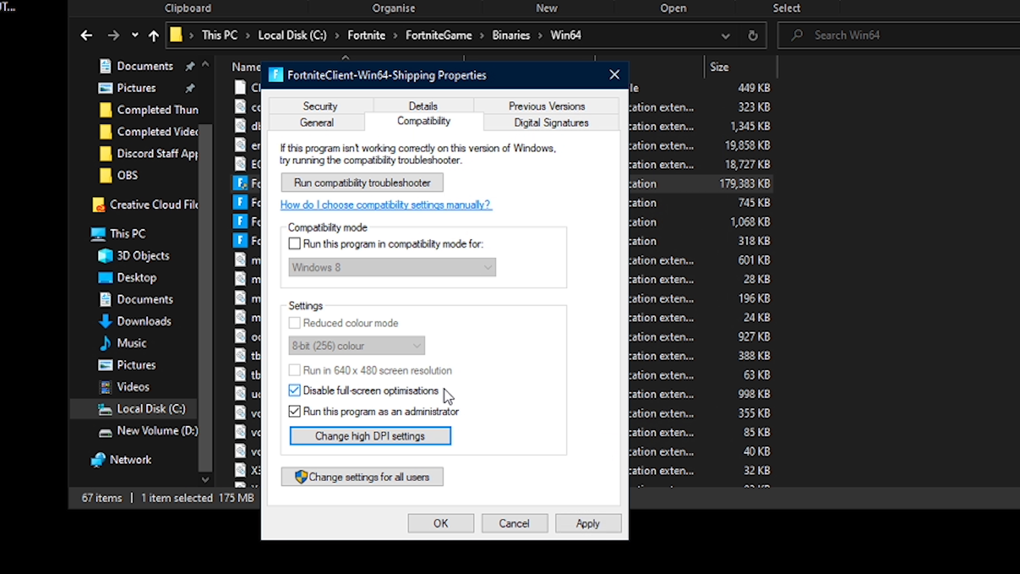
- Recheck the program's high DPI settings and close that dialog
click(432, 442)
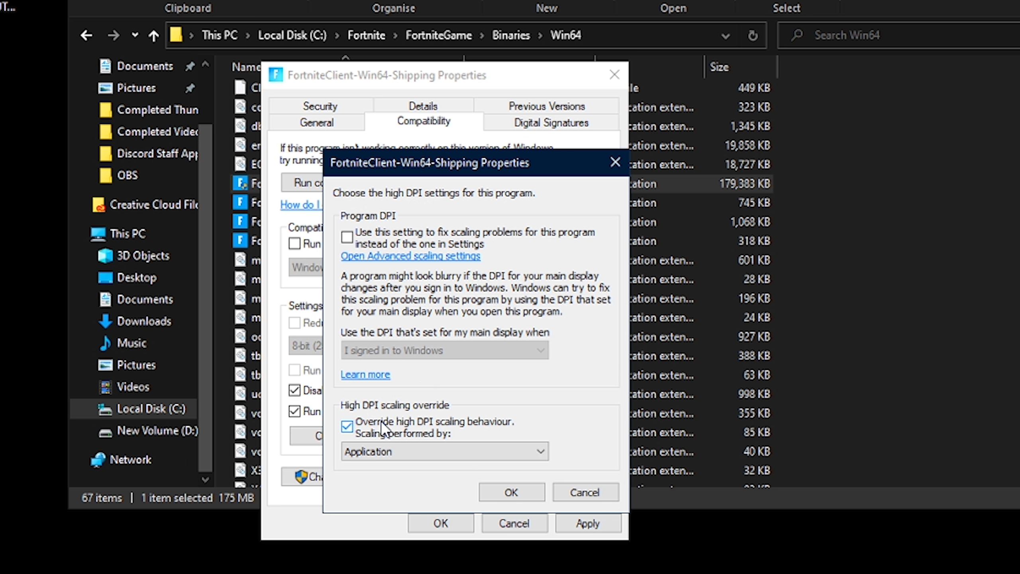
click(509, 490)
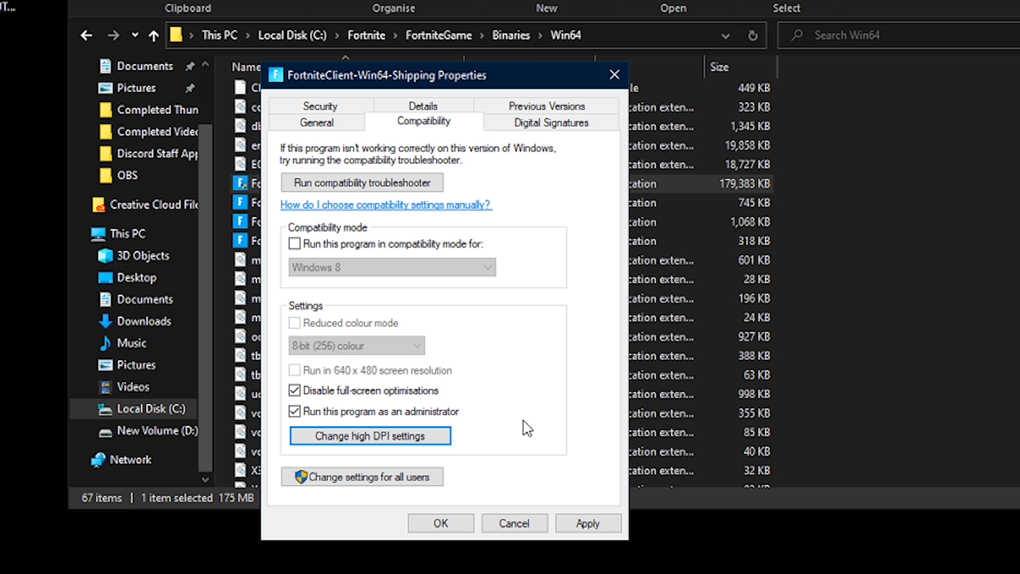
drag(438, 82, 436, 80)
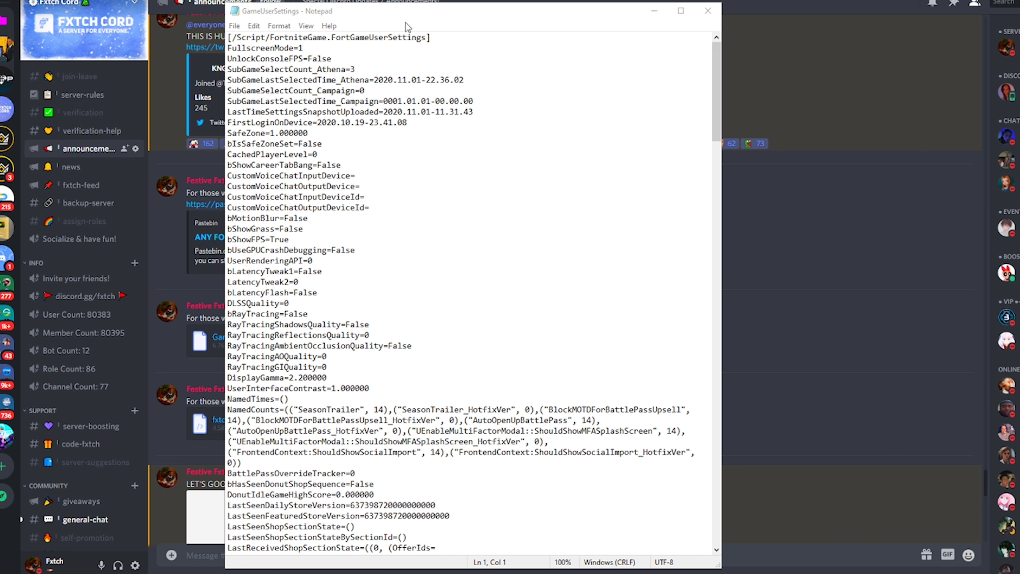
- Scroll through the Fortnite GameUserSettings file open in Notepad
drag(407, 15, 428, 13)
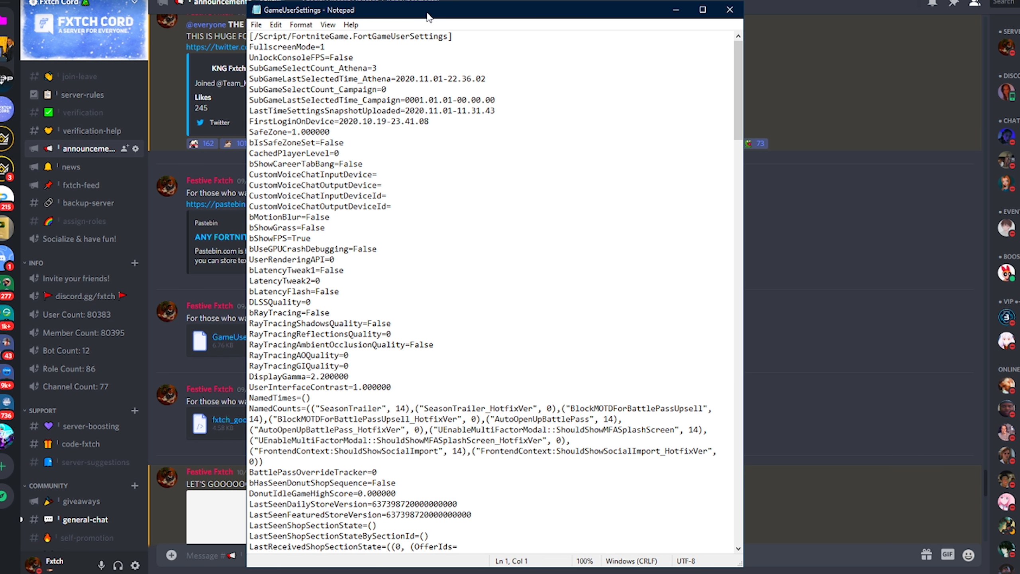
drag(737, 83, 735, 500)
scroll(581, 500, up, 20)
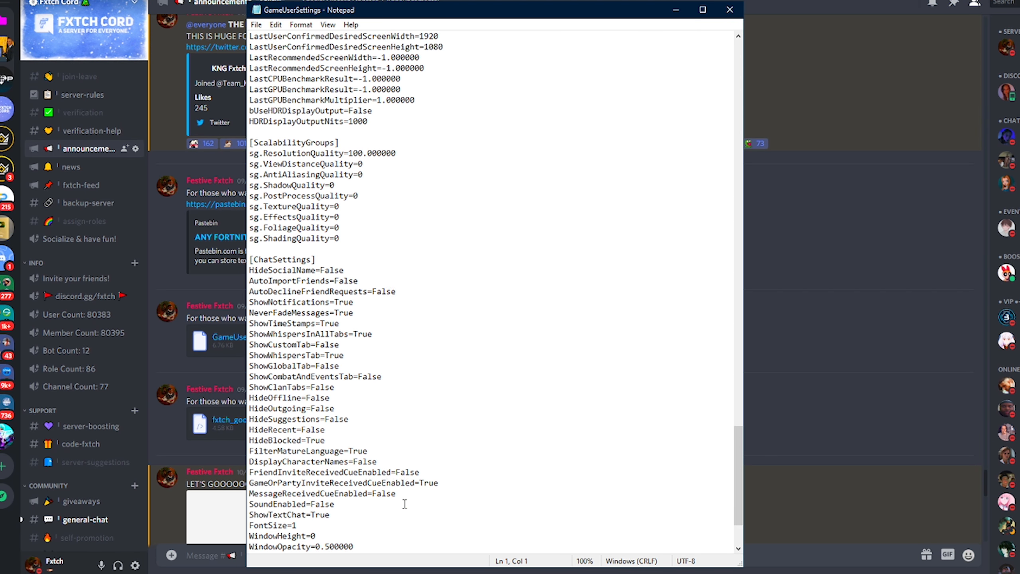
- Review the GameUserSettings file, then browse the Discord announcements channel for the shared GameUserSettings.ini download
drag(738, 354, 739, 42)
drag(596, 10, 588, 43)
click(669, 42)
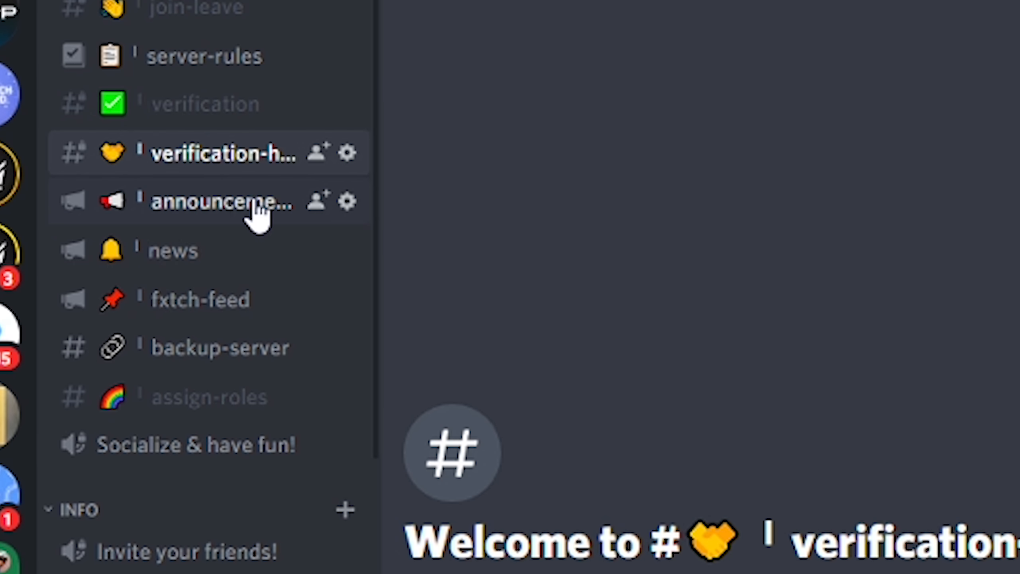
click(317, 220)
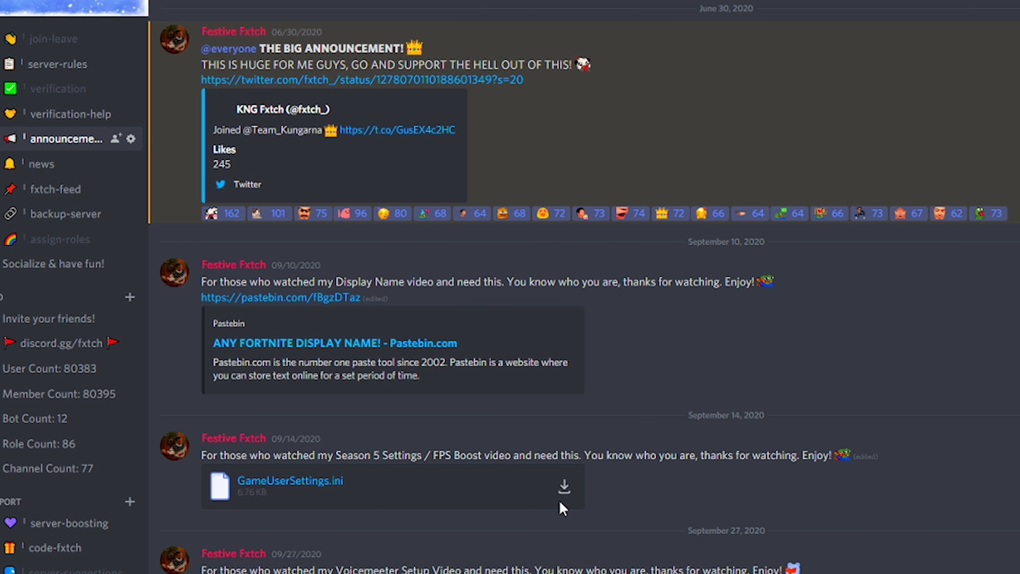
scroll(560, 502, down, 2)
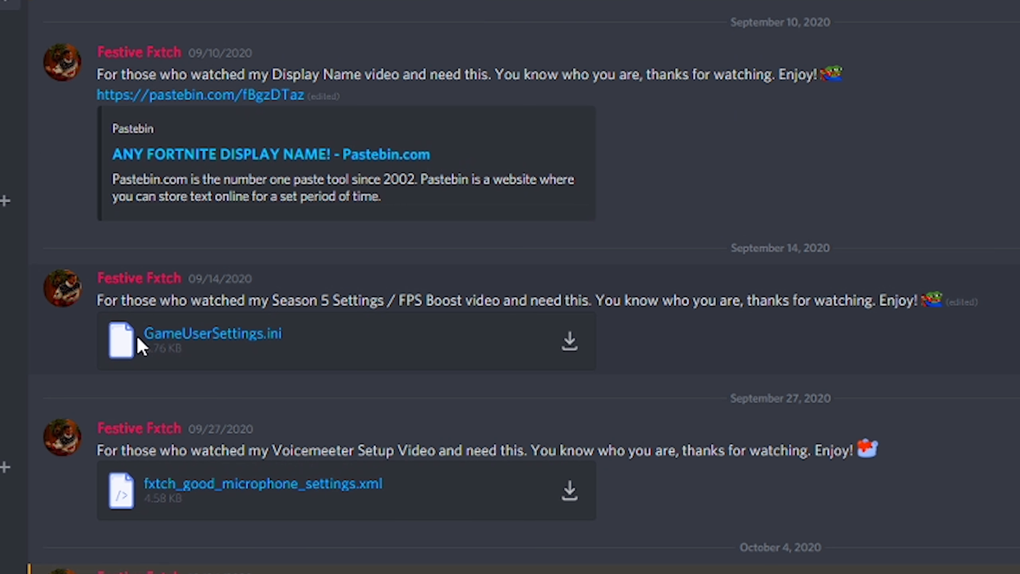
drag(97, 300, 904, 363)
click(888, 357)
scroll(703, 381, down, 10)
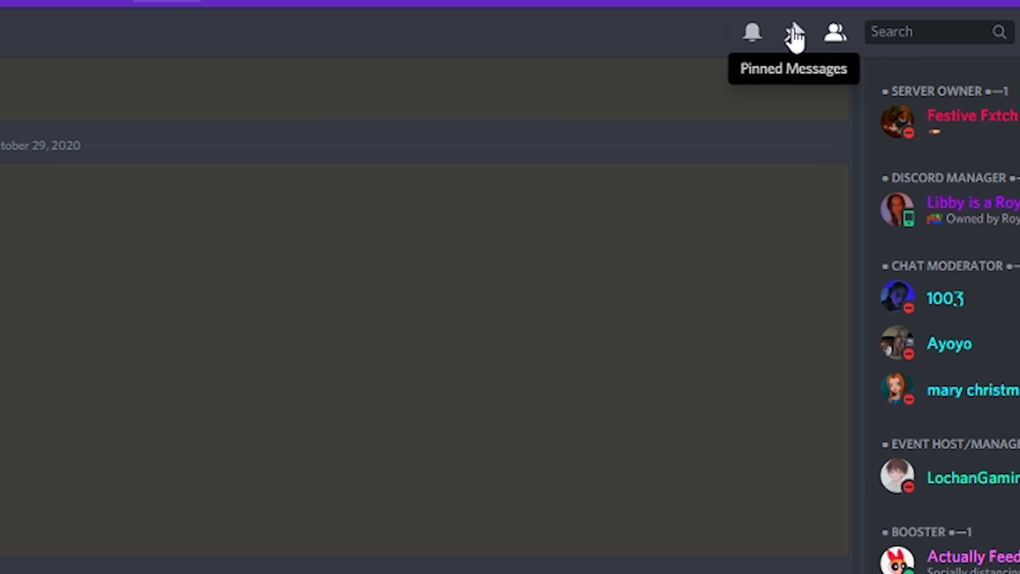
click(795, 33)
scroll(627, 278, down, 10)
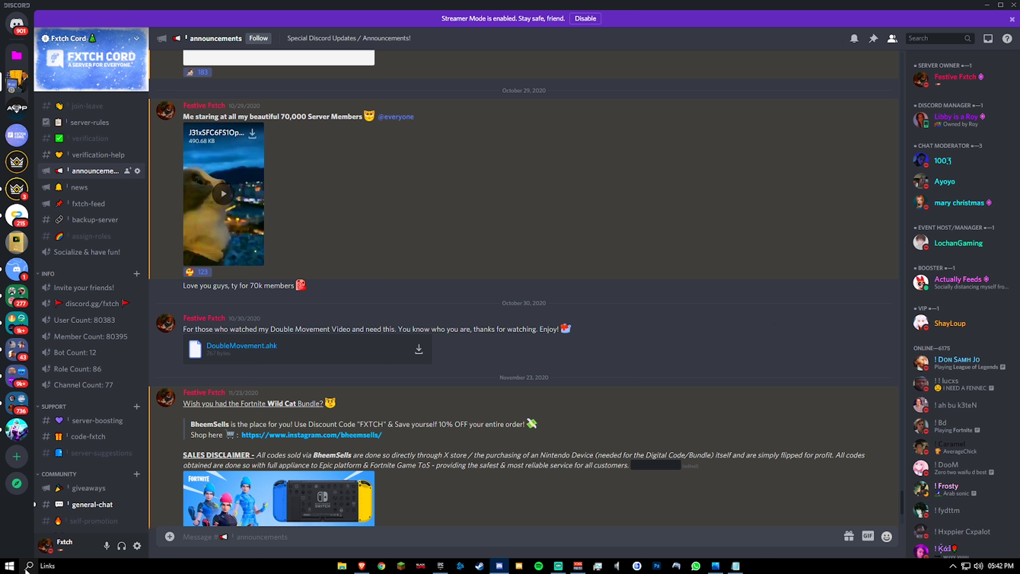
- Open %appdata and navigate to AppData\Local\FortniteGame\Saved\Config\WindowsClient, selecting the GameUserSettings file
click(27, 567)
text(%appdata)
key(Return)
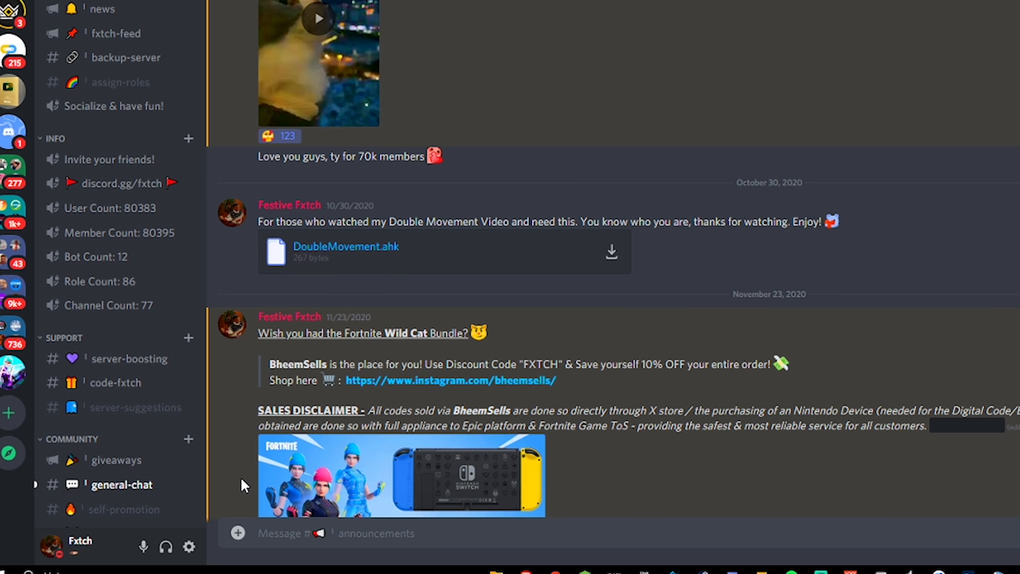
click(337, 146)
double_click(265, 200)
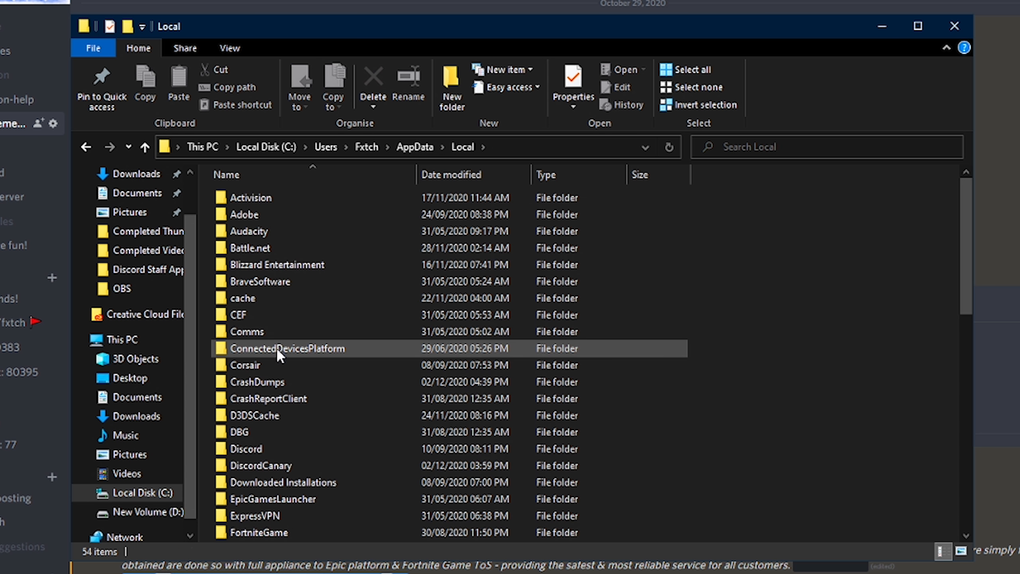
scroll(276, 362, down, 3)
double_click(278, 384)
double_click(253, 199)
double_click(250, 214)
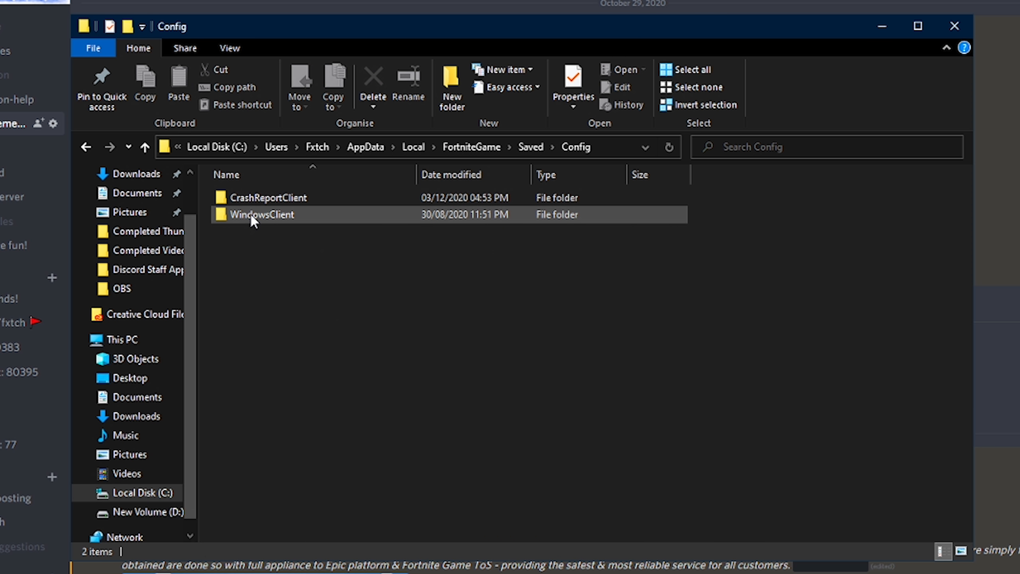
drag(307, 265, 296, 199)
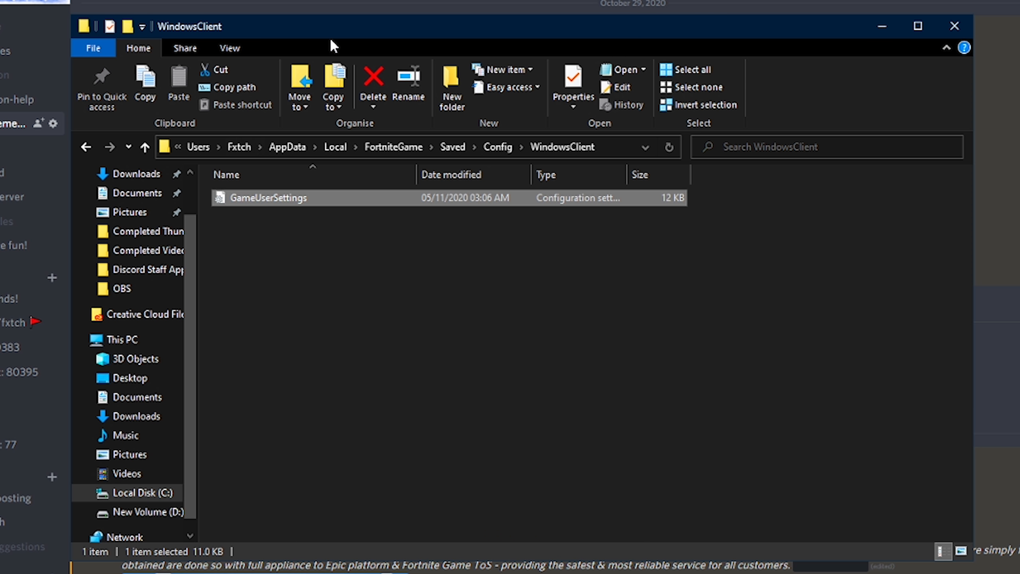
drag(330, 36, 389, 34)
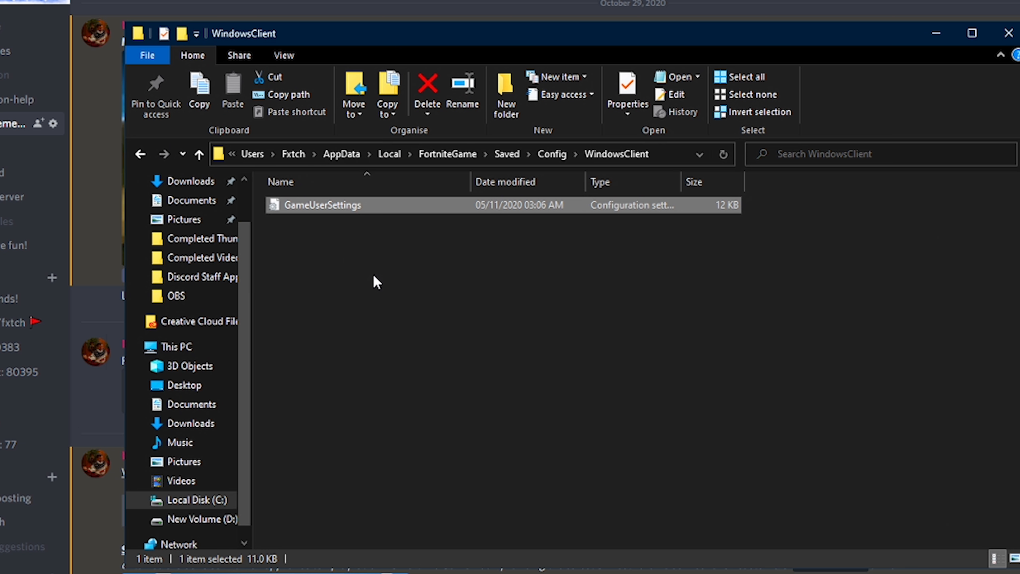